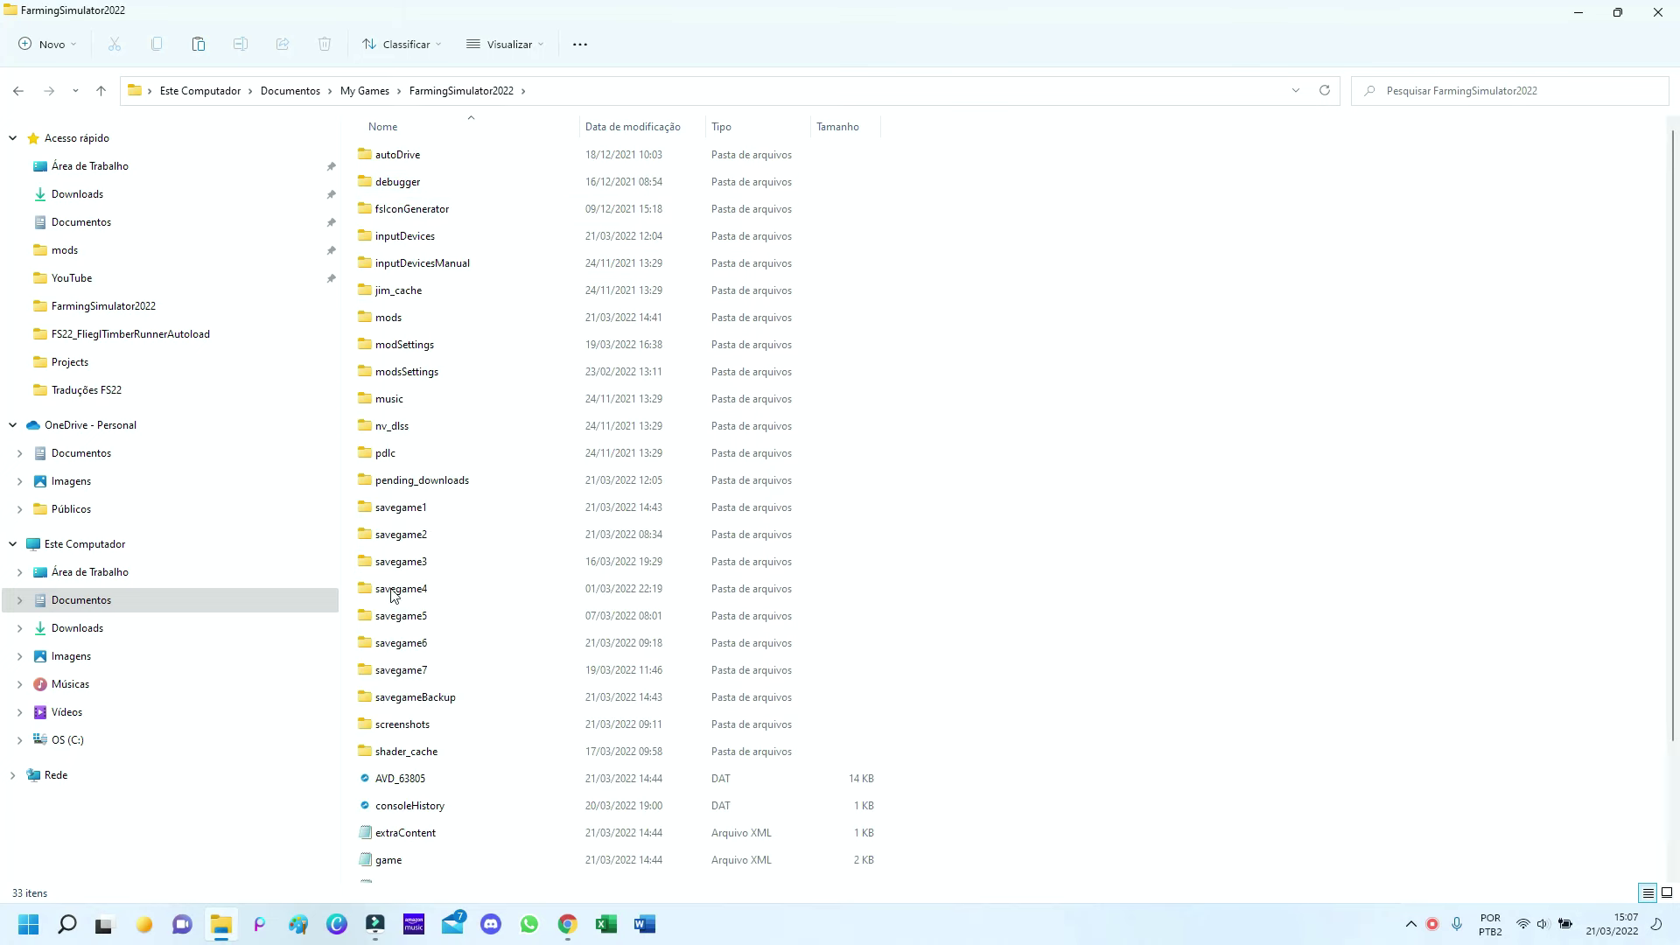
Paste the copied FS22_joskinModulo2 archive into the mods folder of FarmingSimulator2022.
click(395, 327)
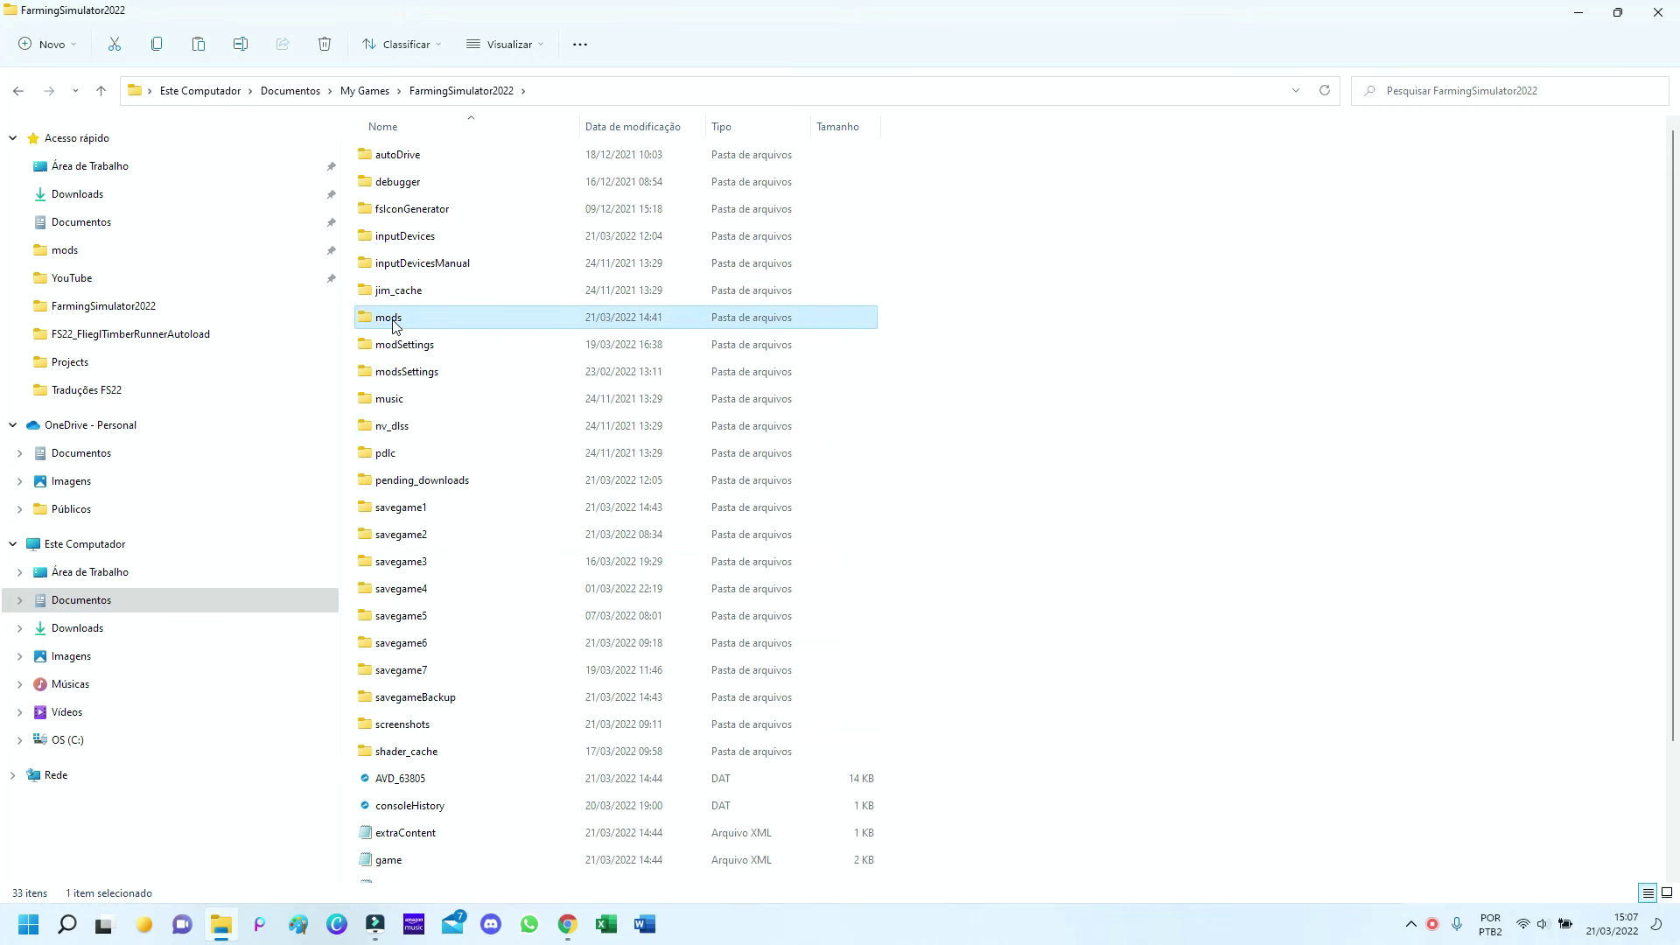
double_click(396, 326)
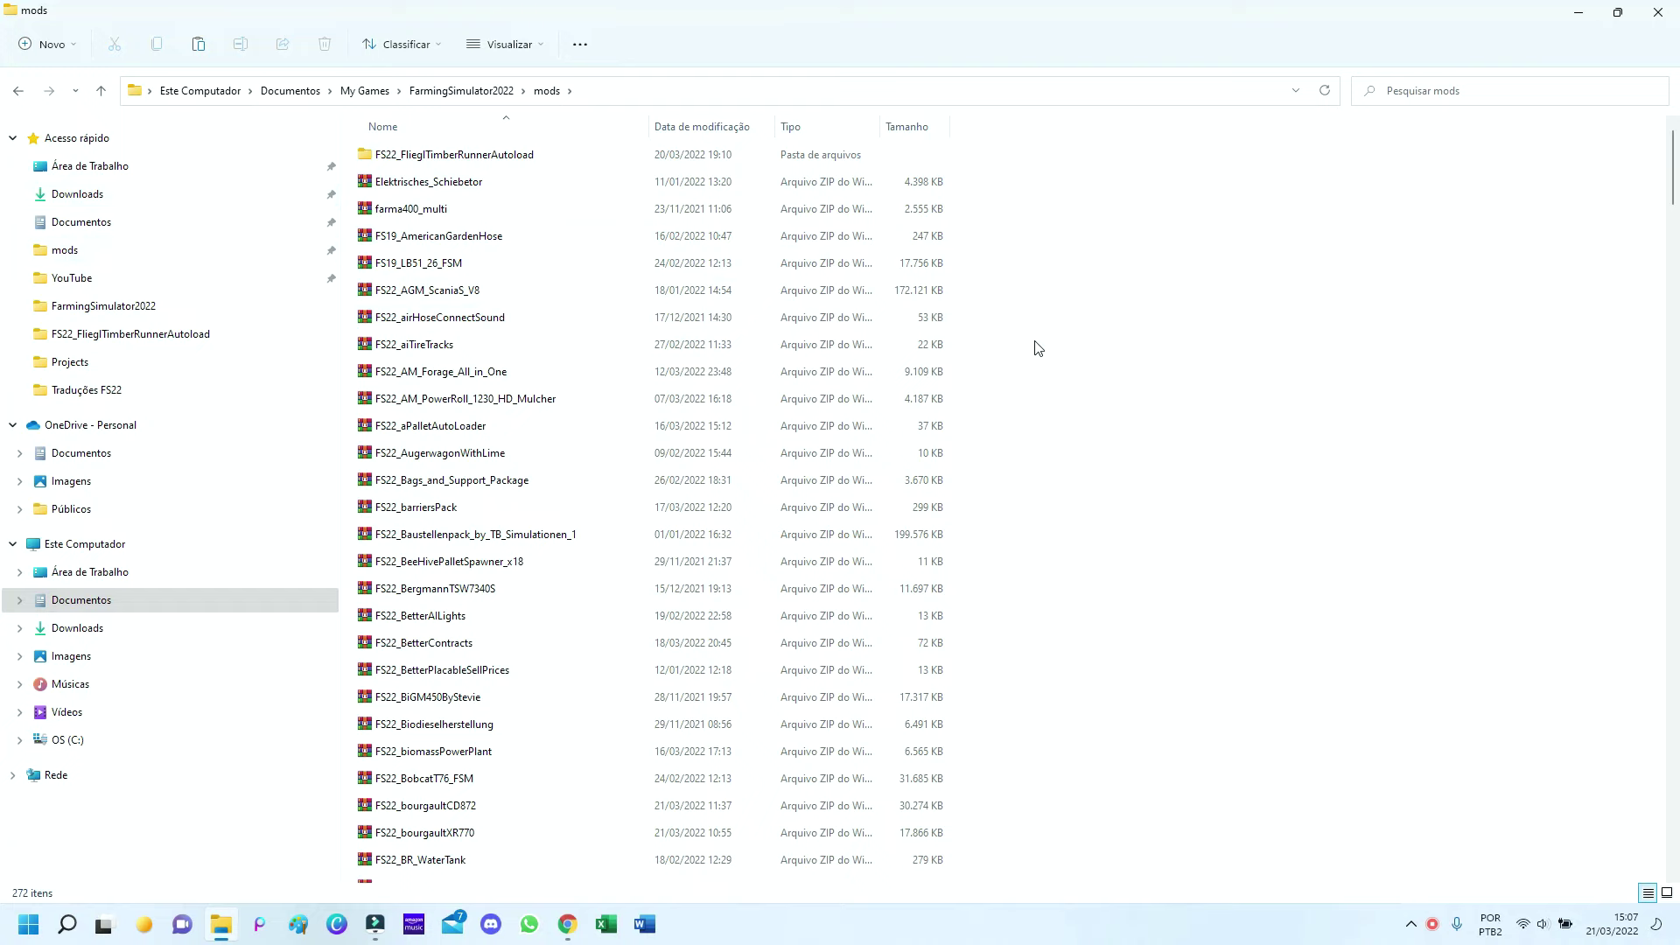
right_click(1150, 343)
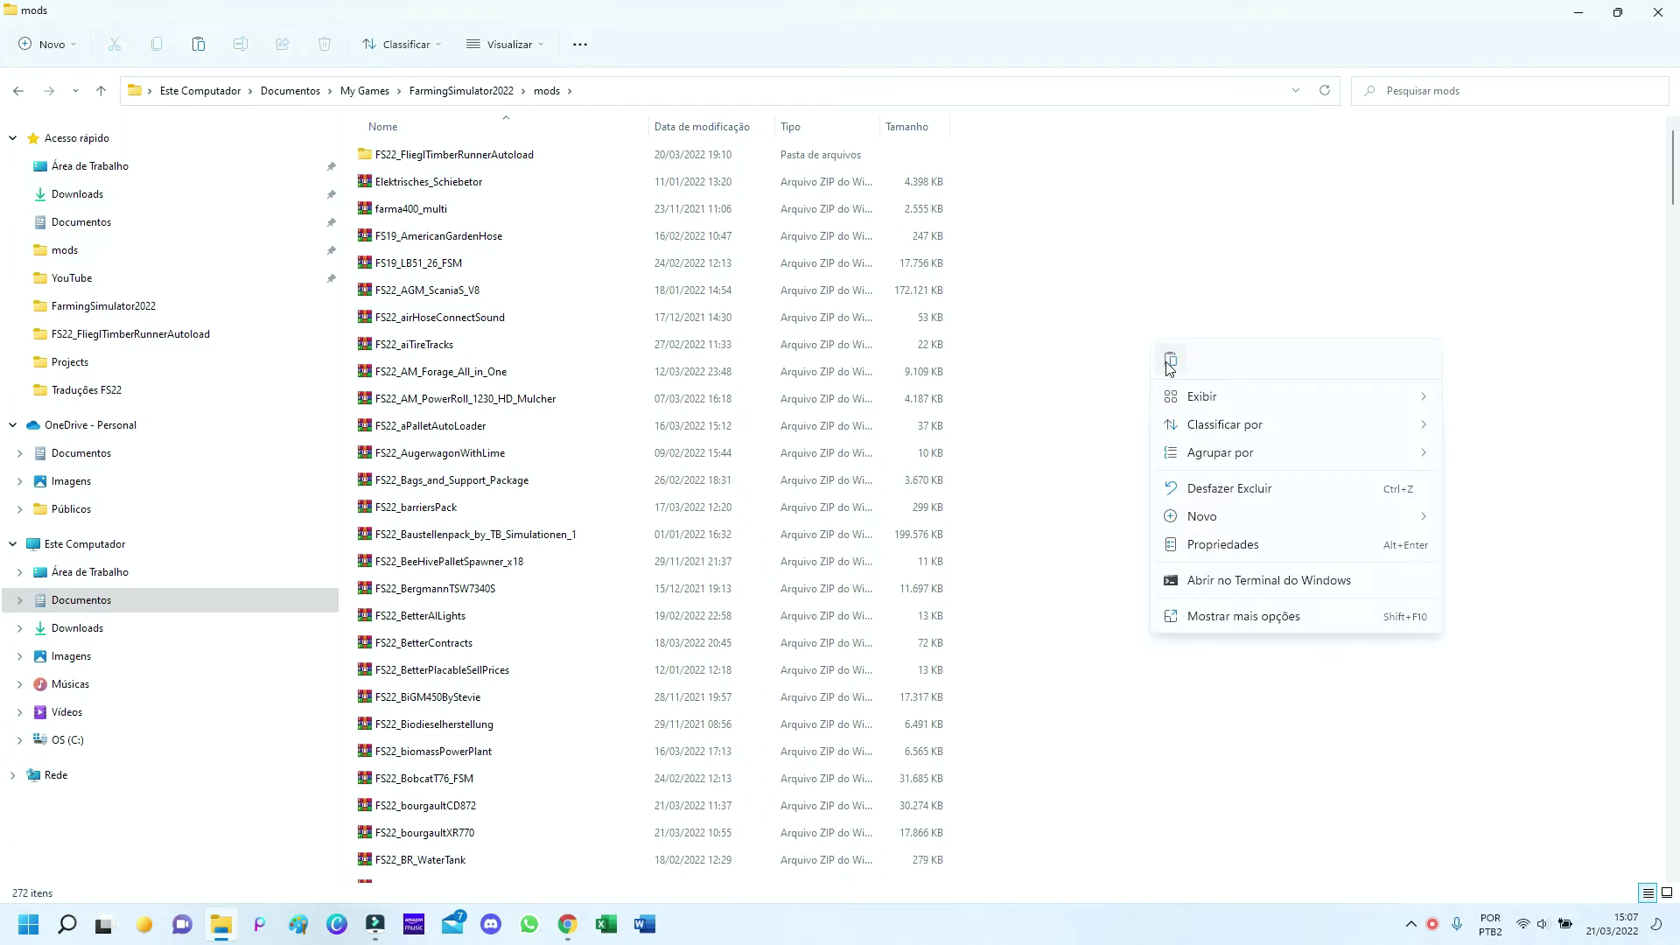
click(1171, 361)
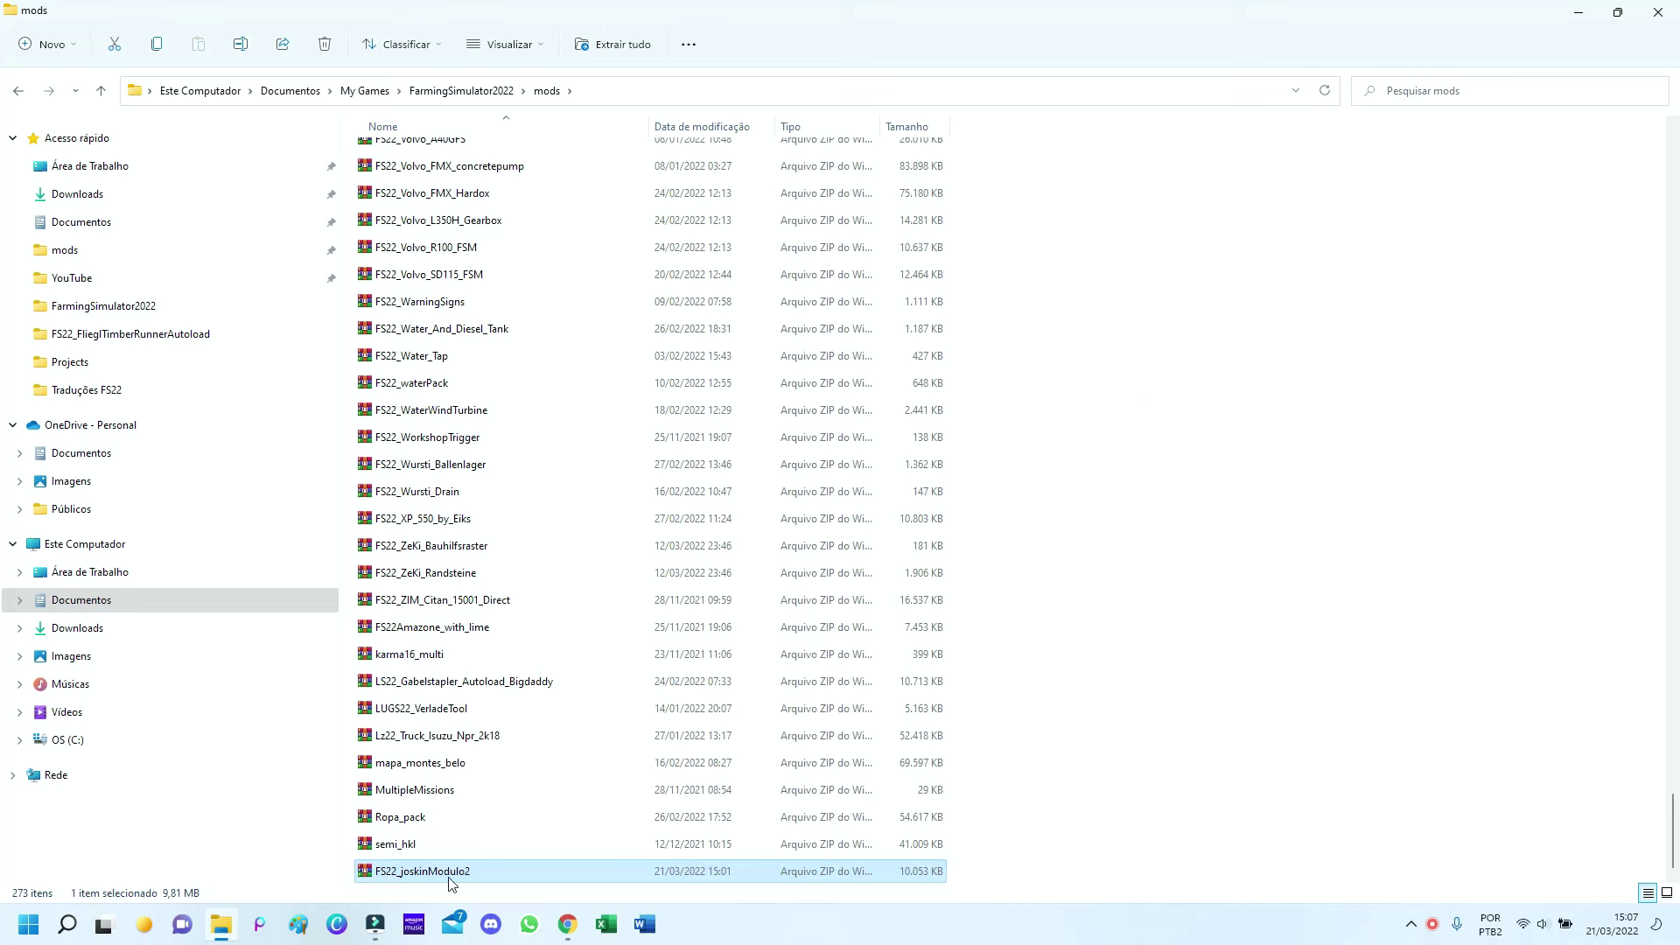
scroll(426, 801, up, 20)
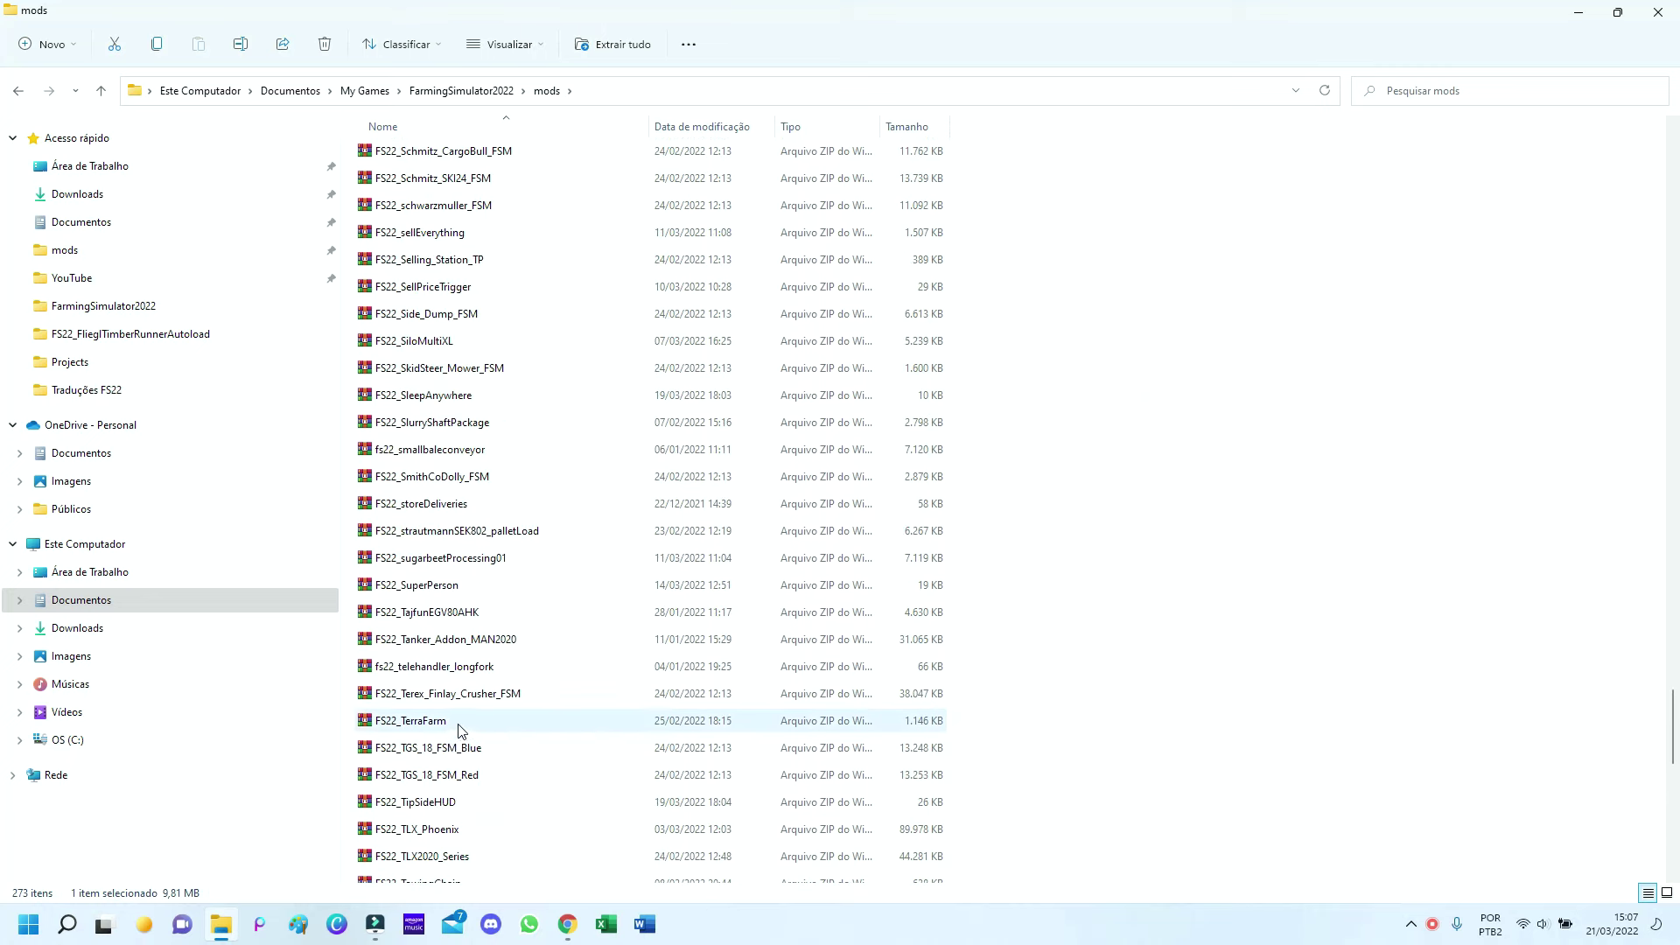
scroll(459, 729, down, 15)
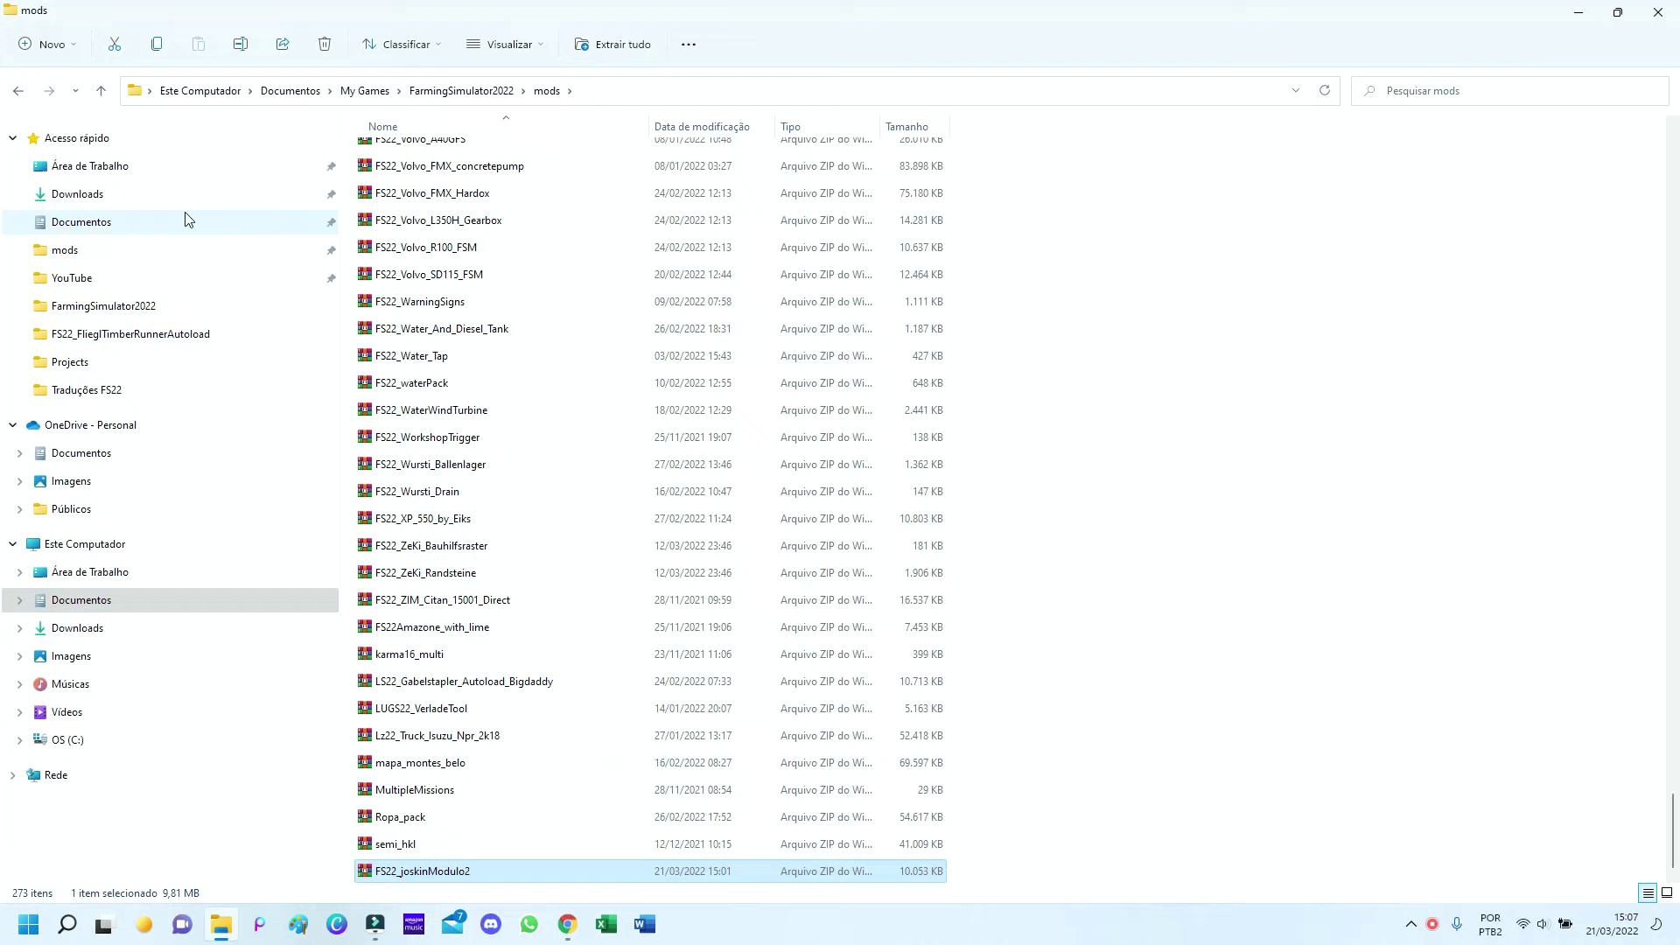
Examine the contents of the unzip_pack archive in Downloads and close it.
click(87, 194)
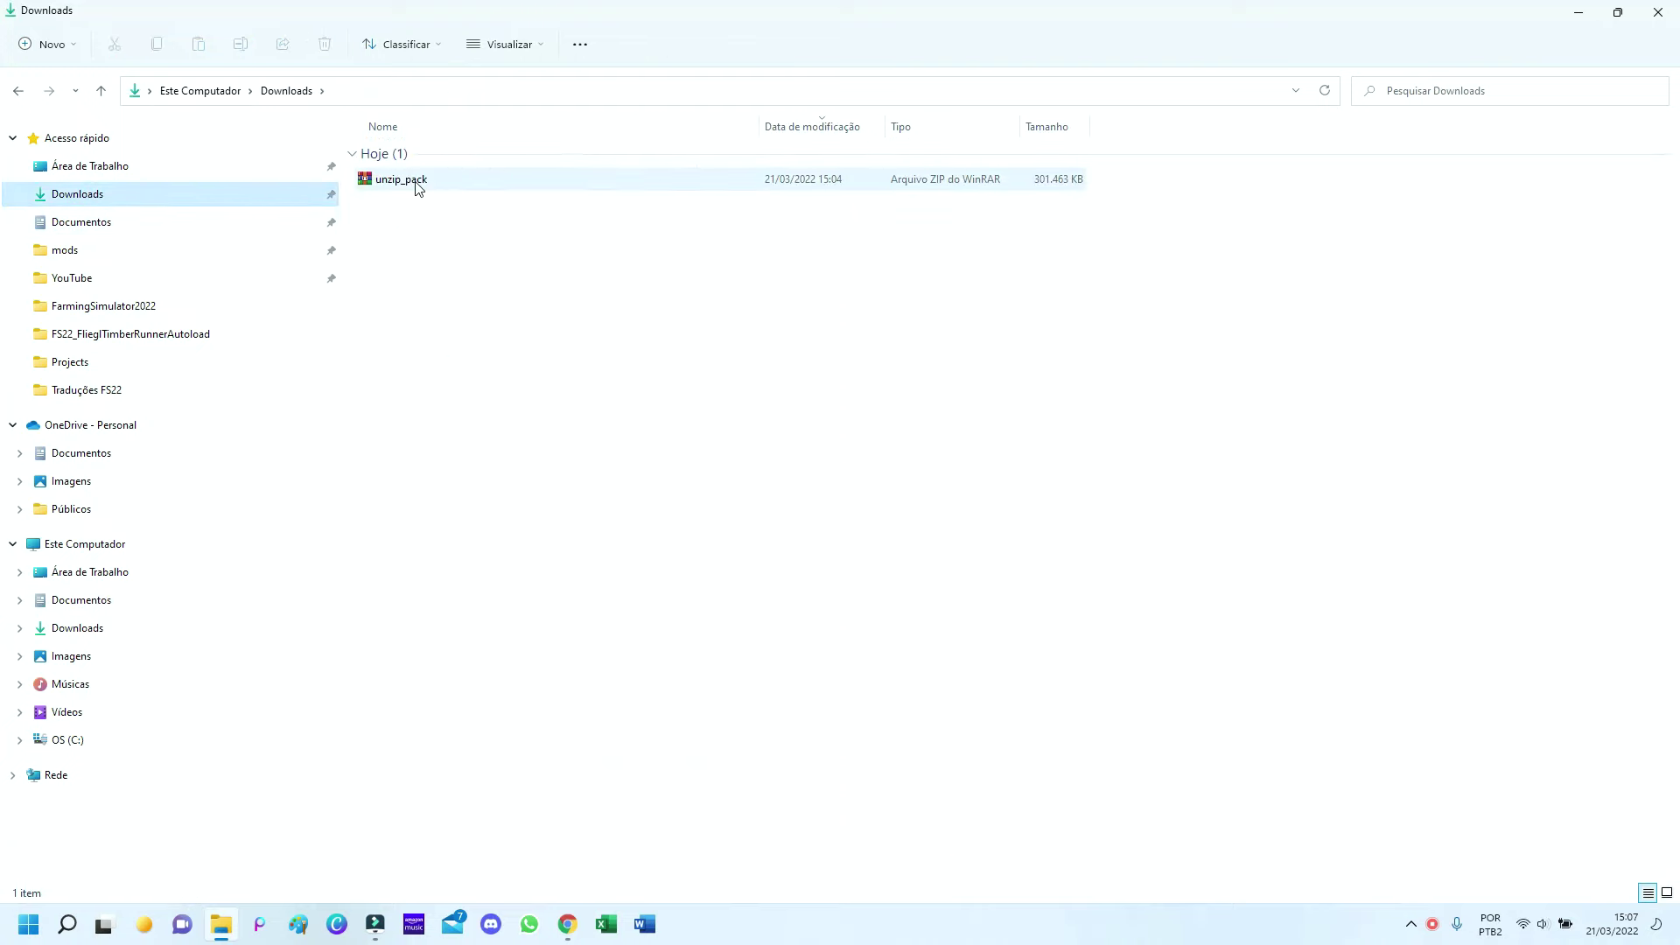
double_click(401, 180)
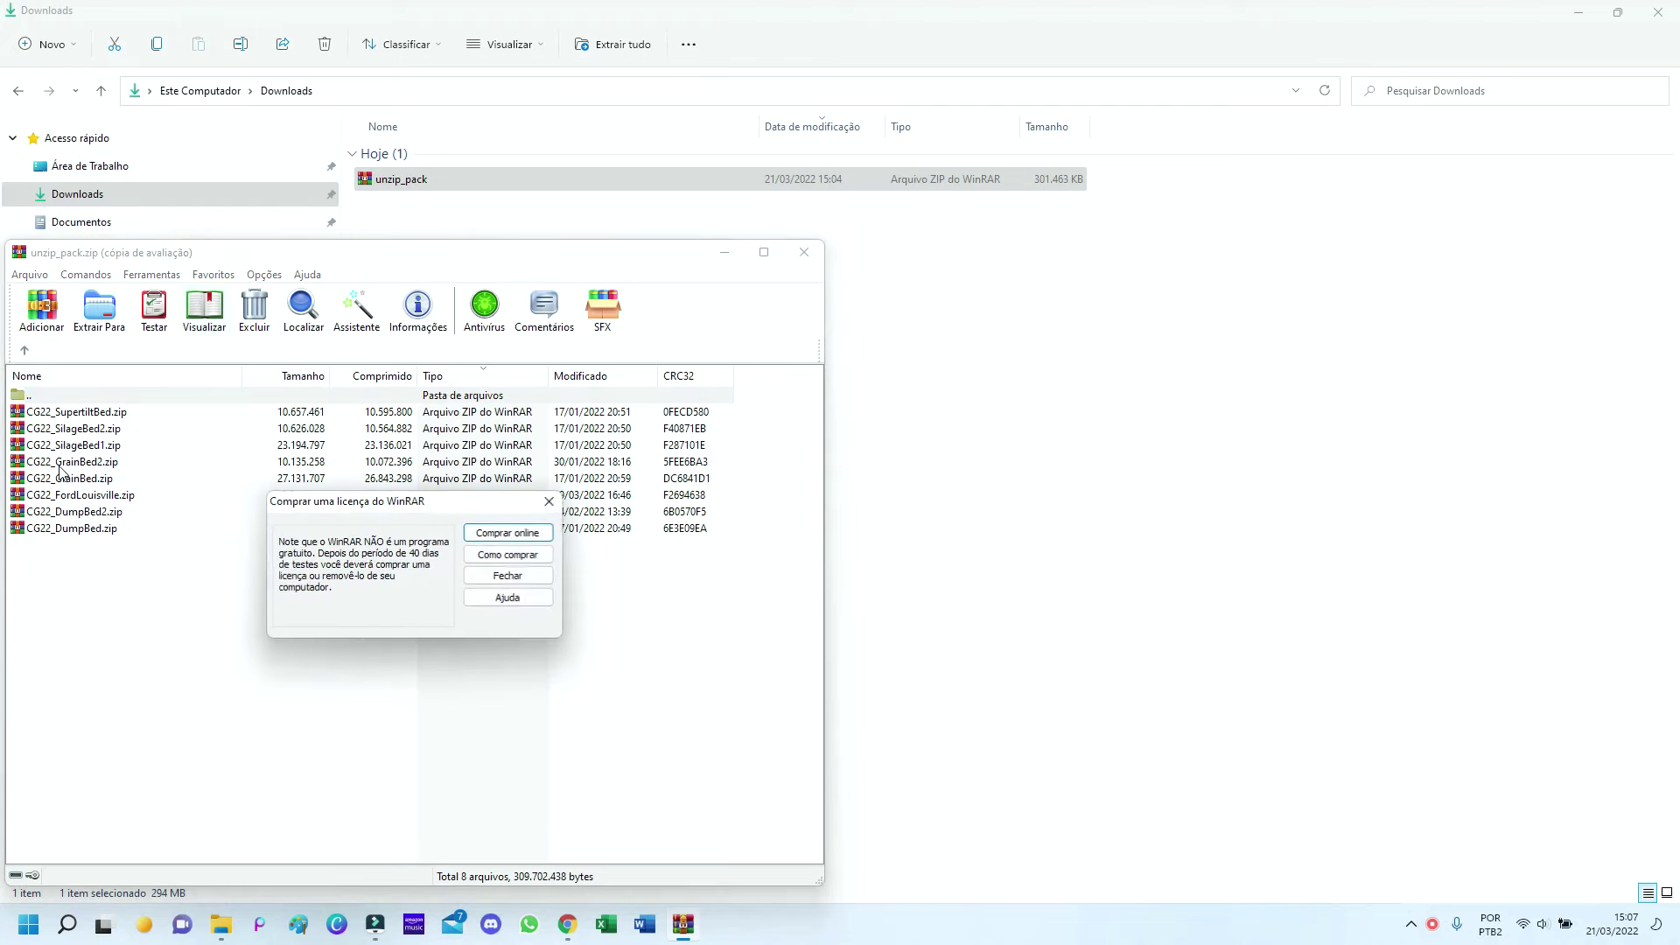
click(534, 576)
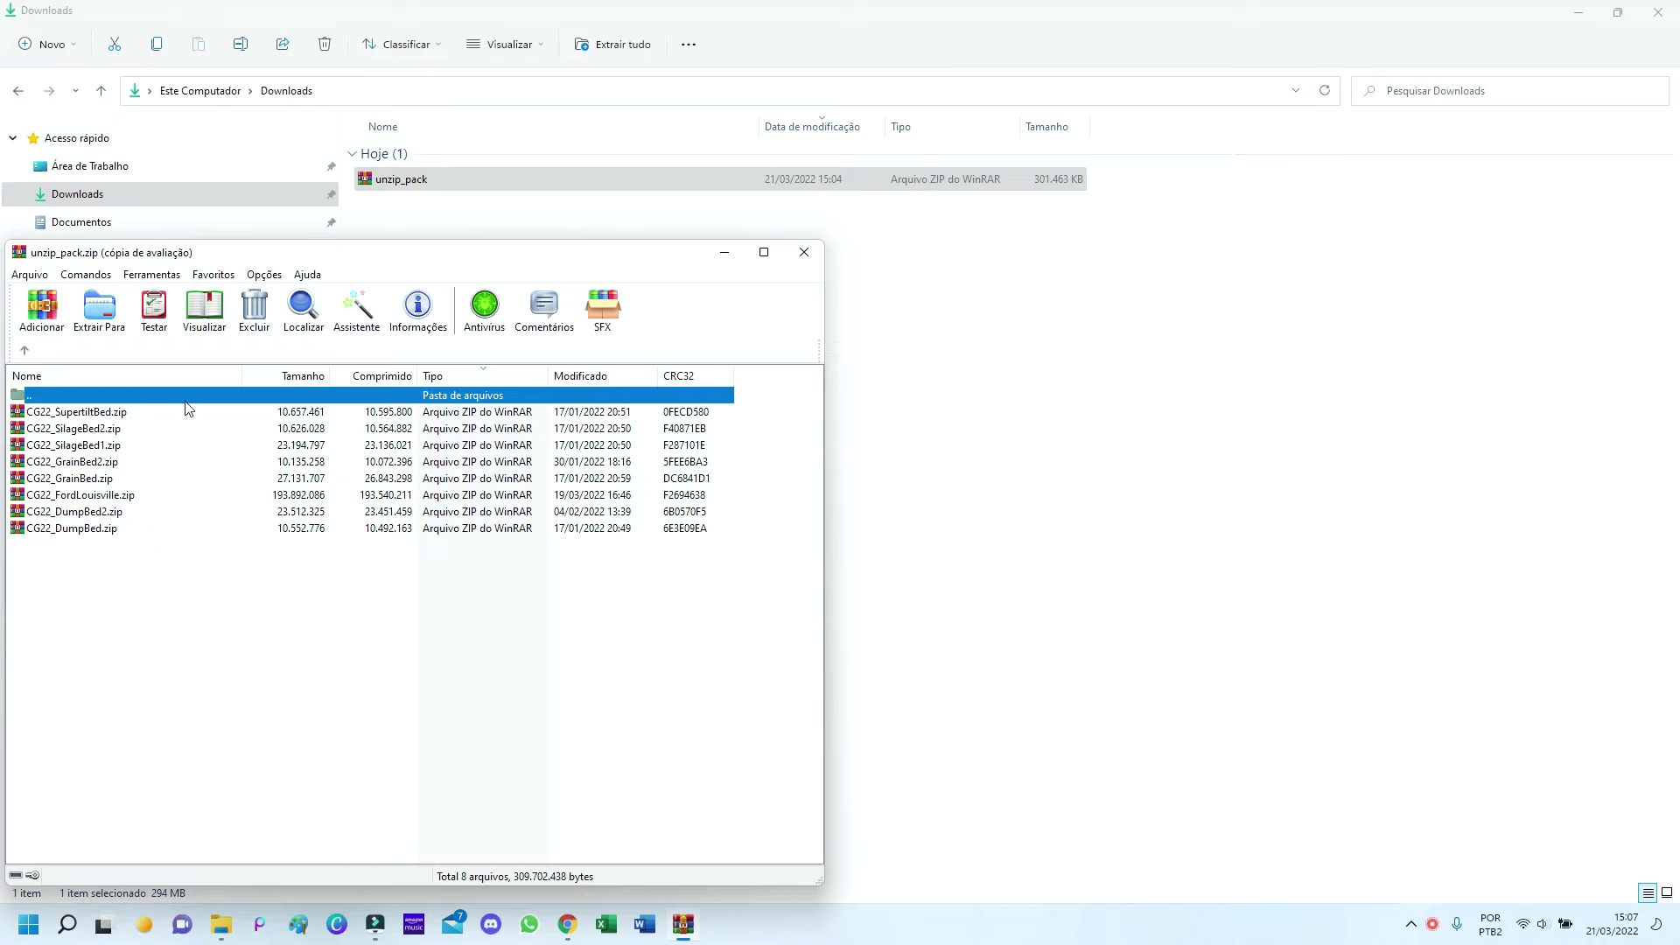
click(815, 253)
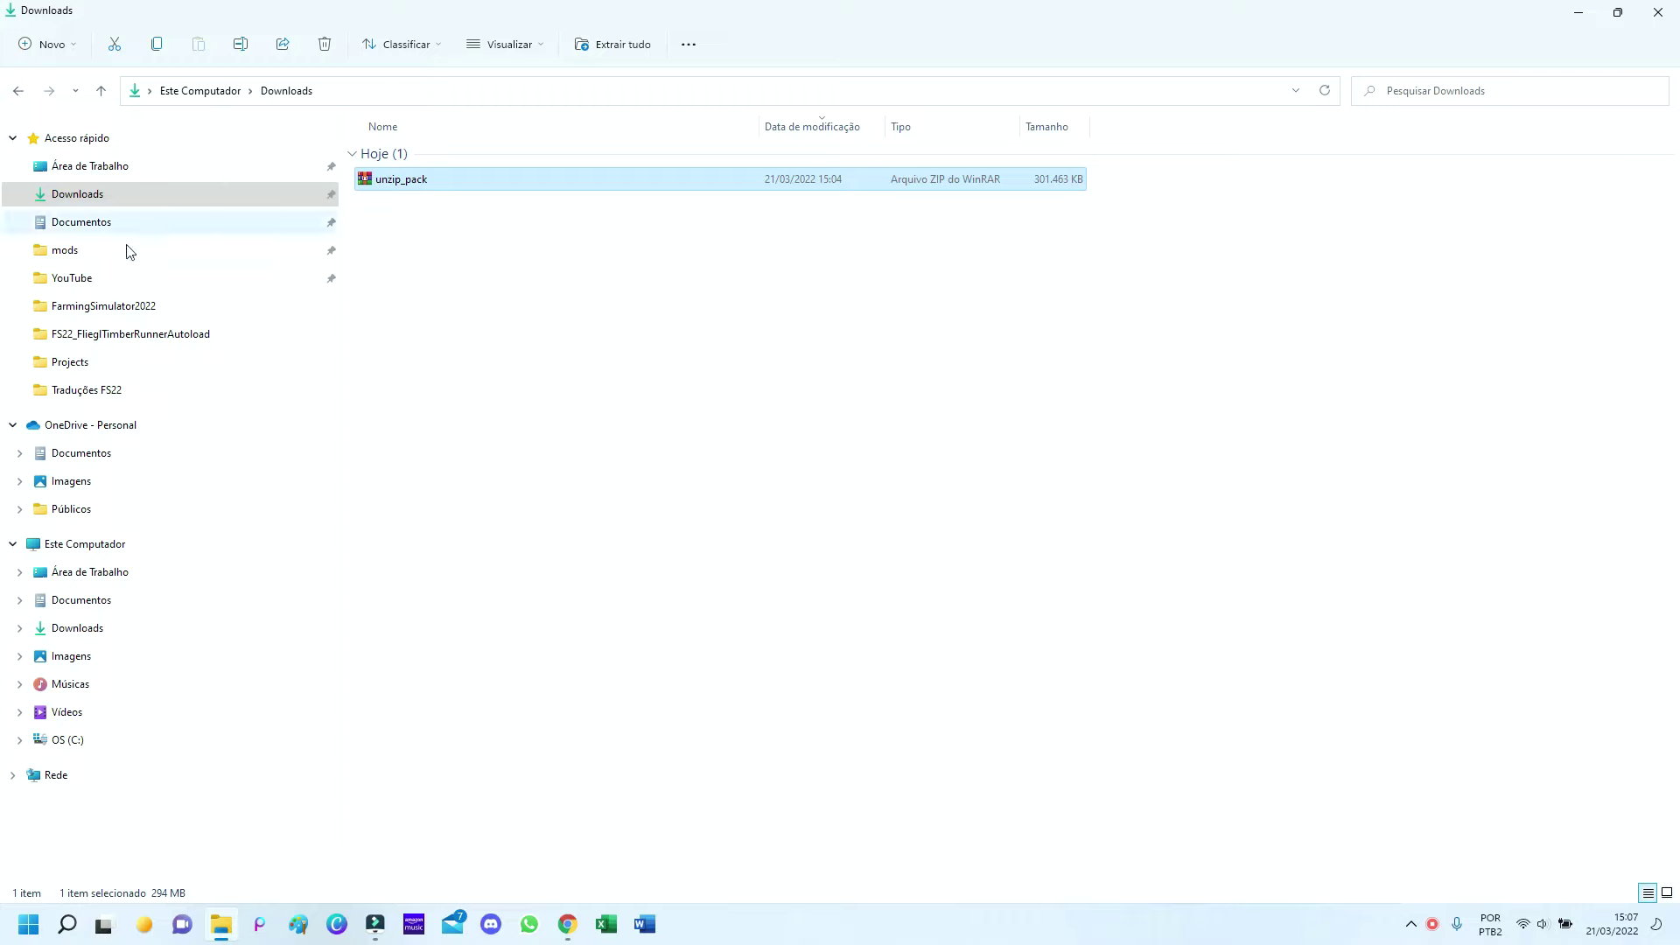
Reopen the unzip_pack archive from Downloads, dismiss the licence notice and bring up the archive window.
double_click(407, 182)
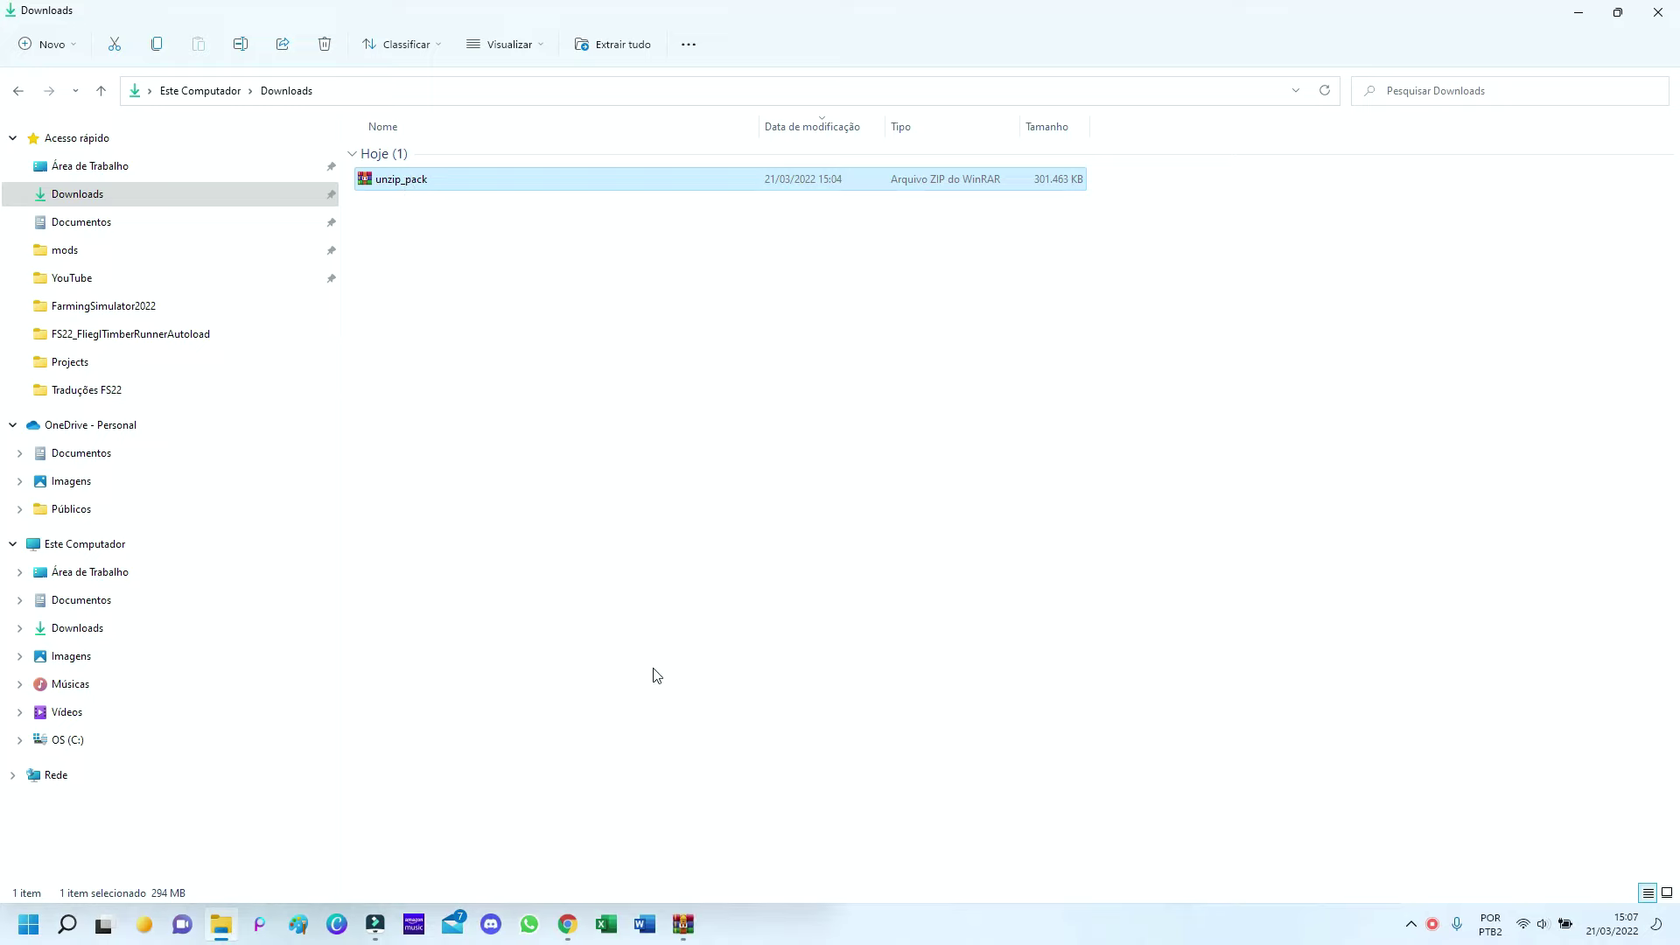
mouse_move(698, 926)
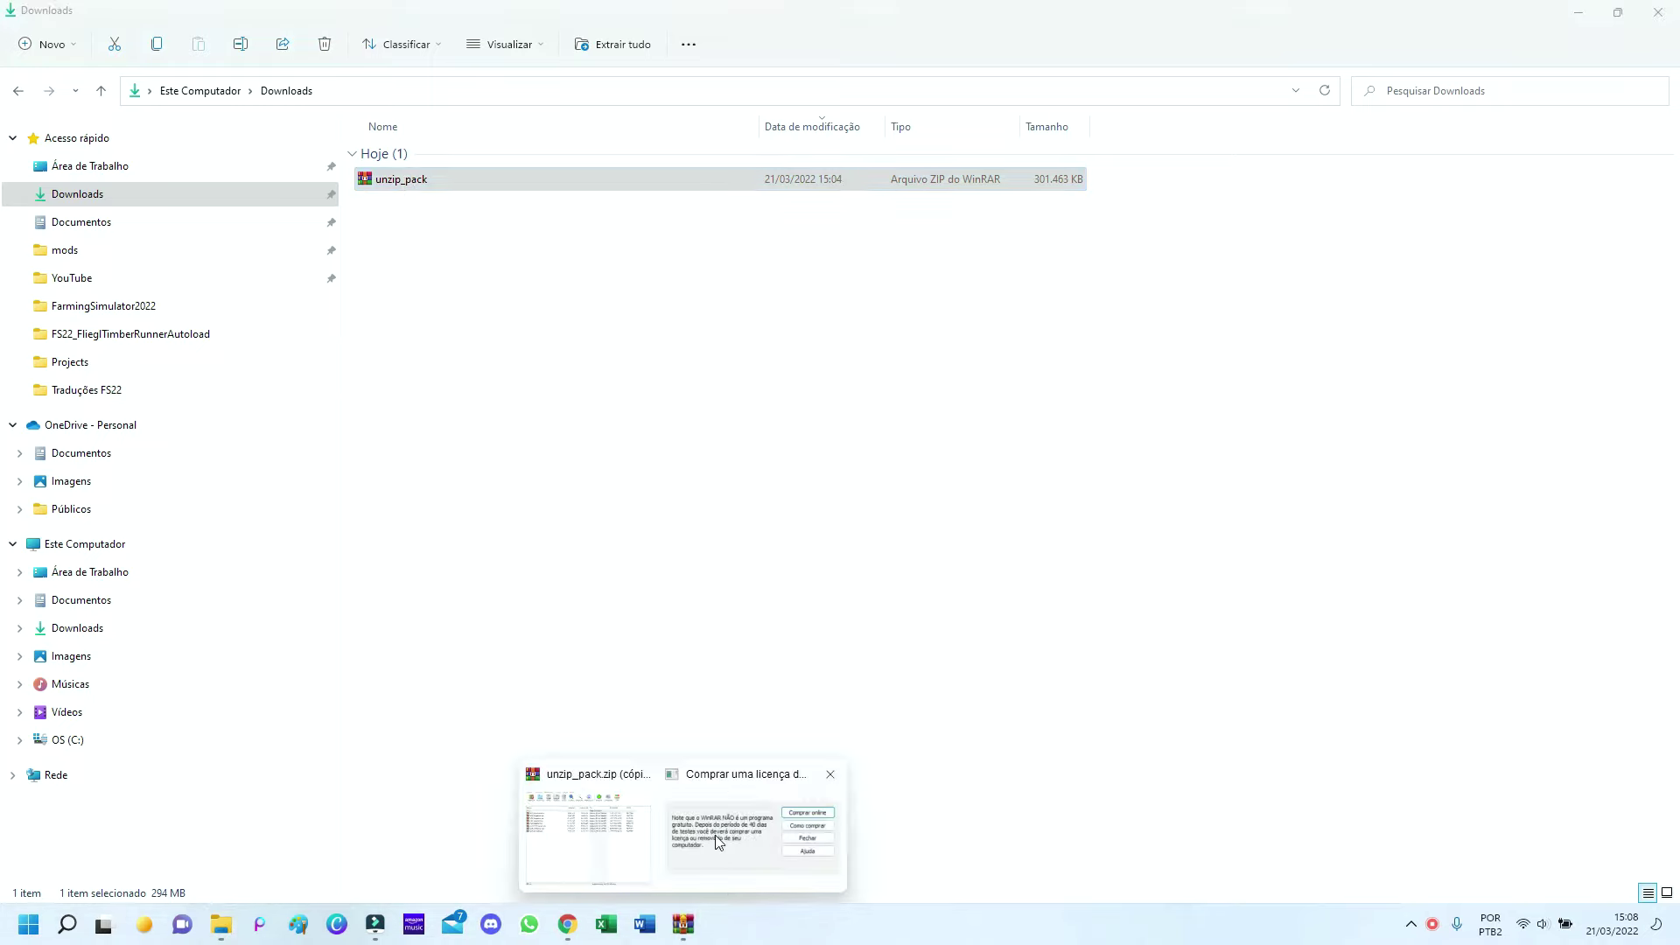
click(743, 818)
click(933, 486)
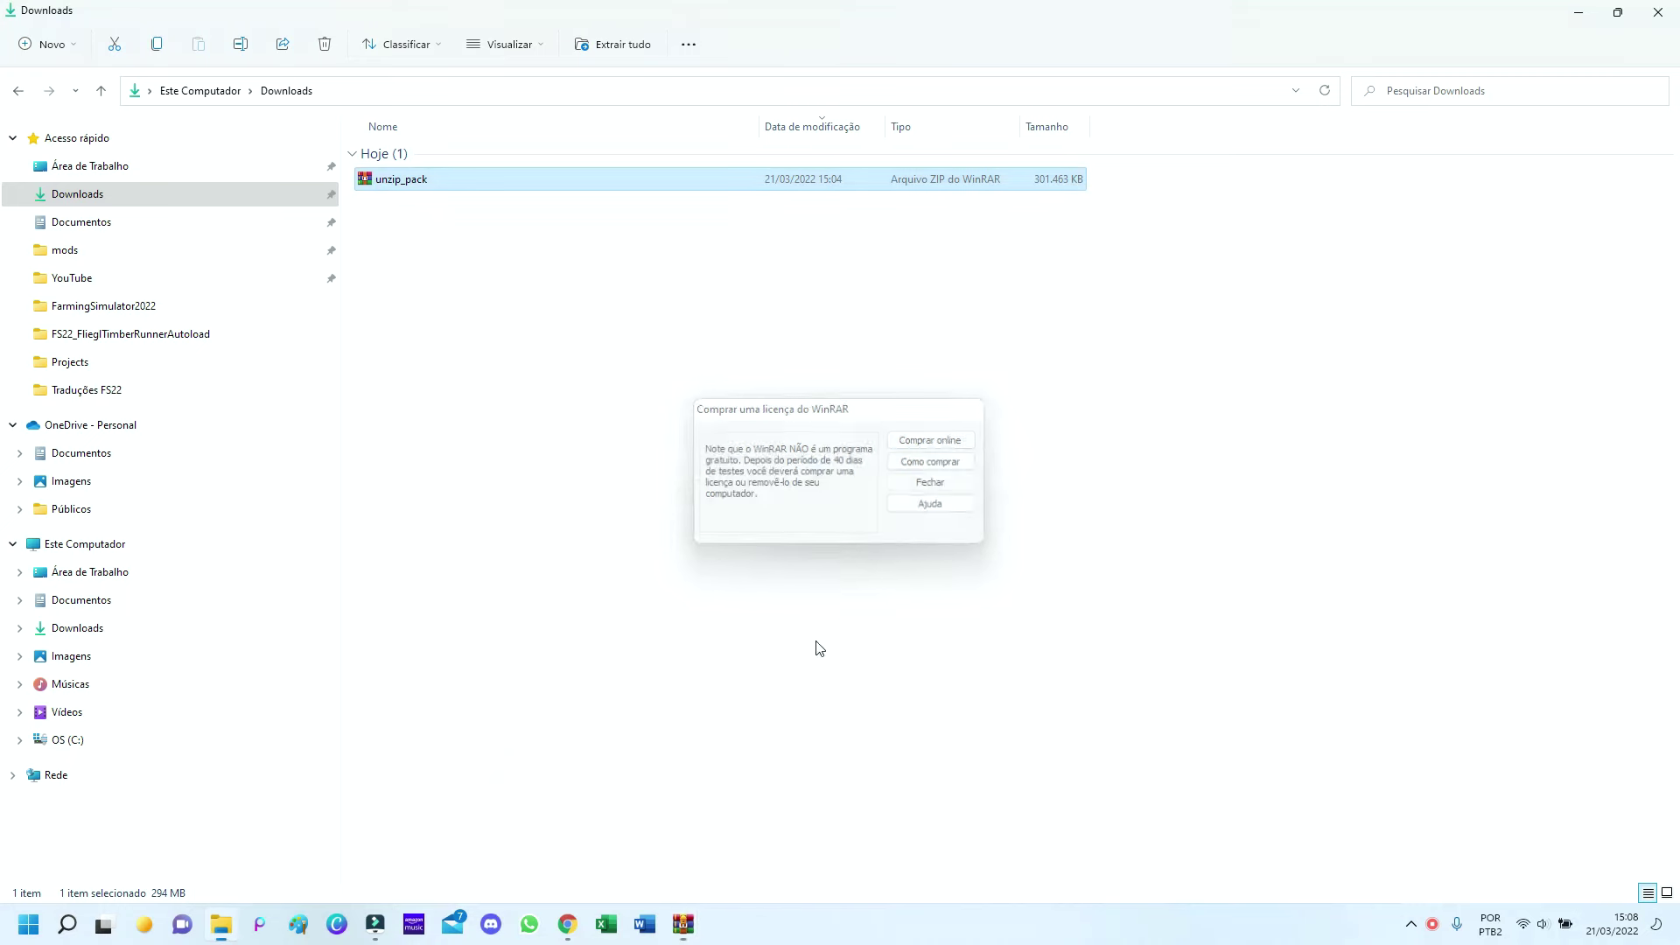
click(678, 935)
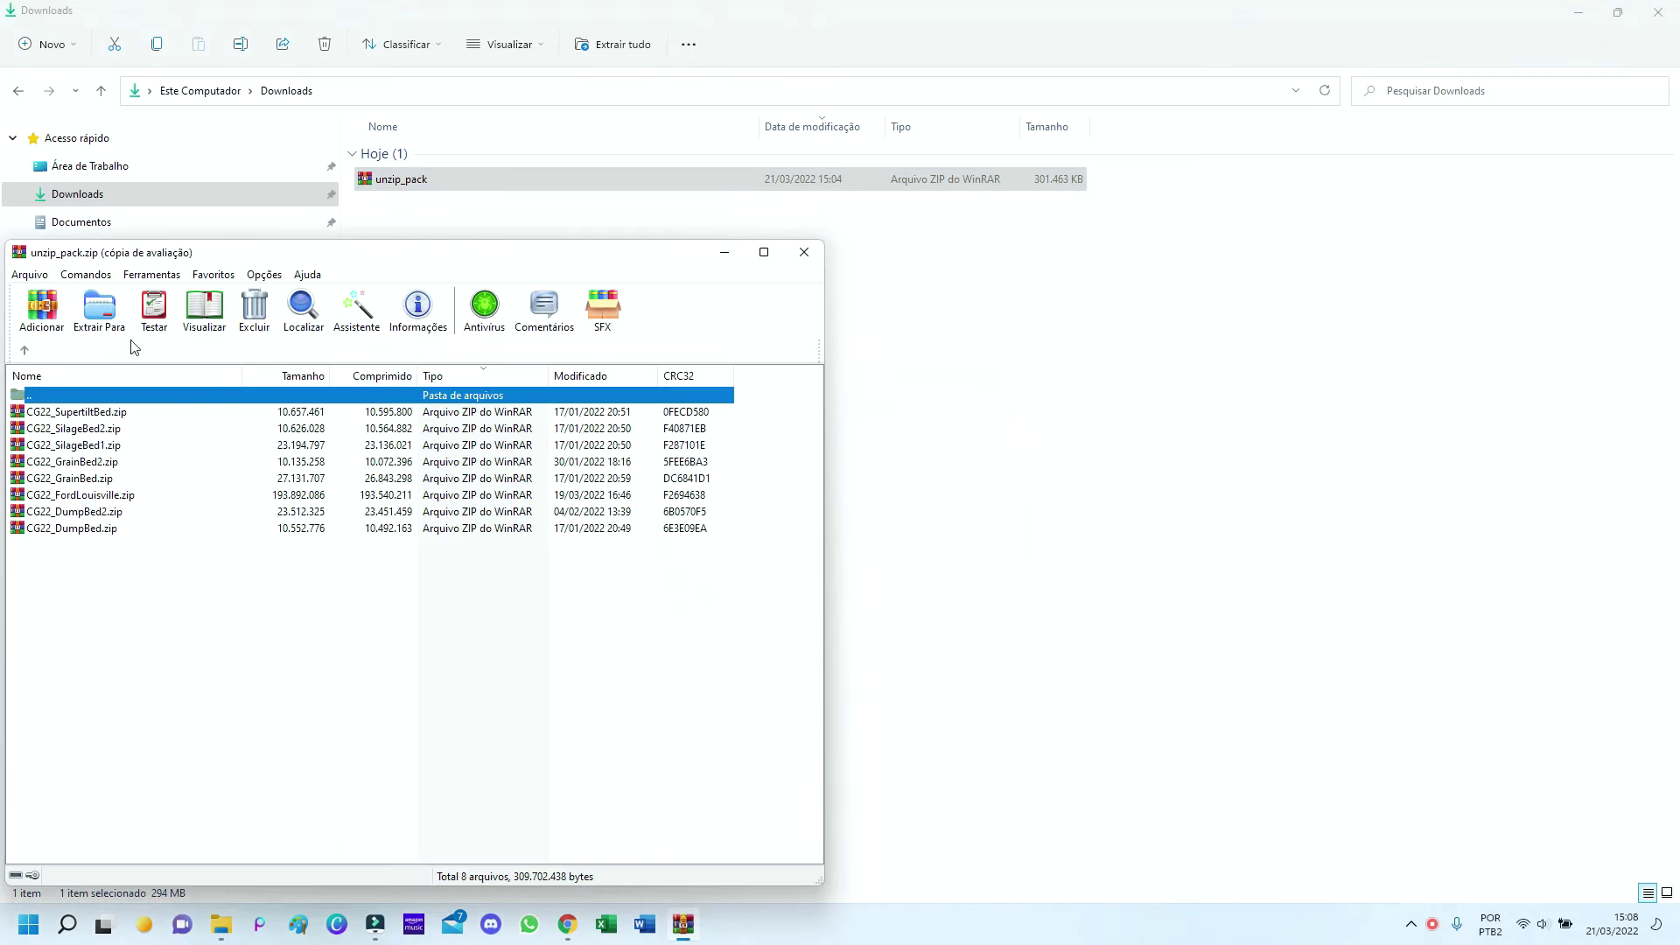
Extract the unzip_pack contents into the mods folder under Documents\My Games\FarmingSimulator2022.
click(102, 324)
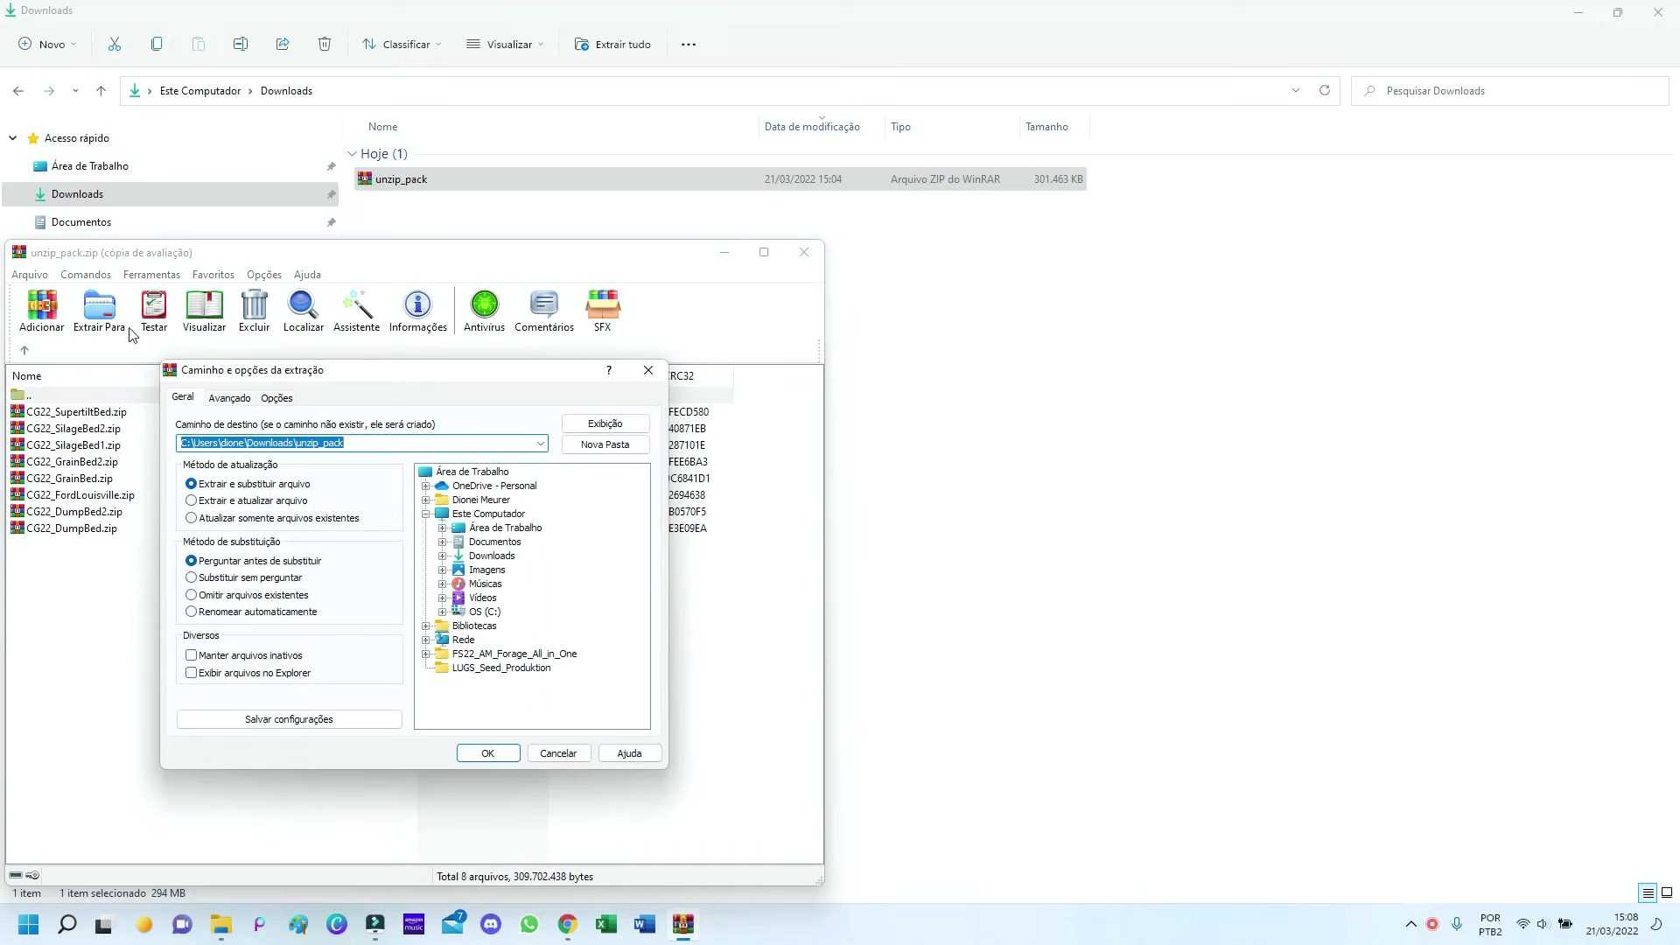
click(442, 544)
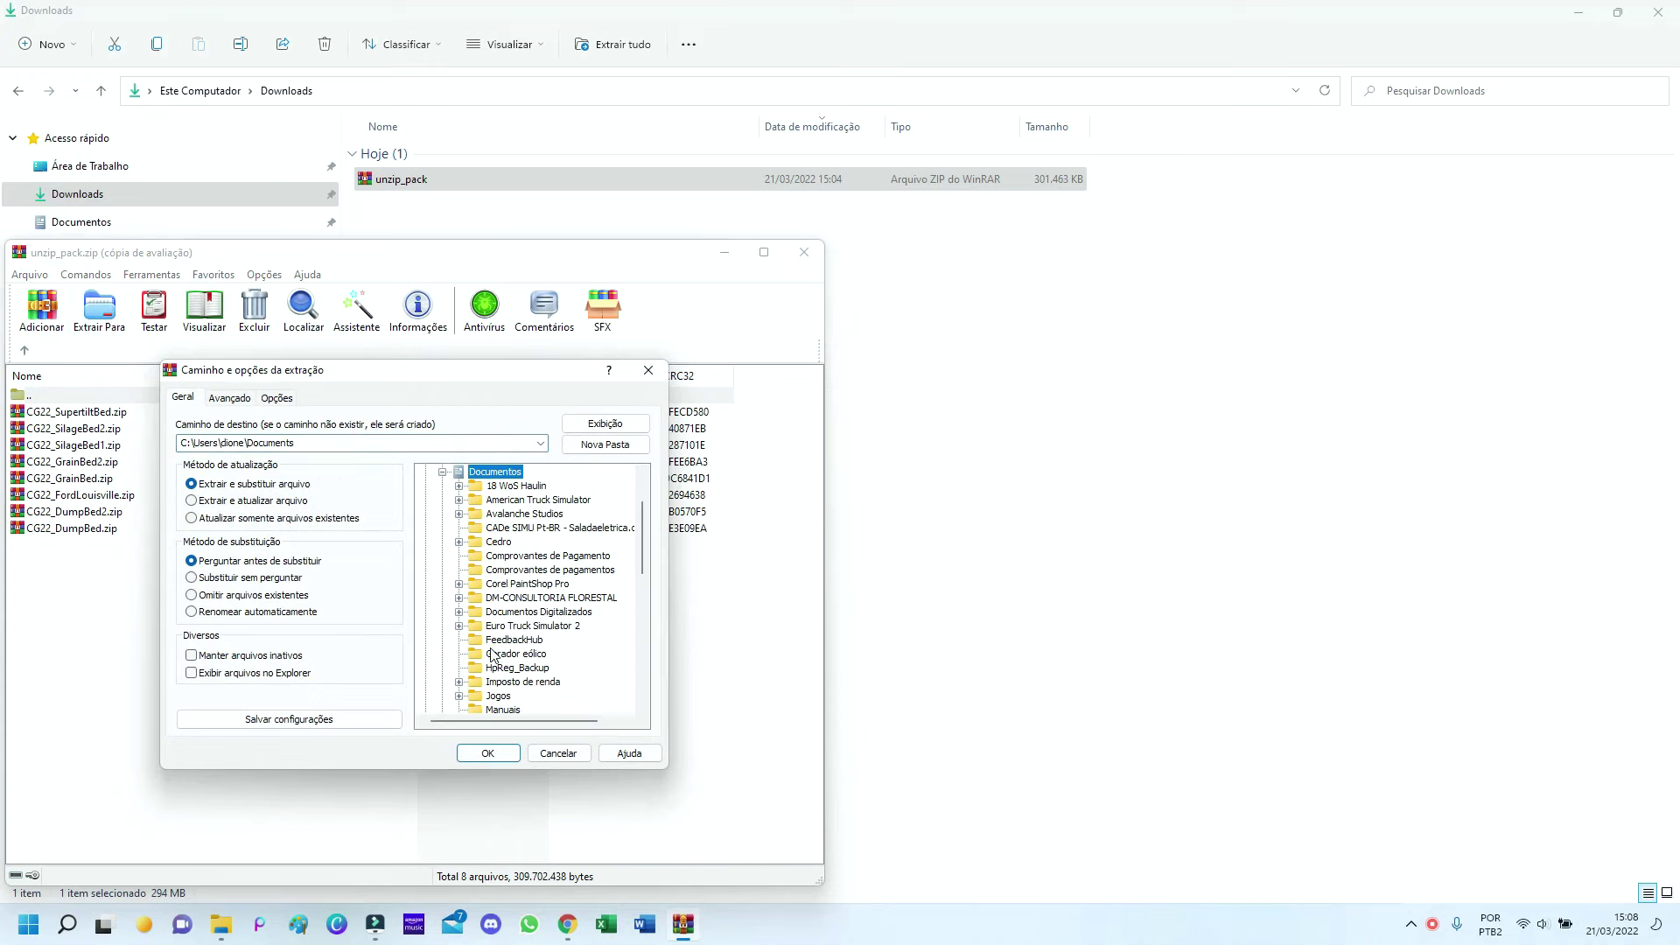
scroll(512, 653, down, 1)
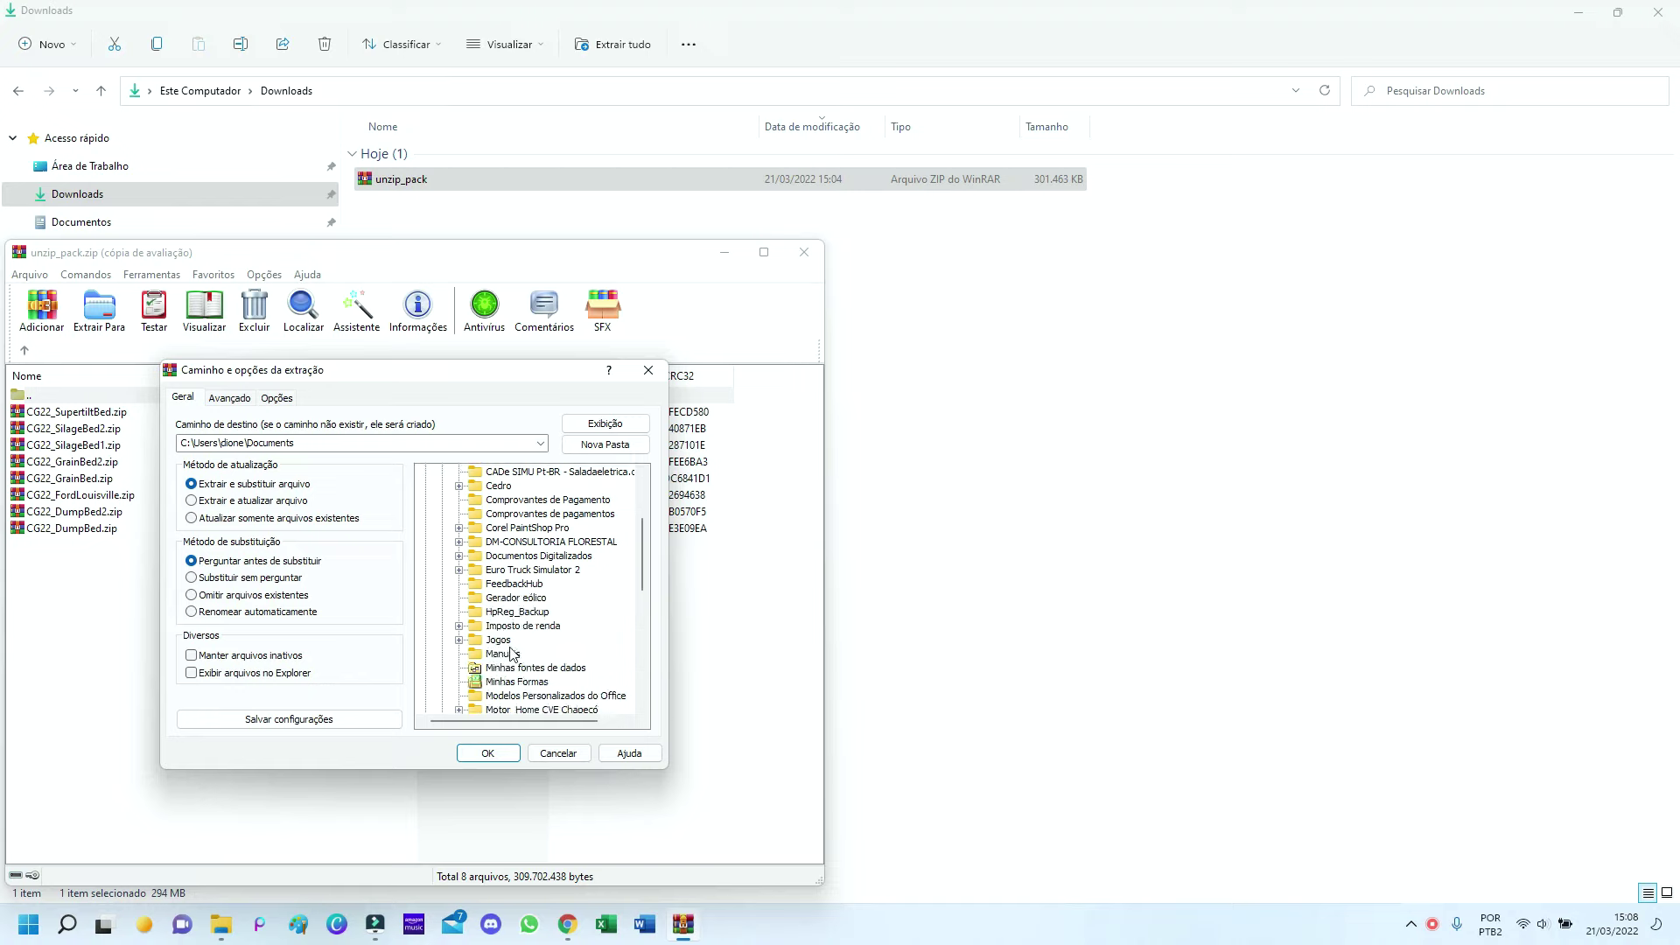
scroll(527, 697, down, 1)
click(512, 694)
click(462, 687)
scroll(502, 677, down, 1)
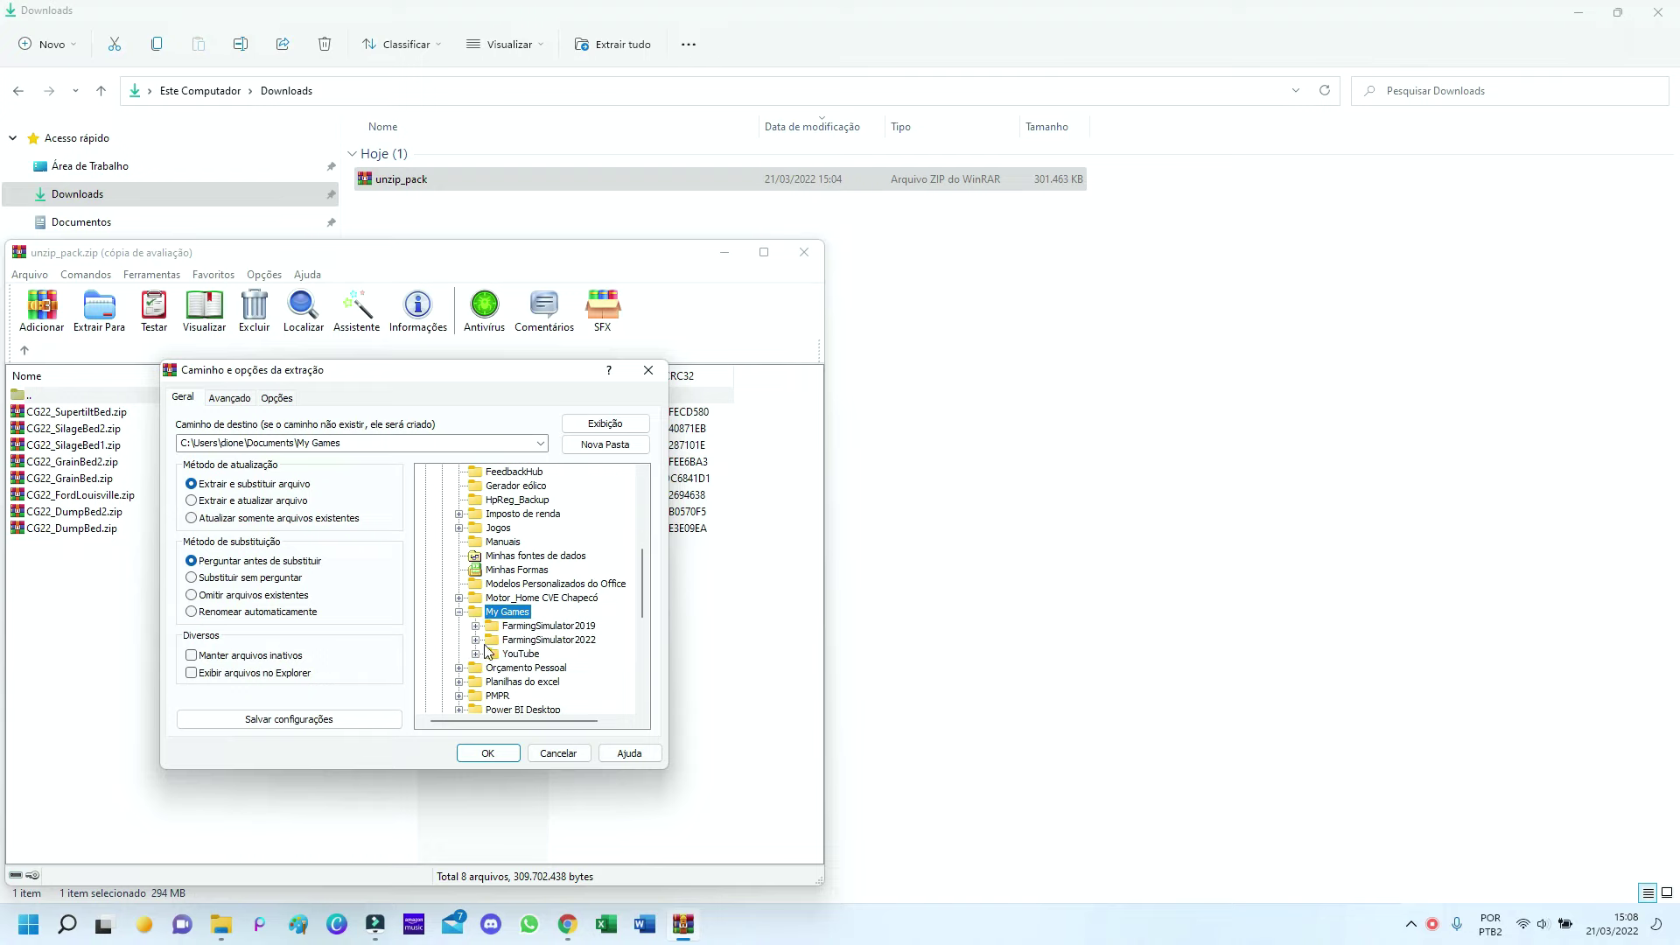
click(476, 640)
scroll(525, 648, down, 2)
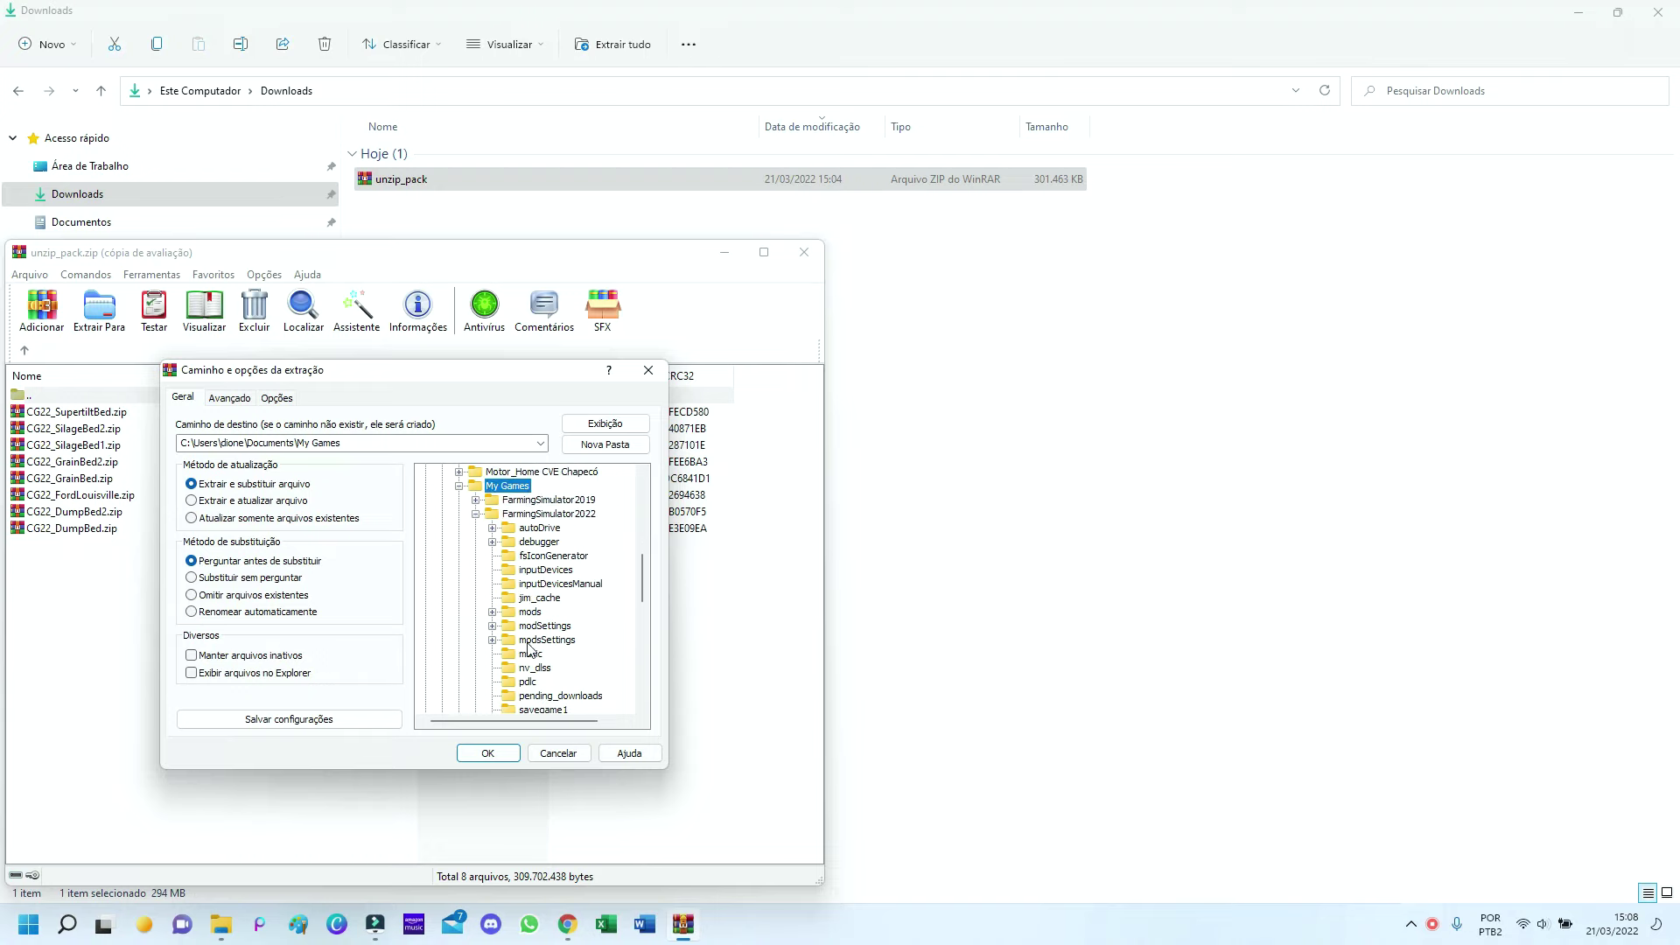
scroll(559, 595, down, 2)
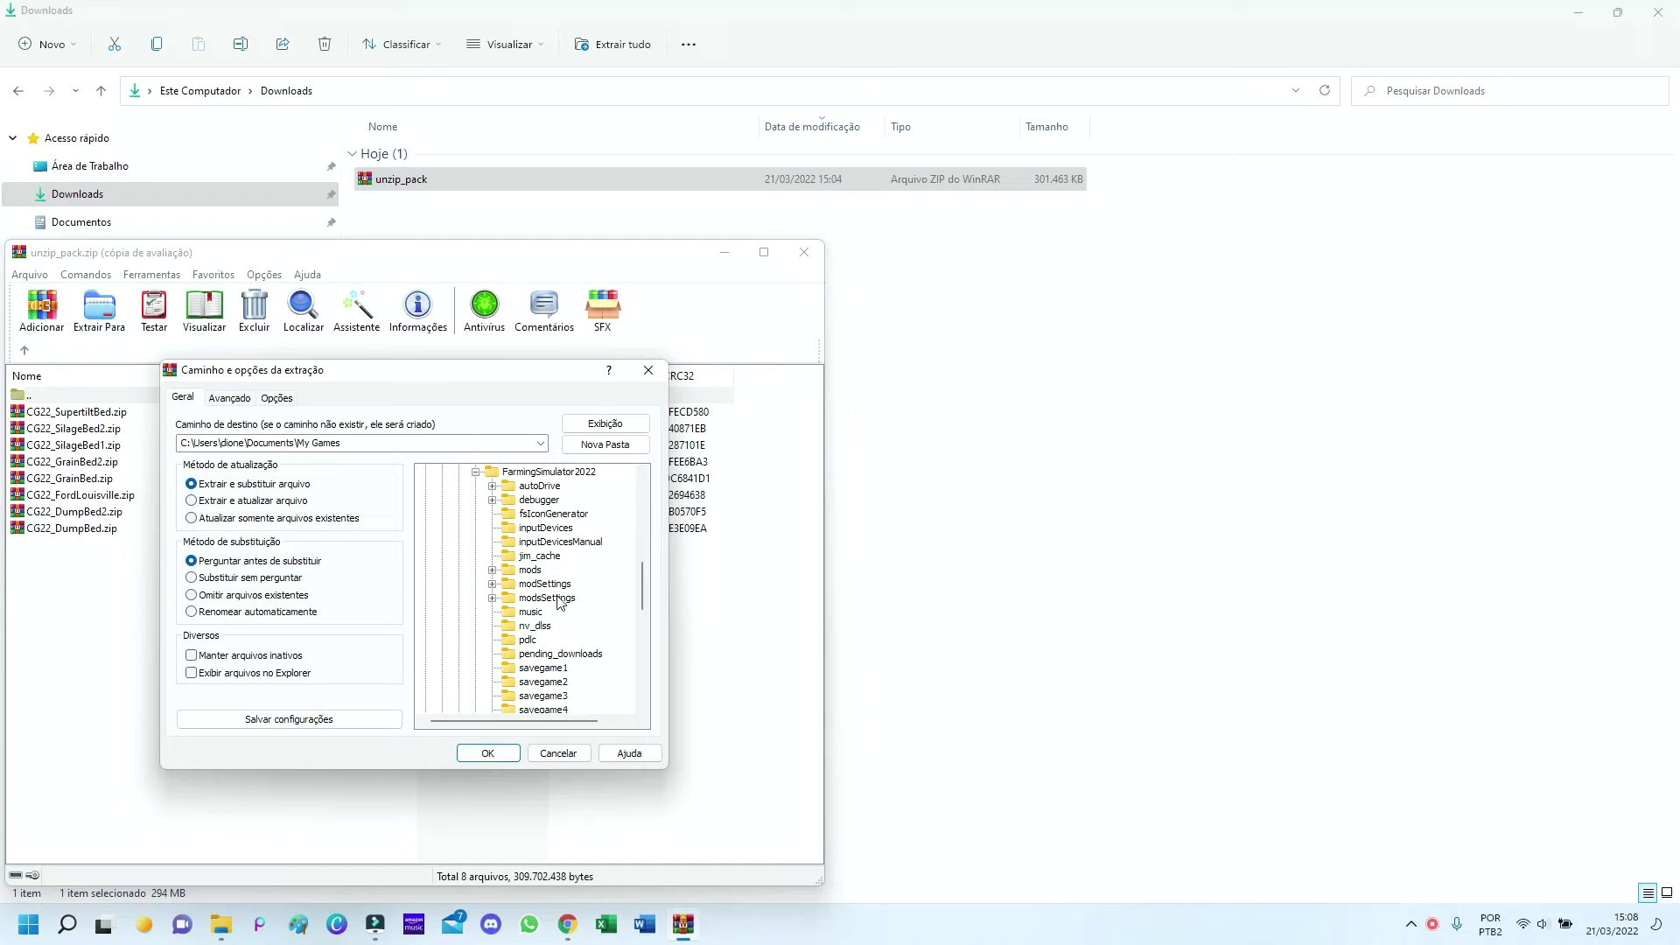
click(525, 573)
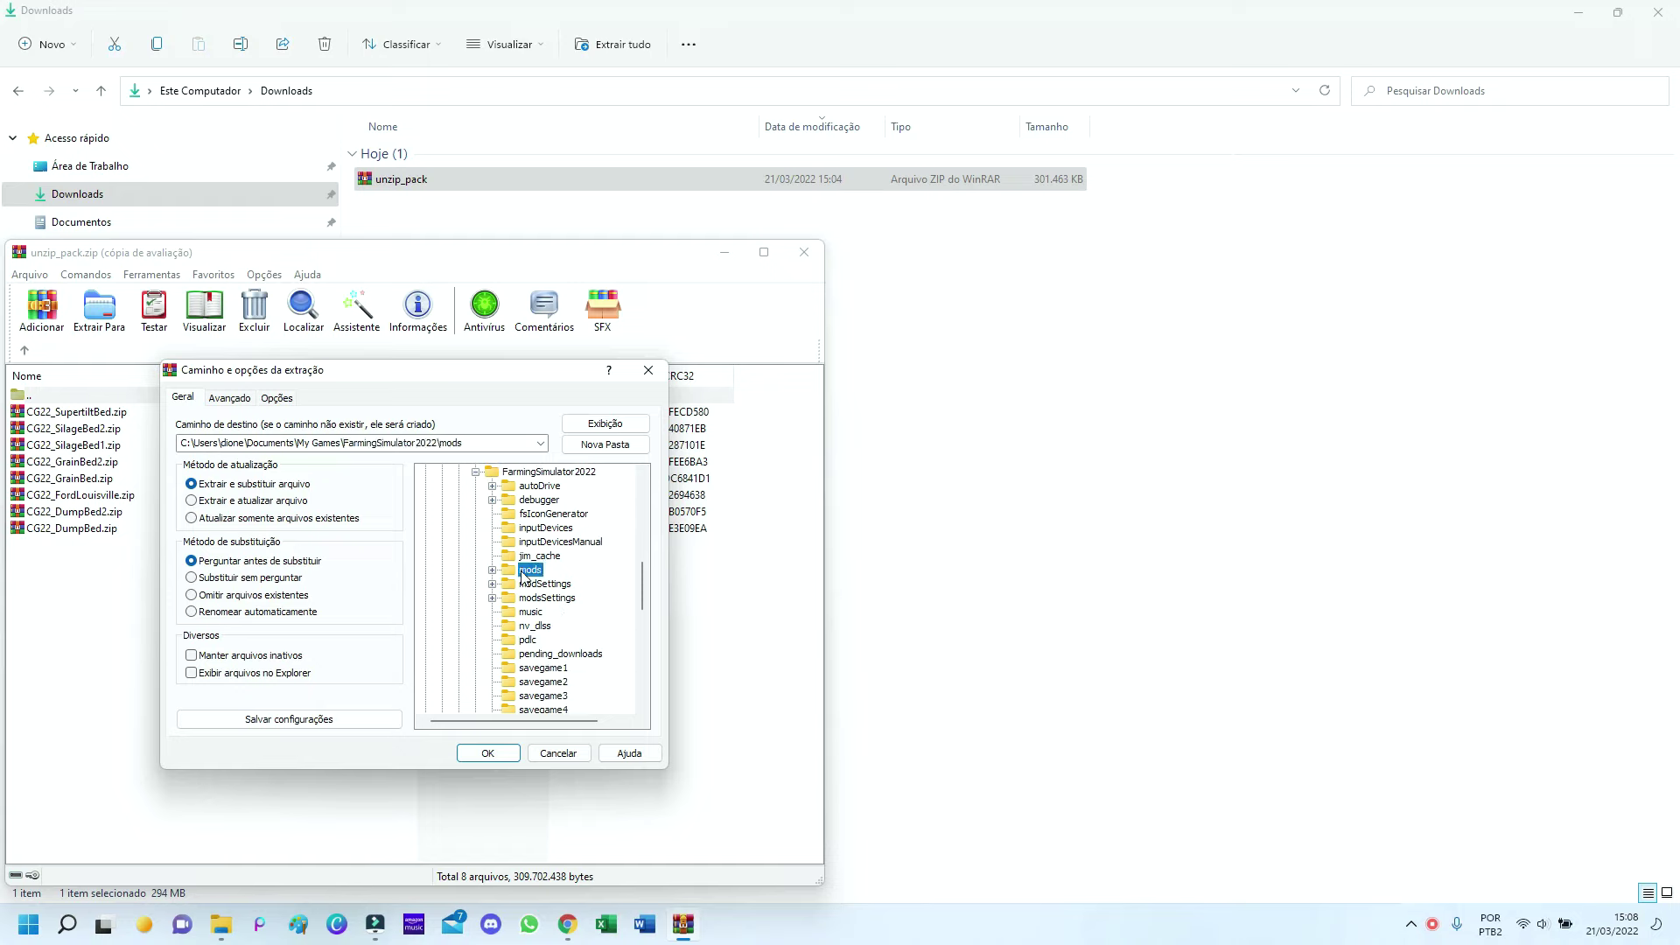
click(489, 754)
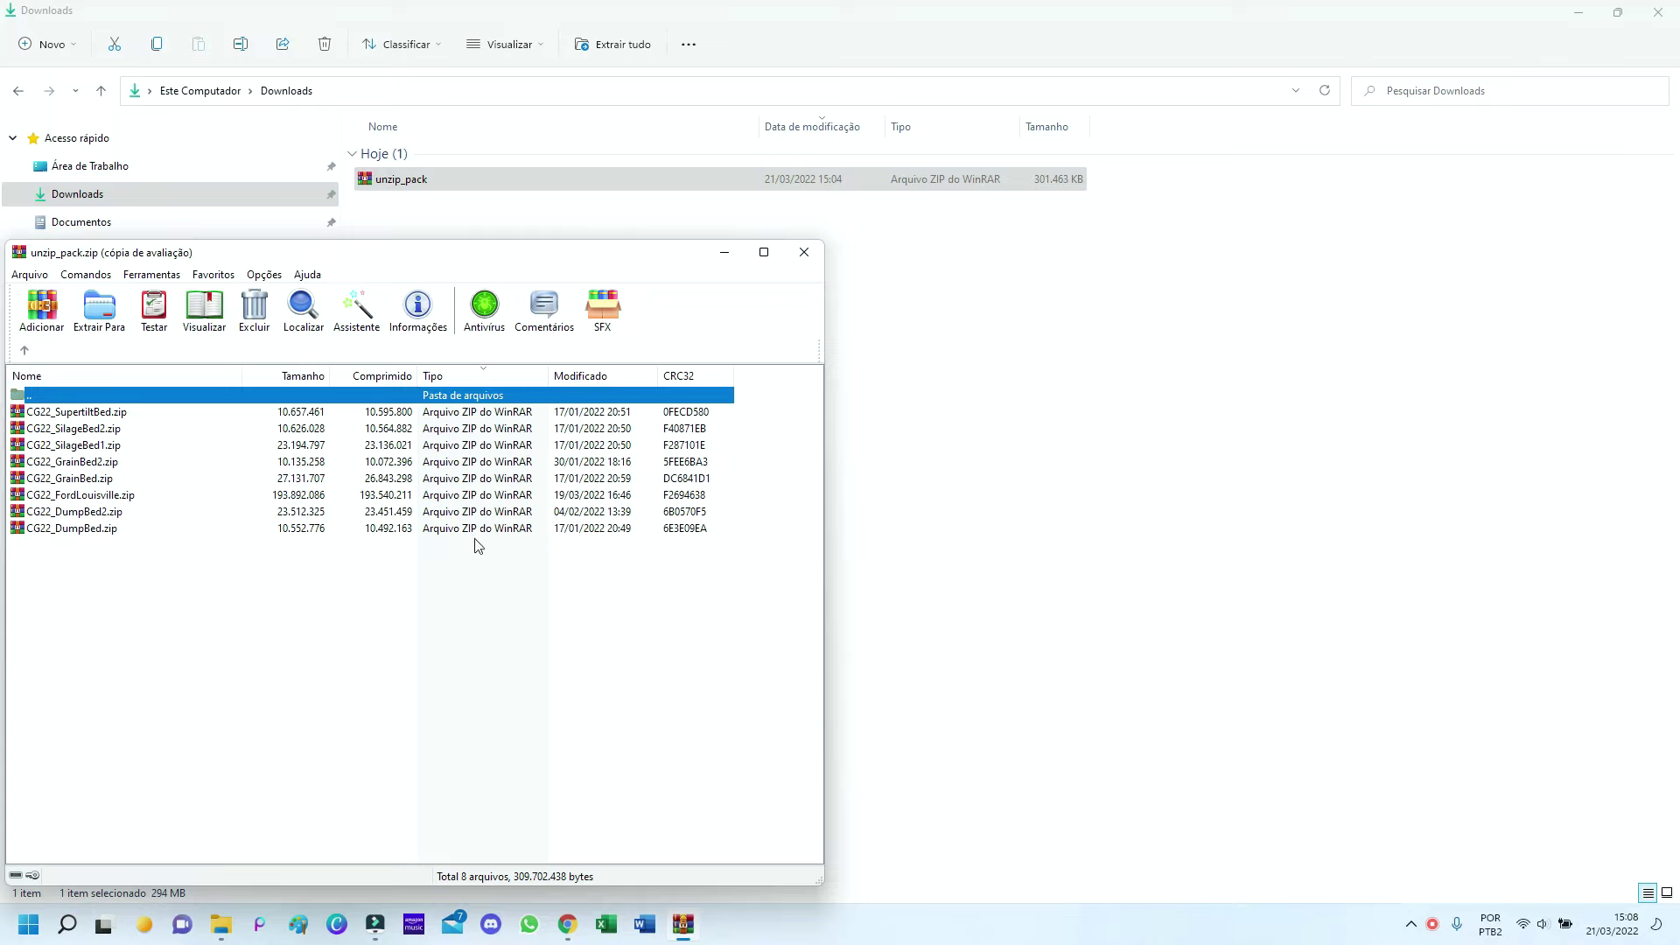
Inspect the files inside CG22_SupertiltBed.zip, dismissing the licence notice, and close the archive.
double_click(87, 414)
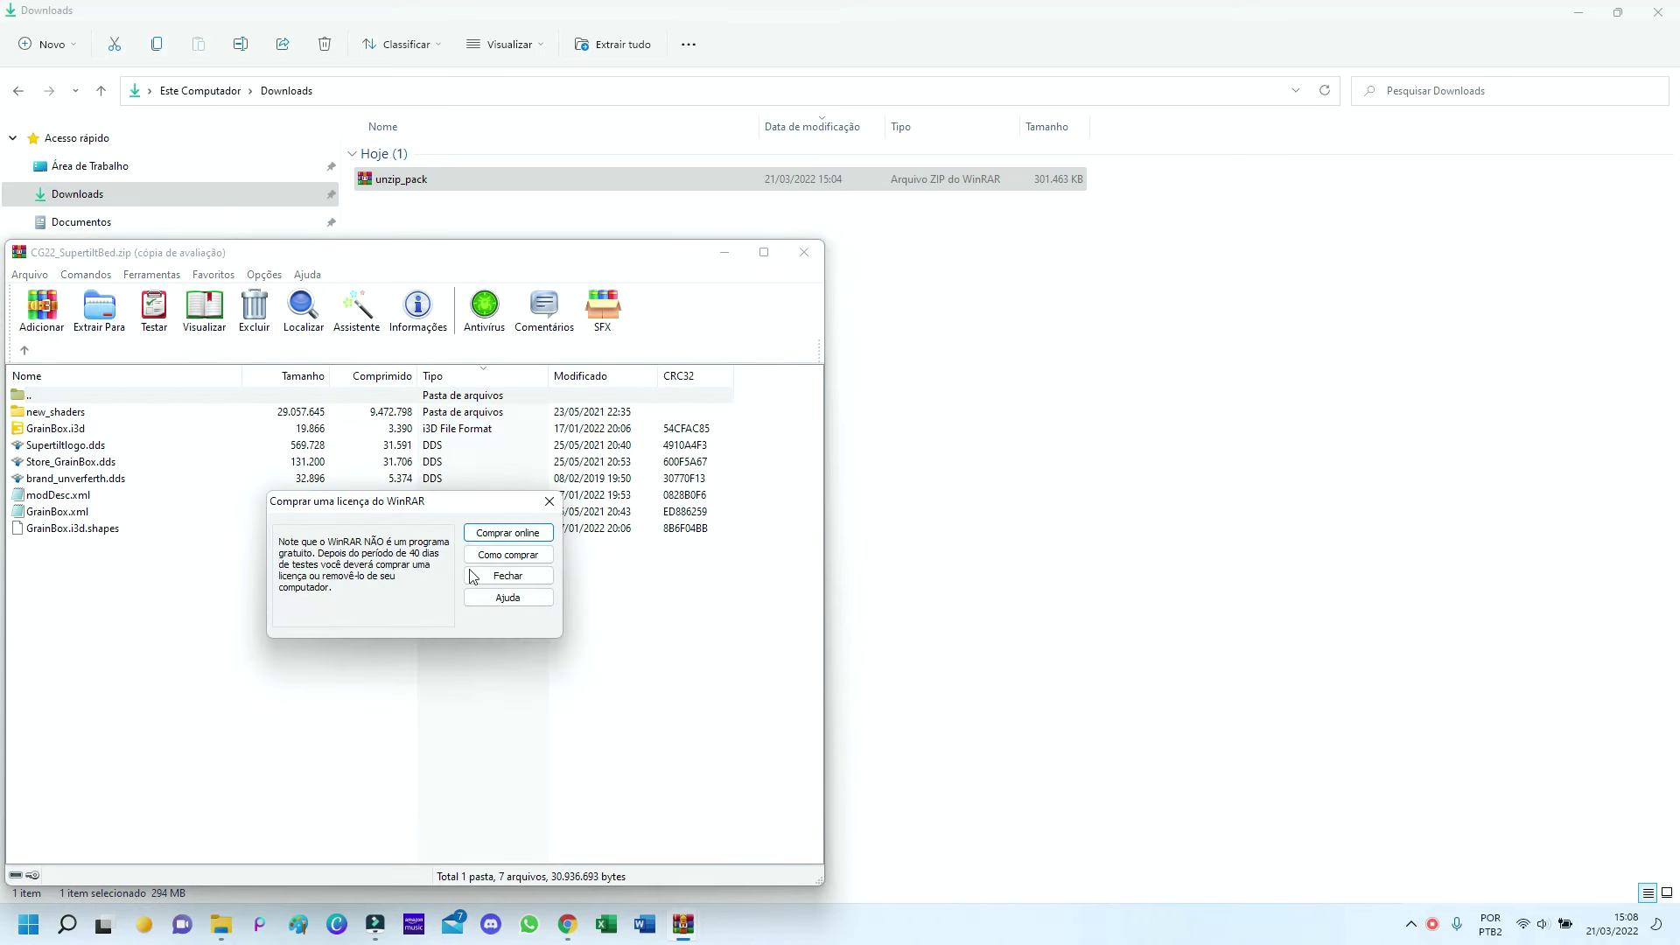
click(506, 581)
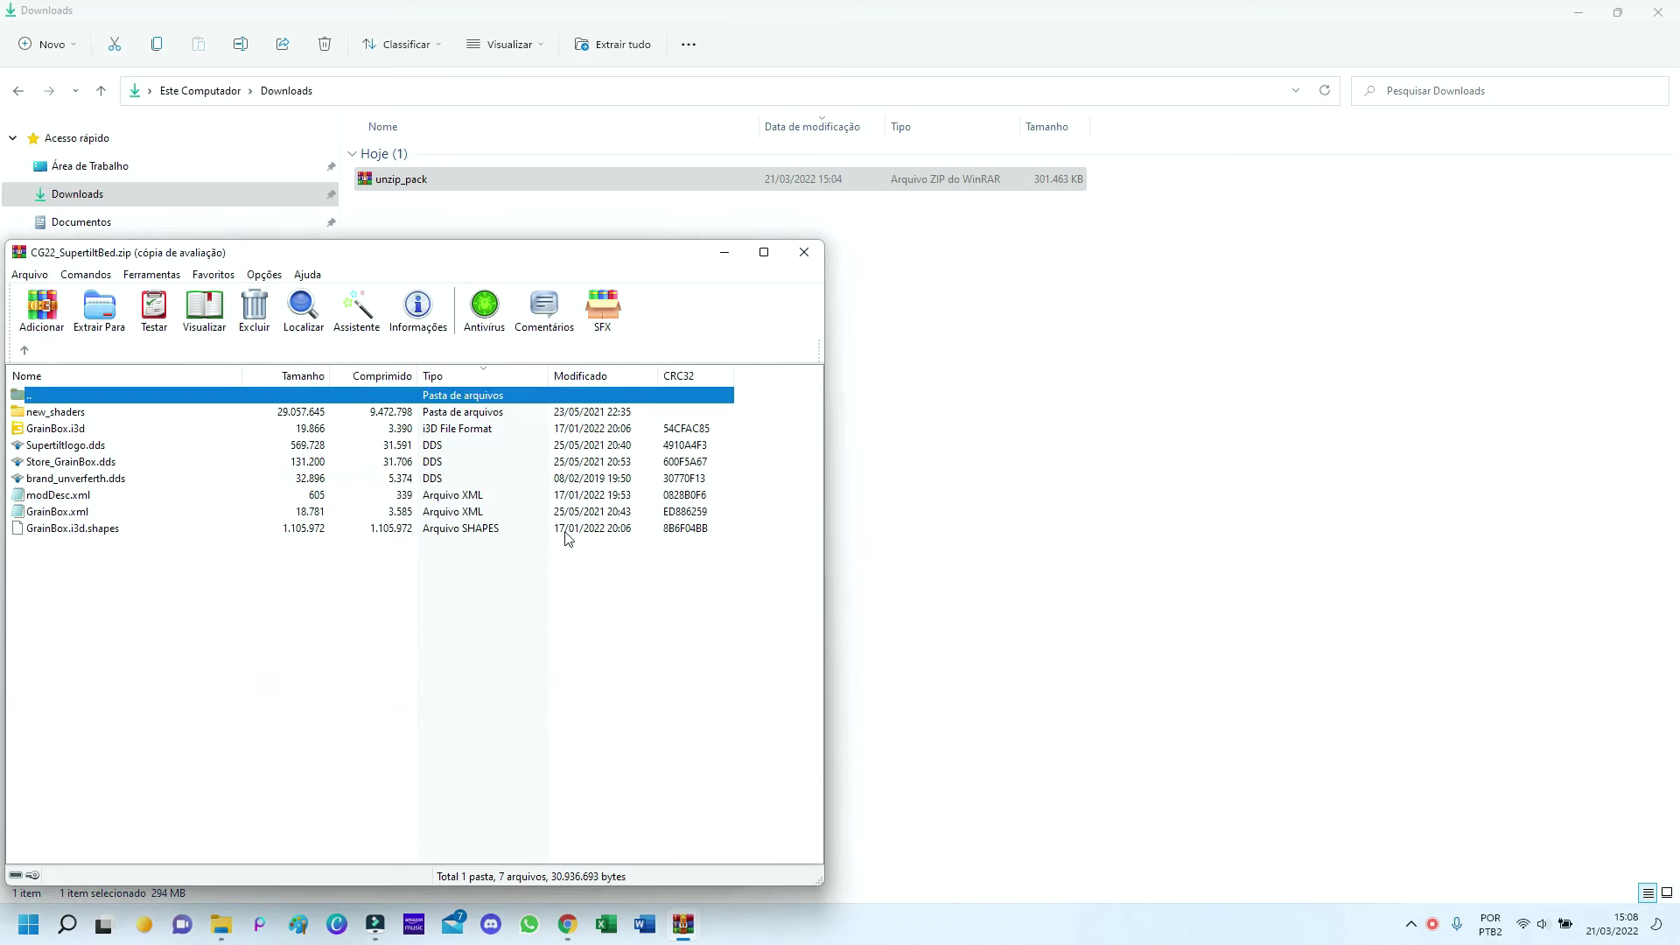
click(806, 254)
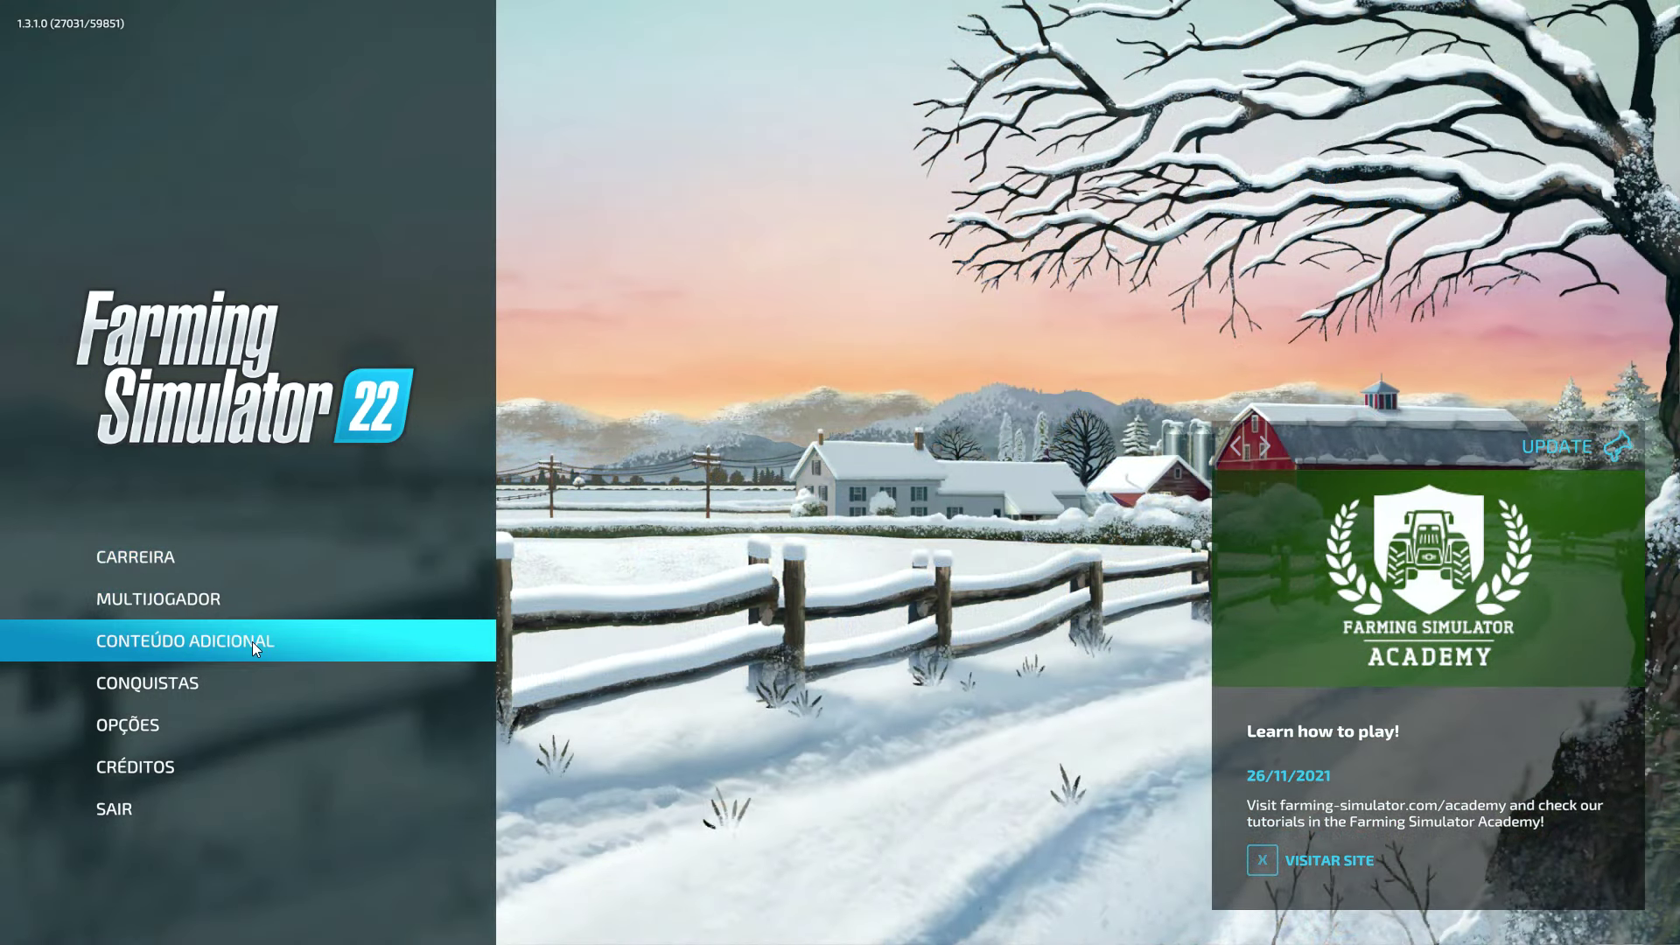
In Farming Simulator 22, browse the ModHub categories under additional content and return to the main menu.
click(252, 642)
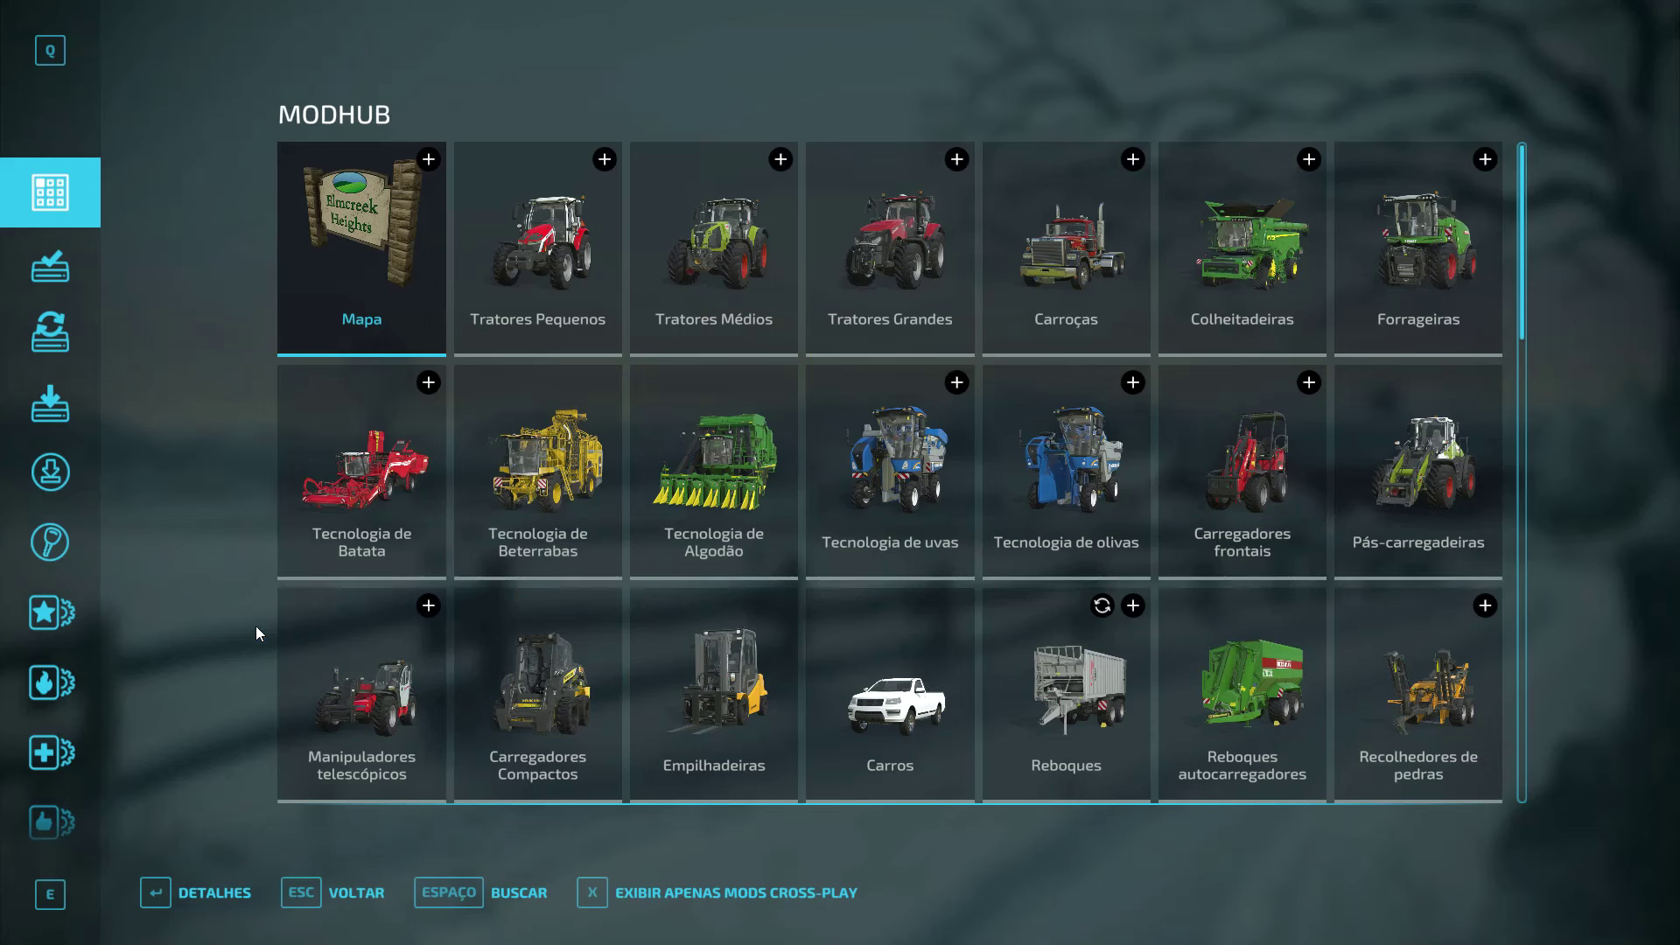
click(320, 900)
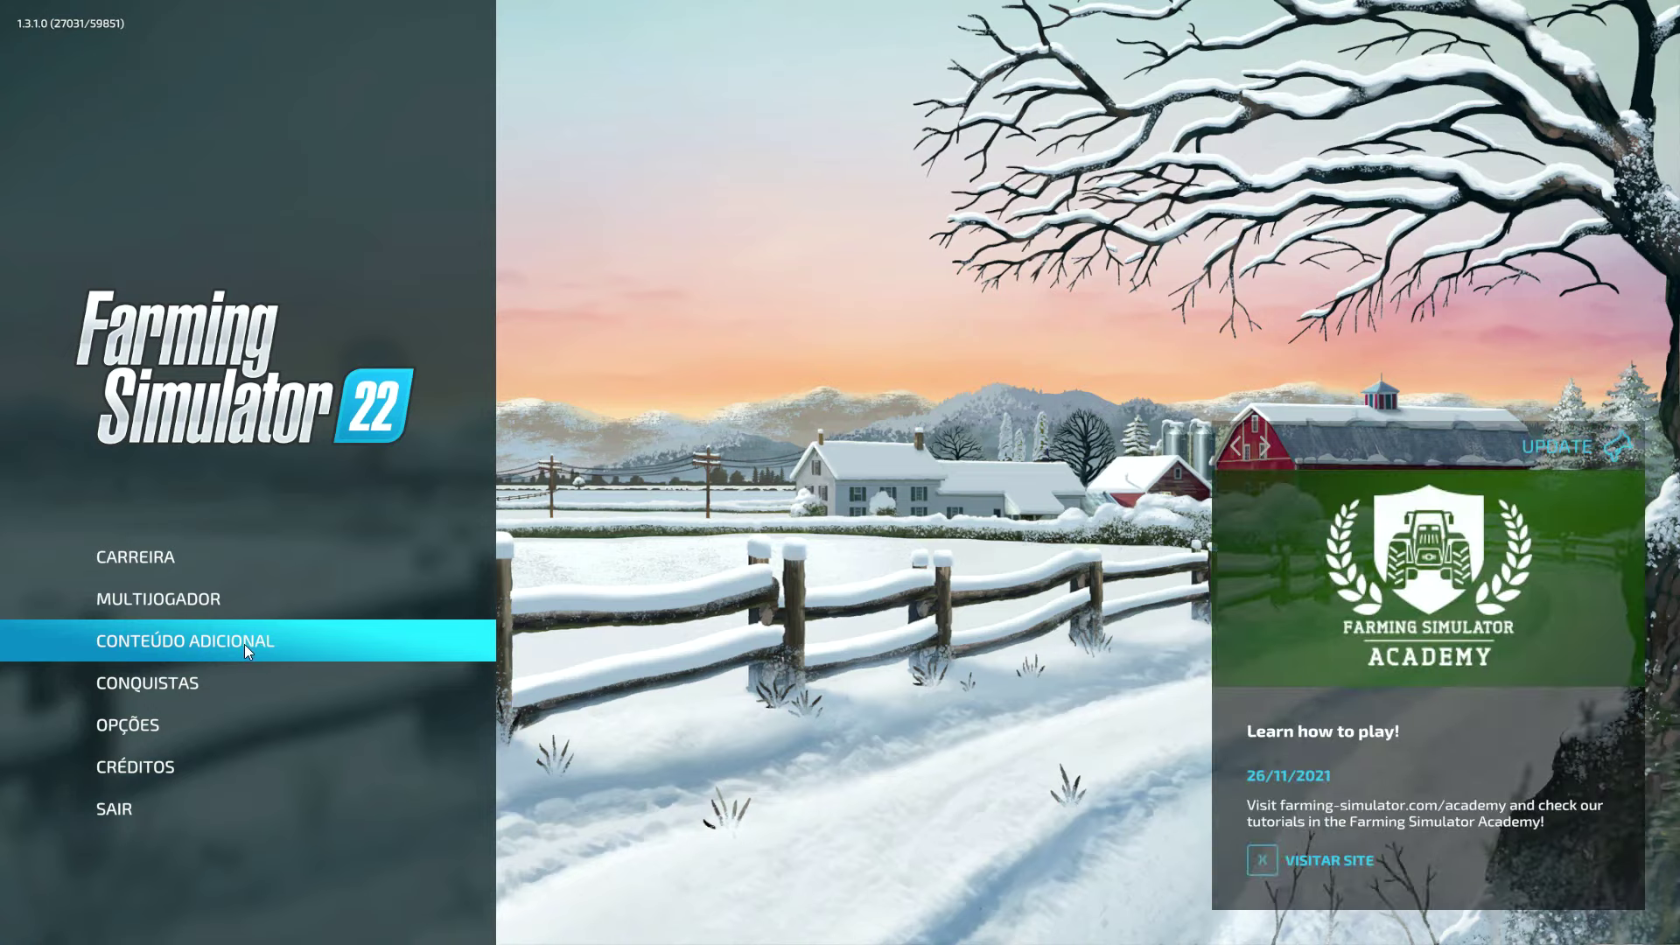
click(245, 644)
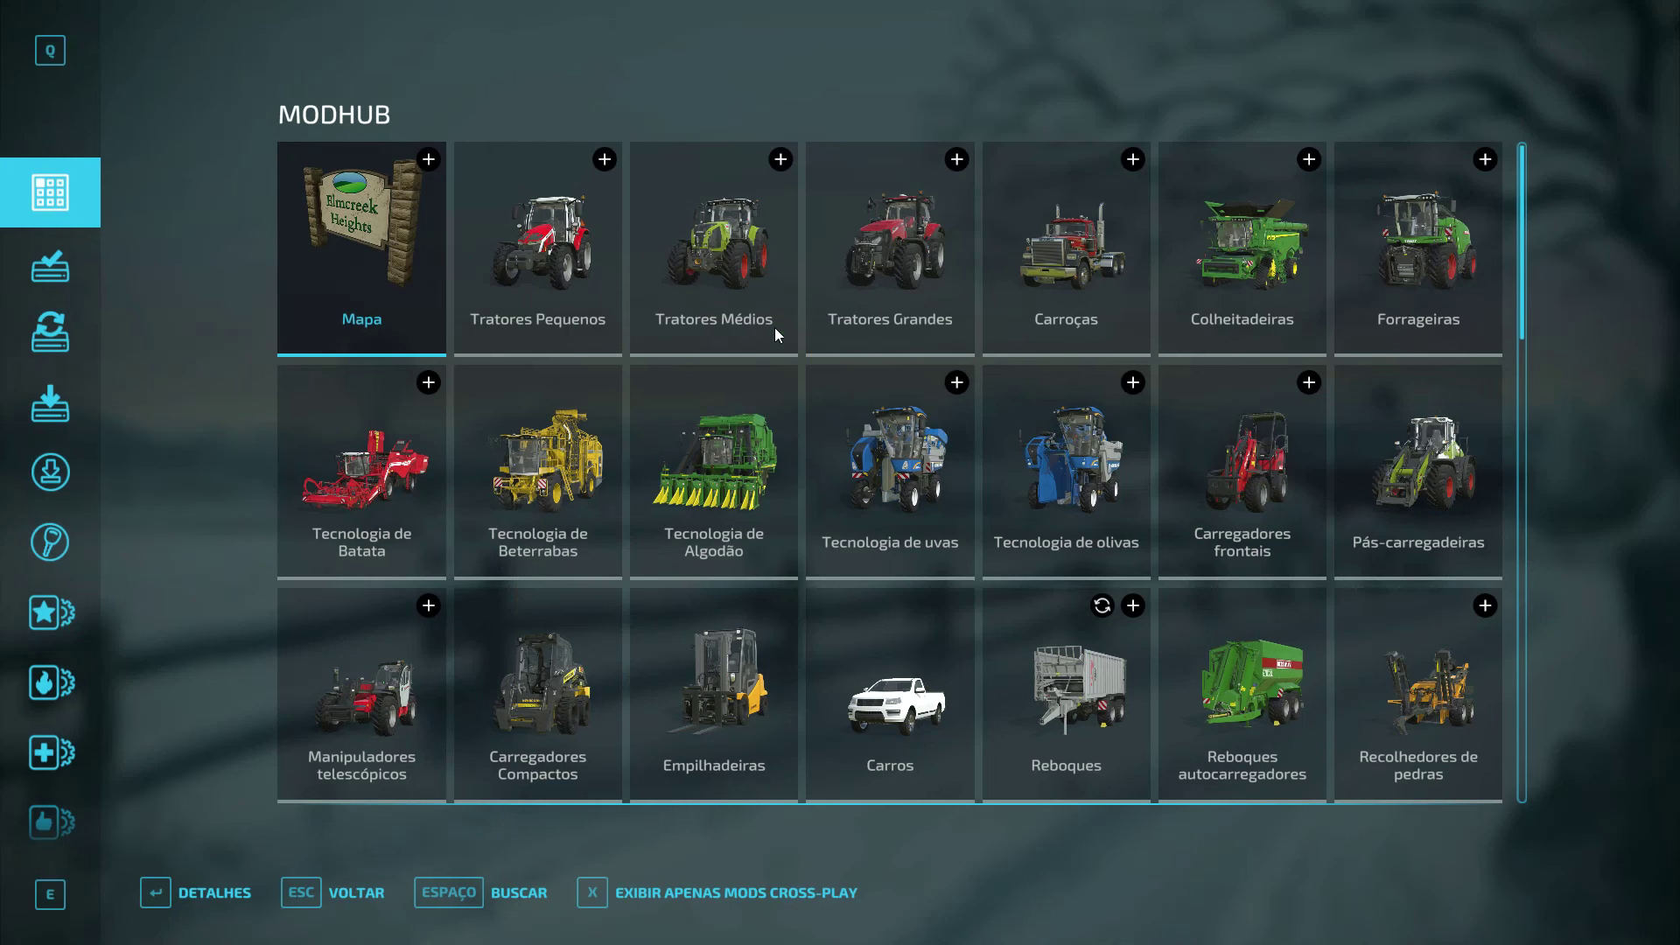
scroll(774, 525, down, 10)
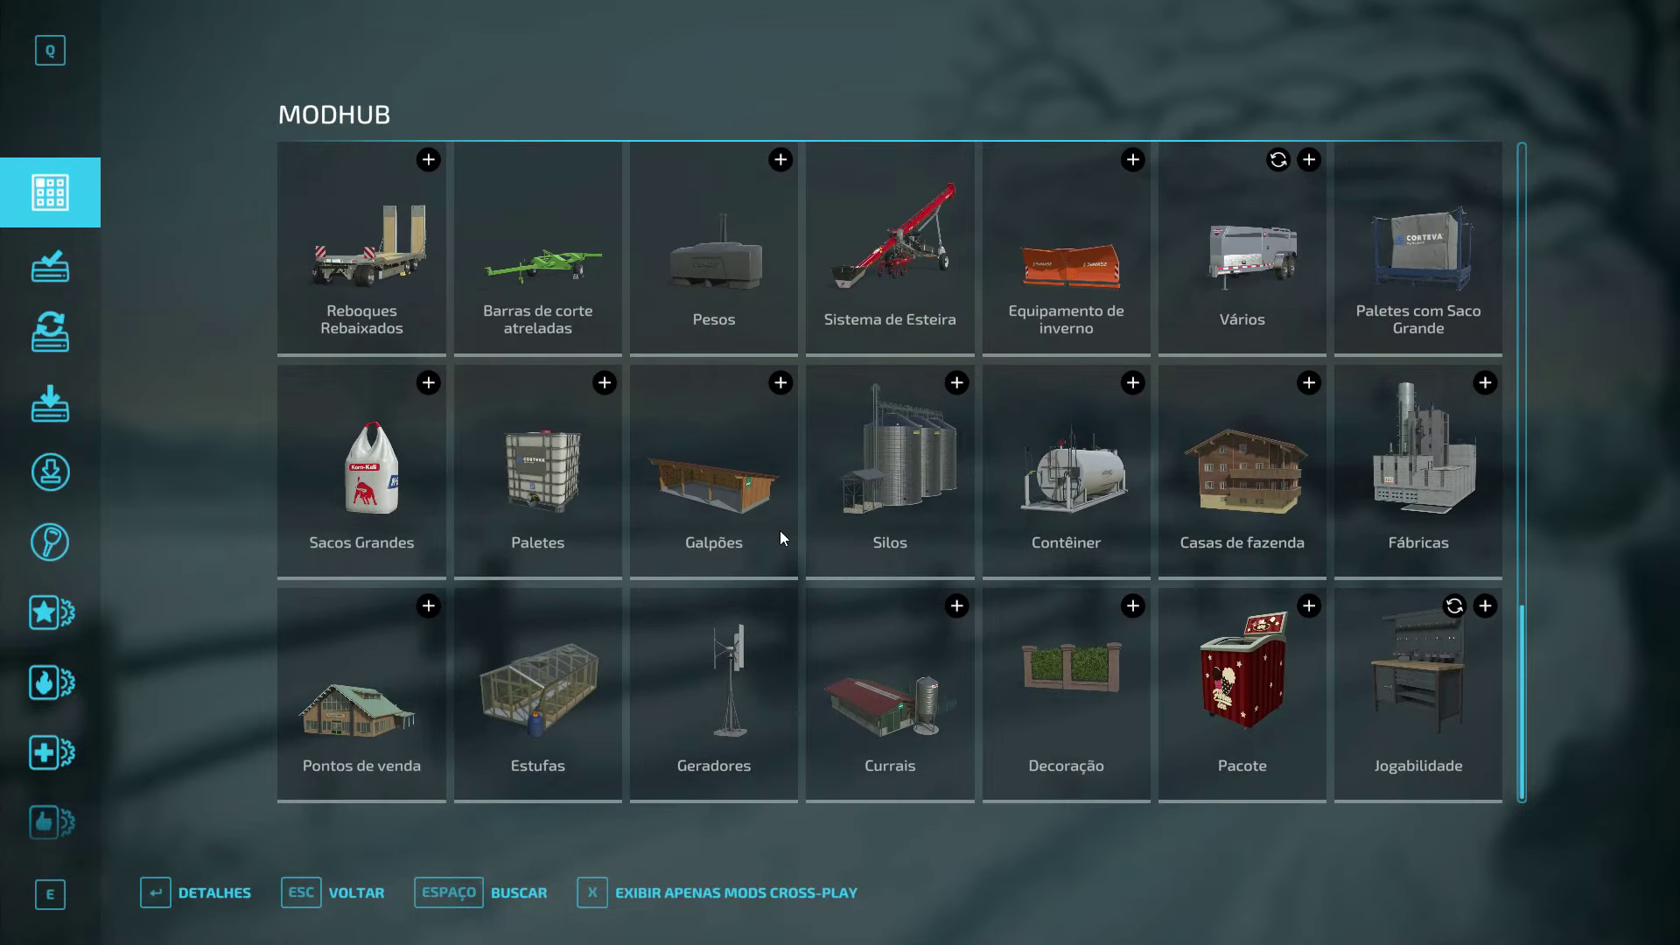
scroll(816, 558, up, 10)
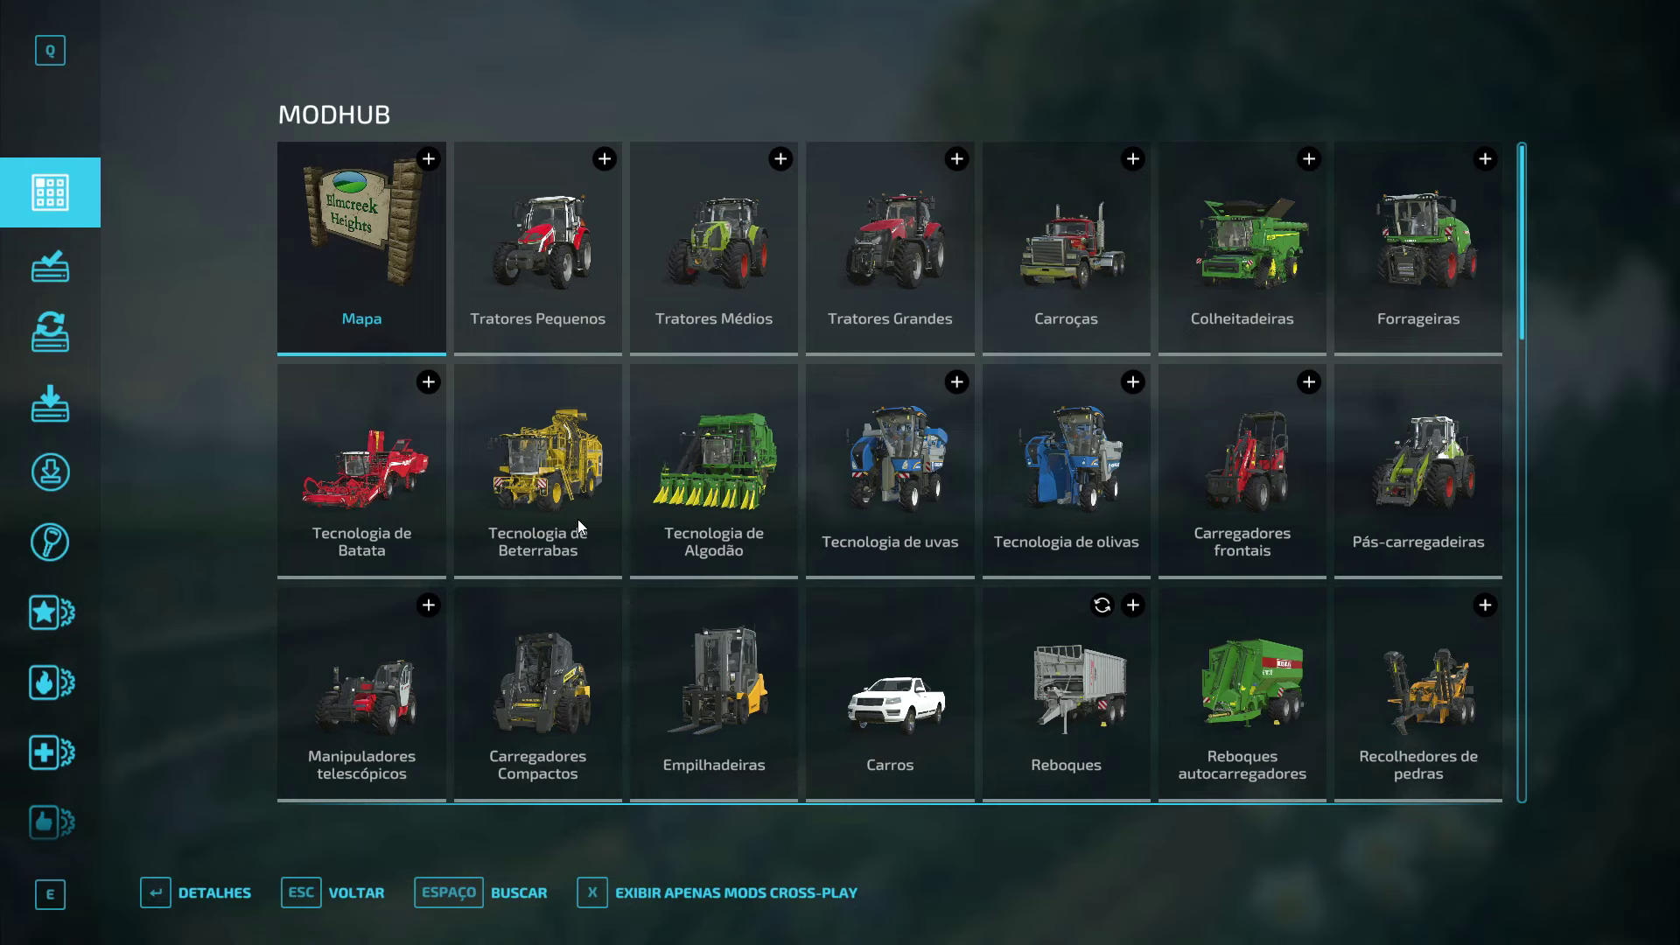
click(333, 890)
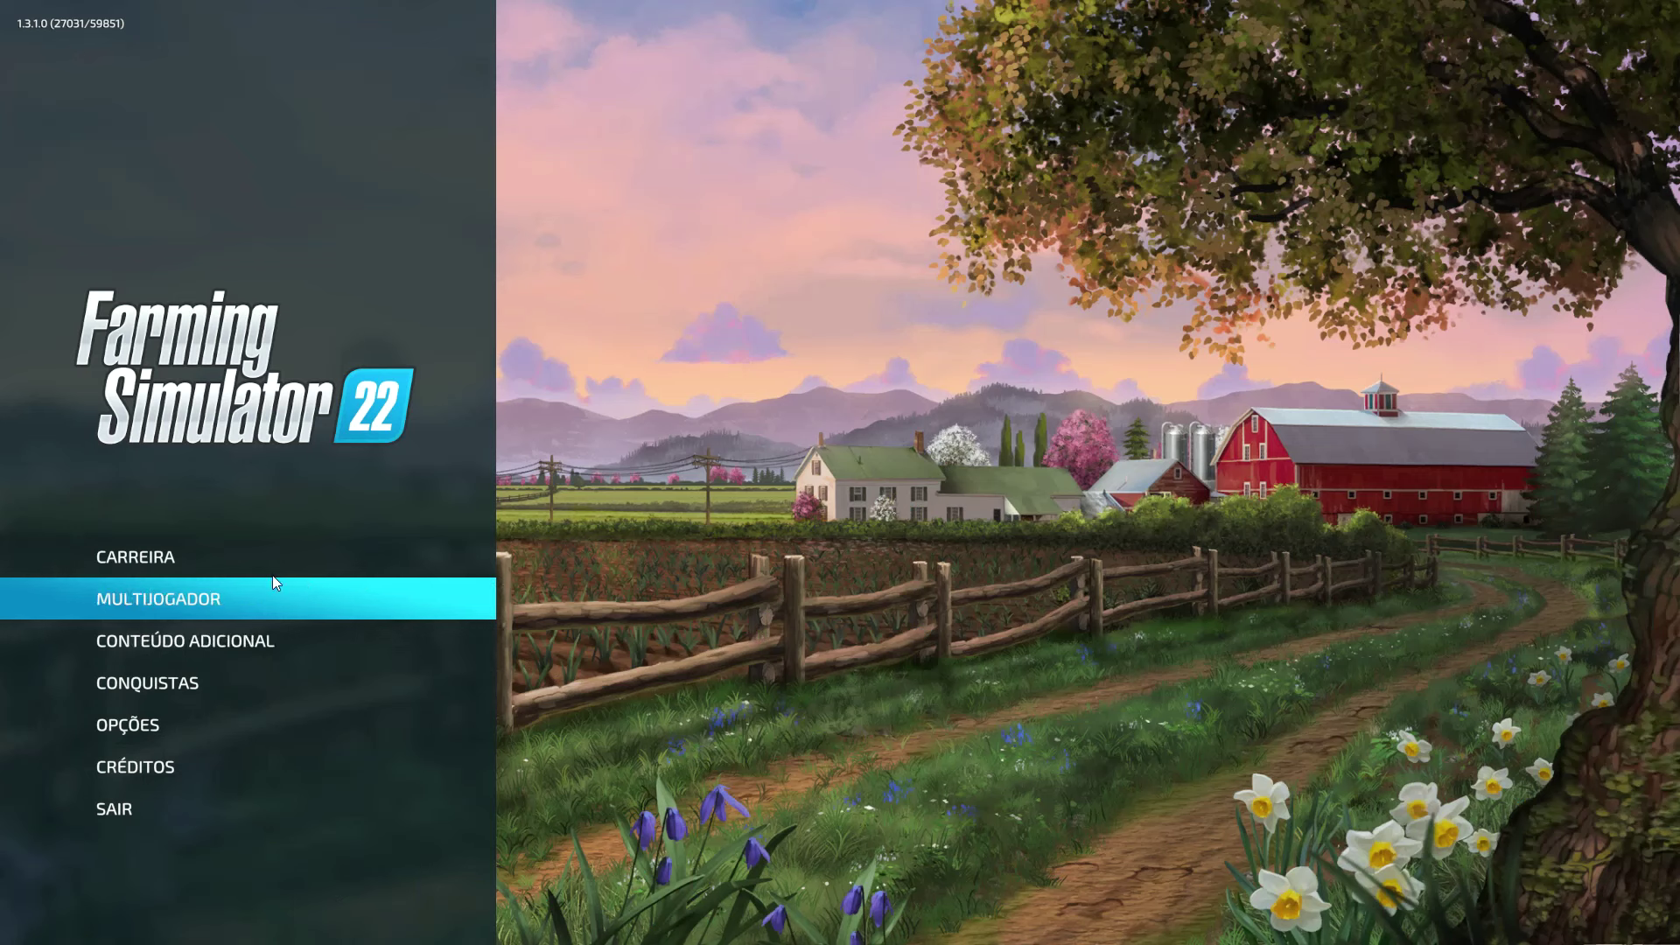
Open the mod selection for the career savegame Jogo salvo 1 and look through the installed mods down to the Joskin Modulo 2.
click(165, 559)
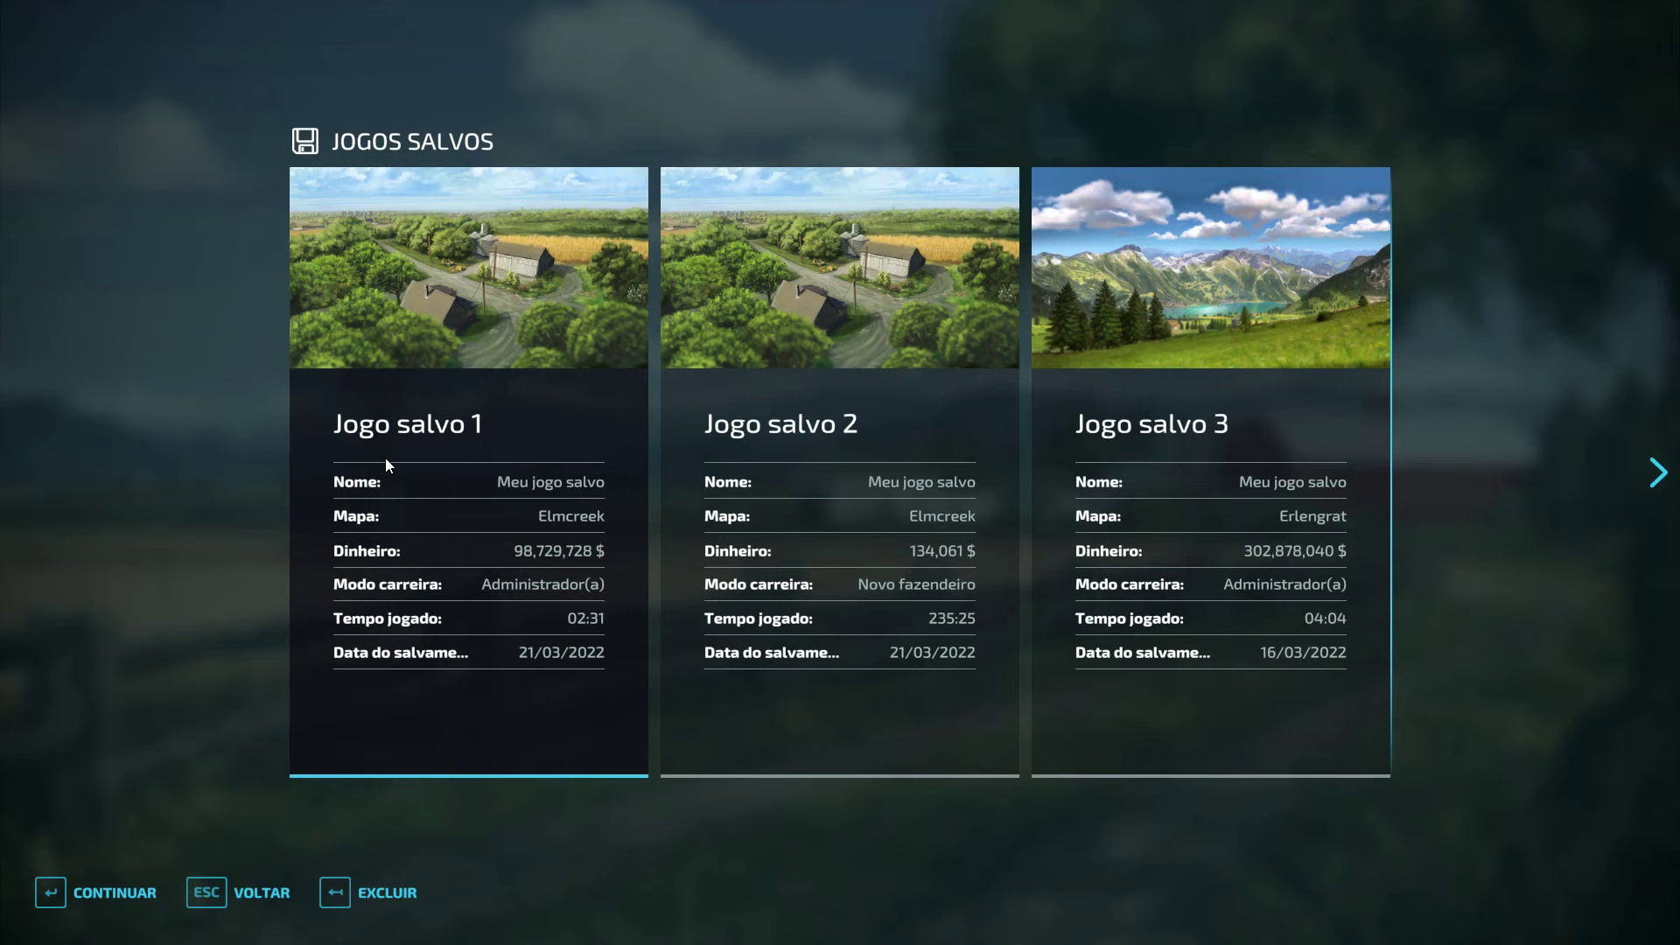
click(427, 546)
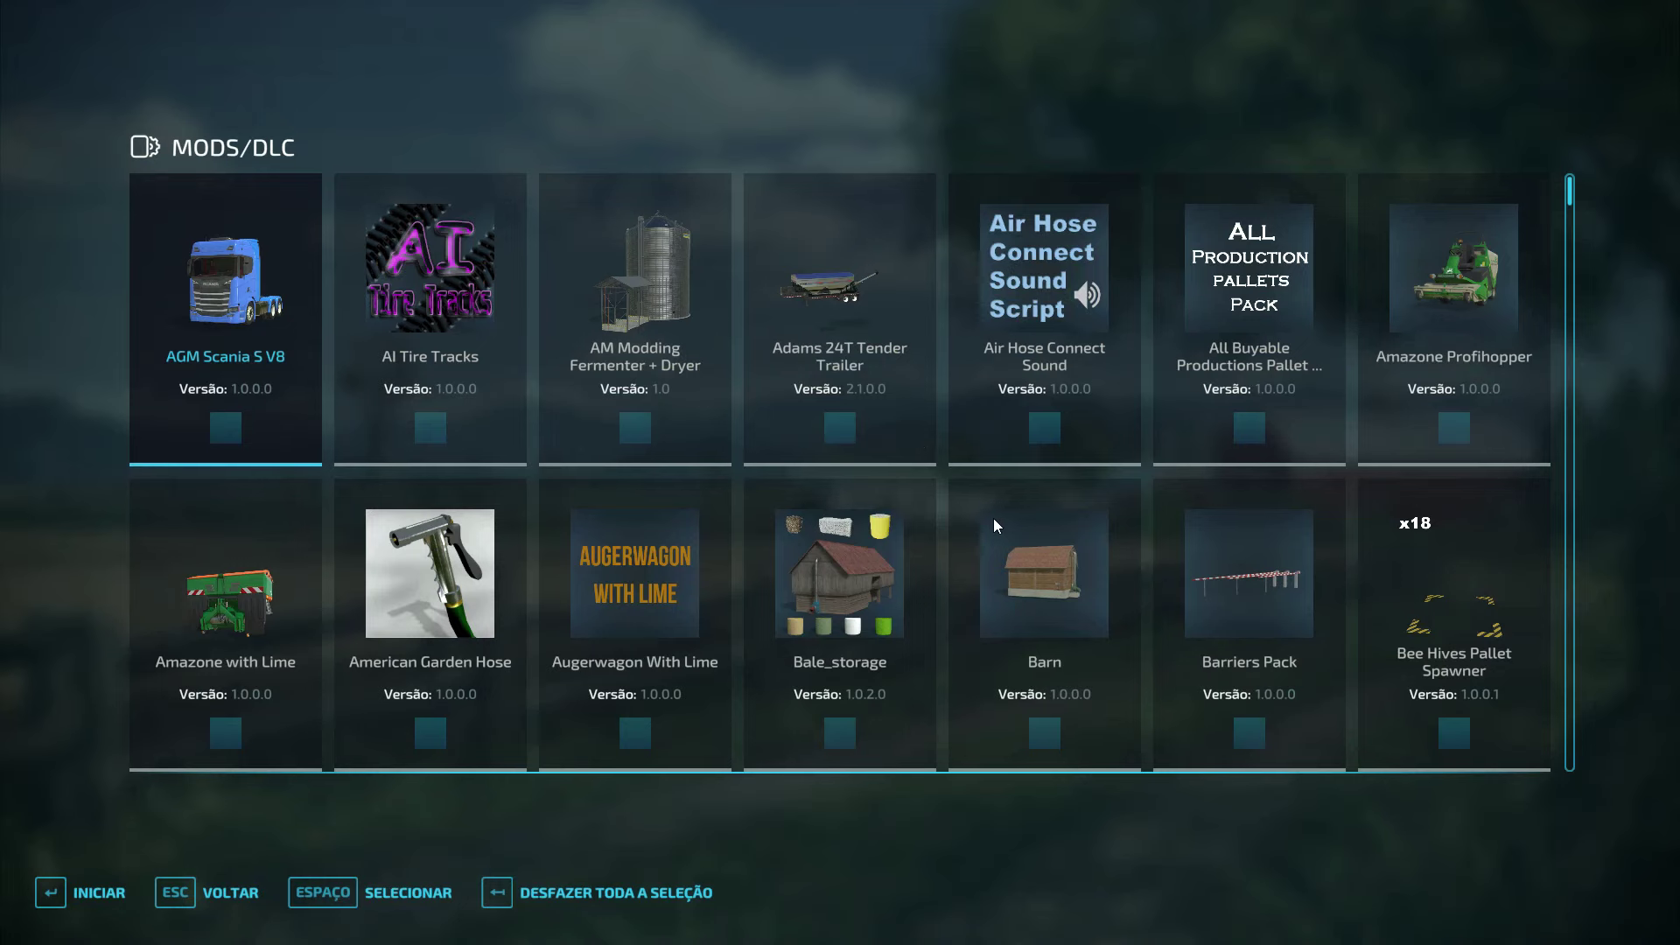
scroll(994, 518, down, 5)
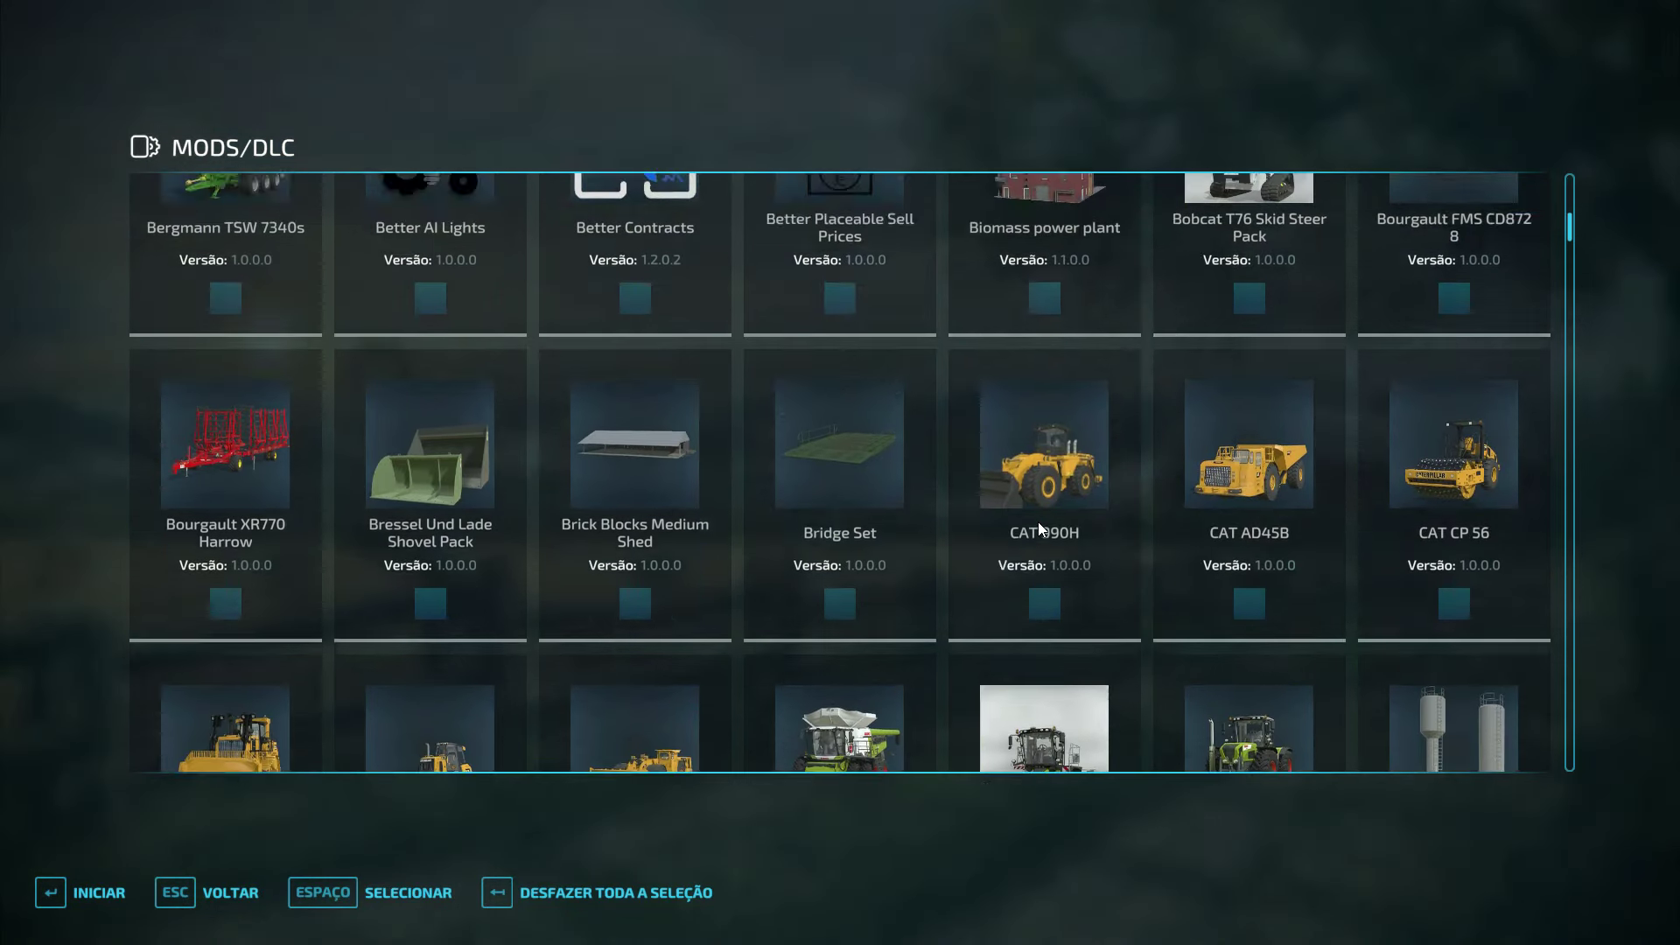
scroll(1046, 503, up, 1)
scroll(1190, 487, down, 2)
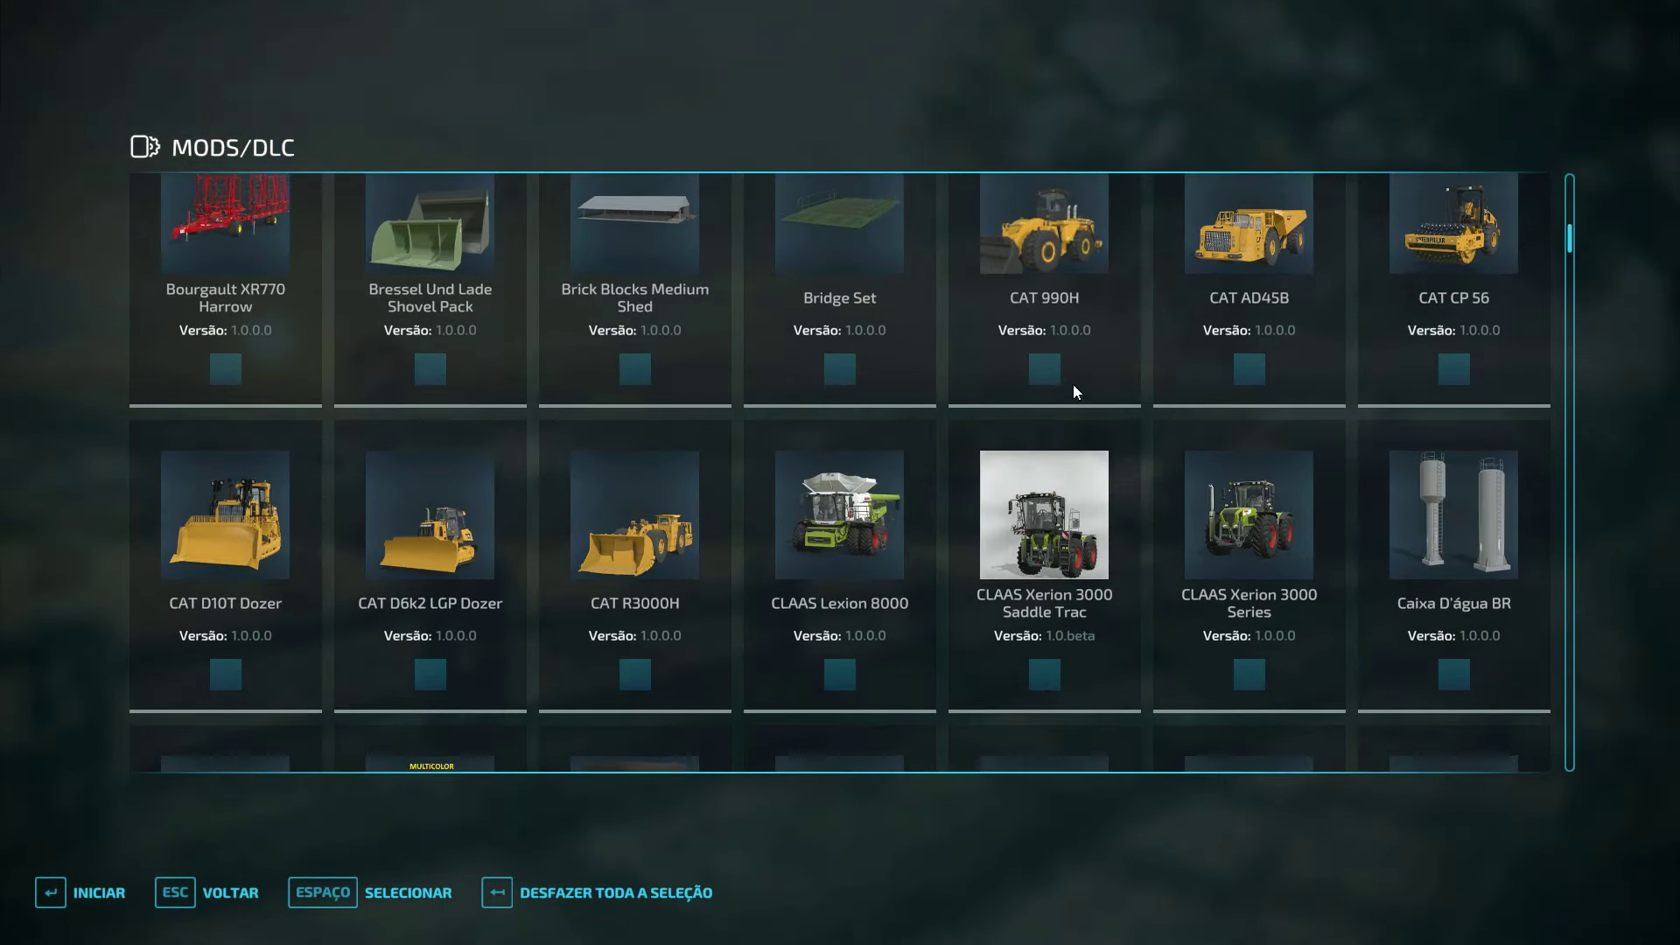
scroll(1062, 358, up, 1)
click(1059, 406)
click(1059, 406)
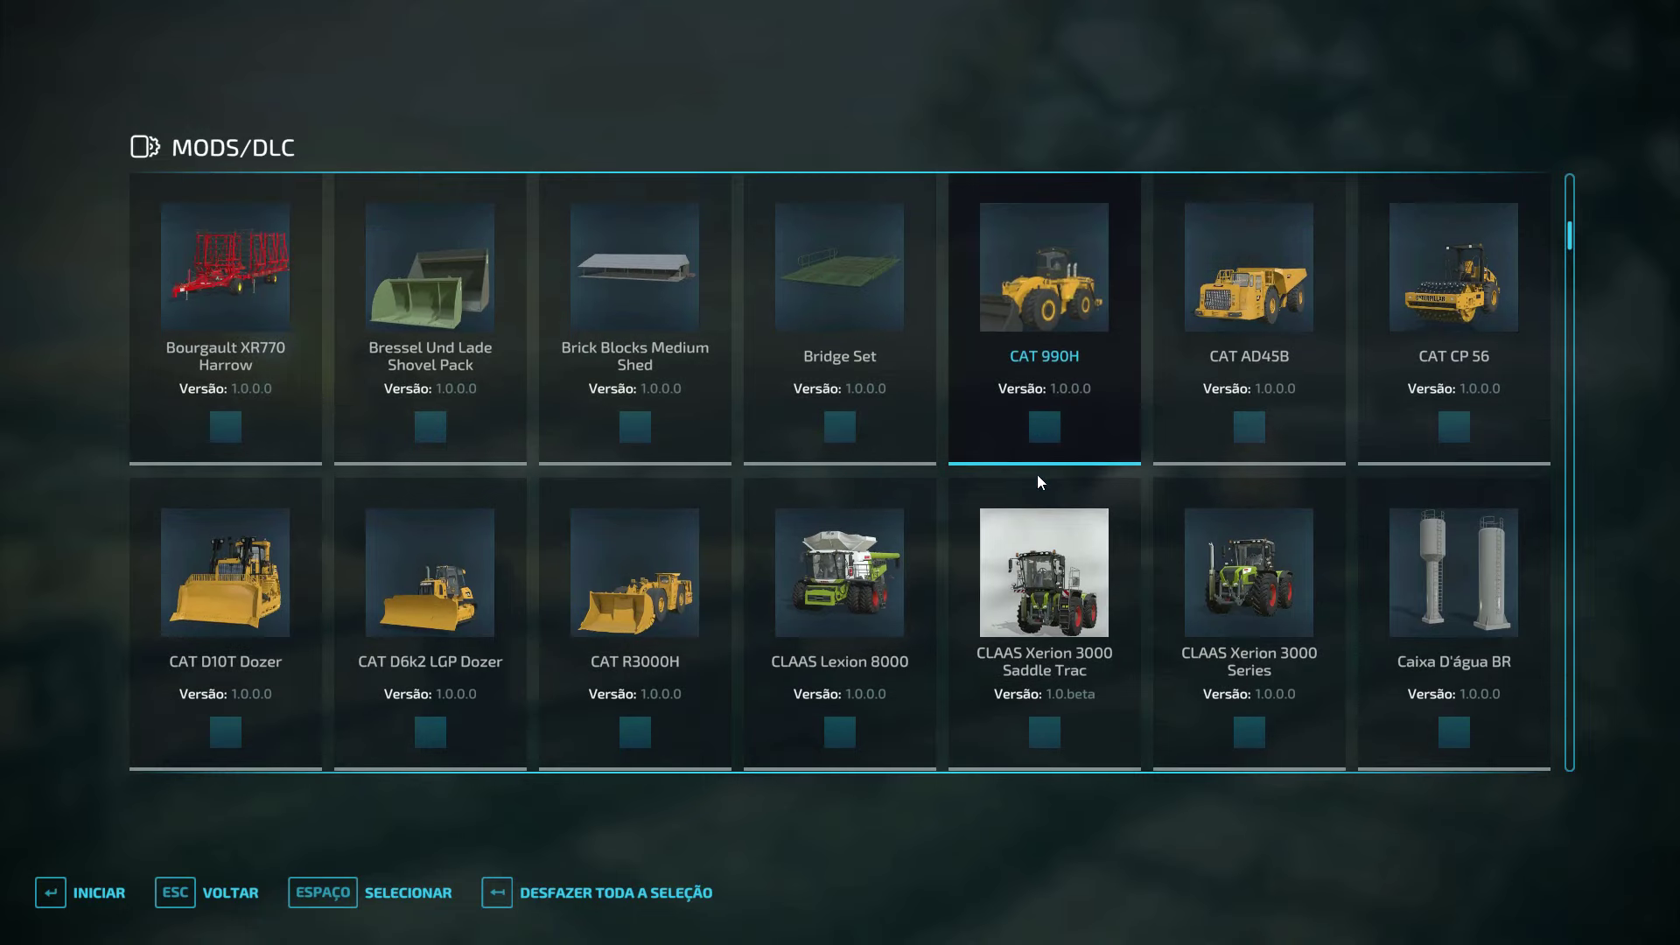
scroll(1036, 438, down, 7)
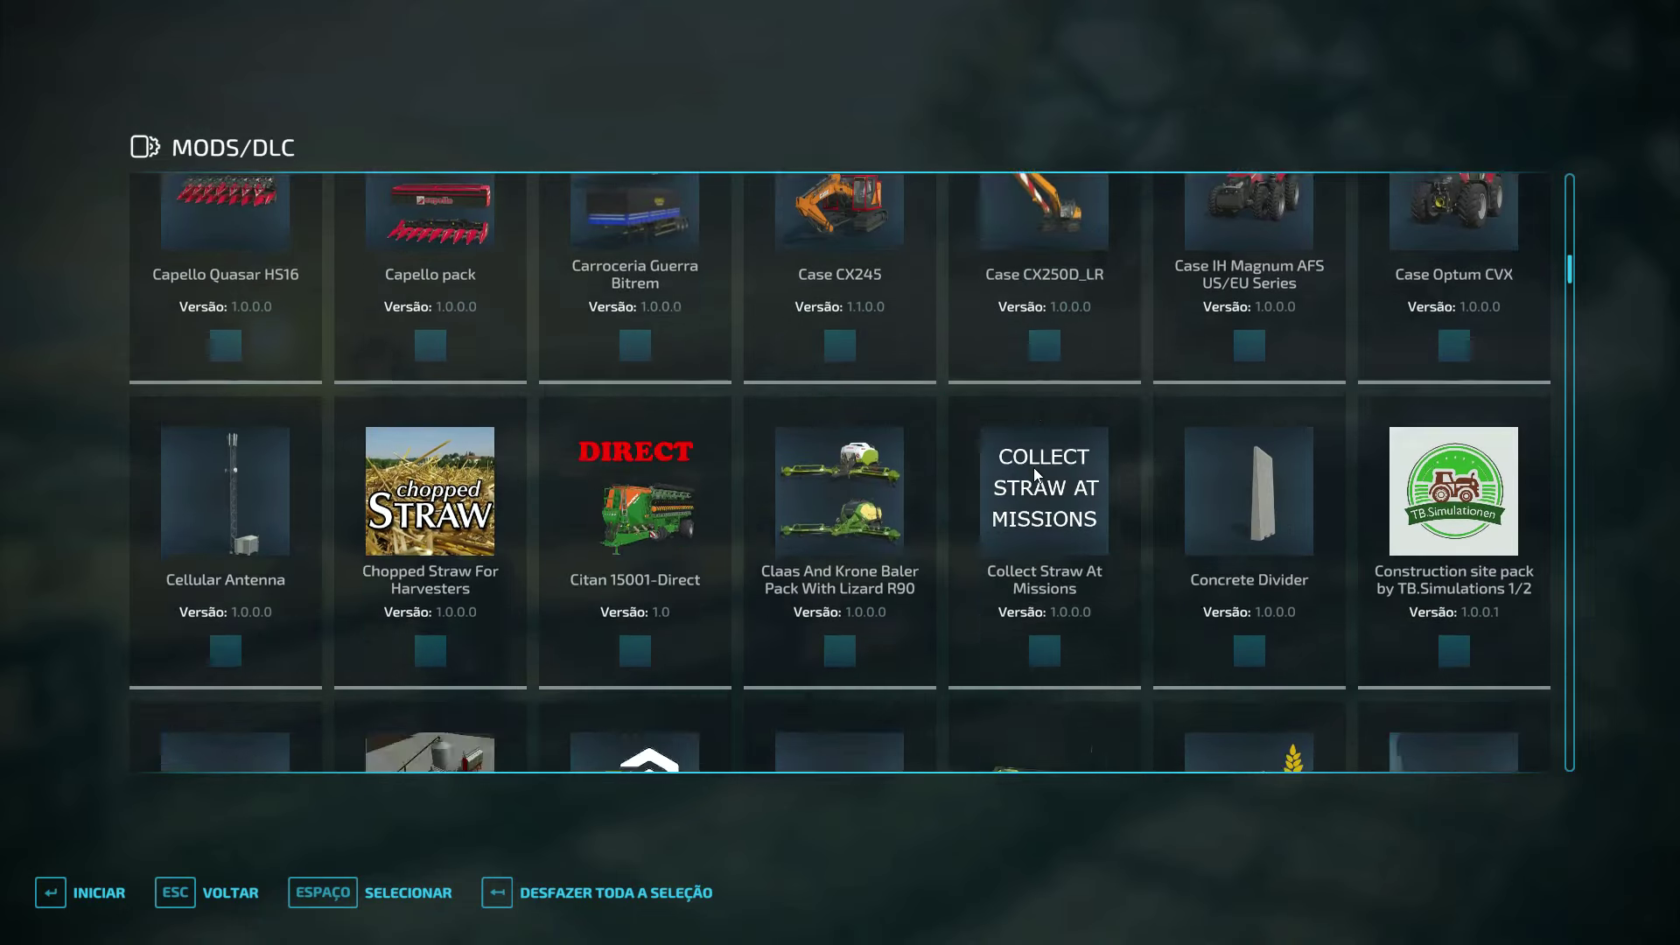
scroll(1033, 467, down, 10)
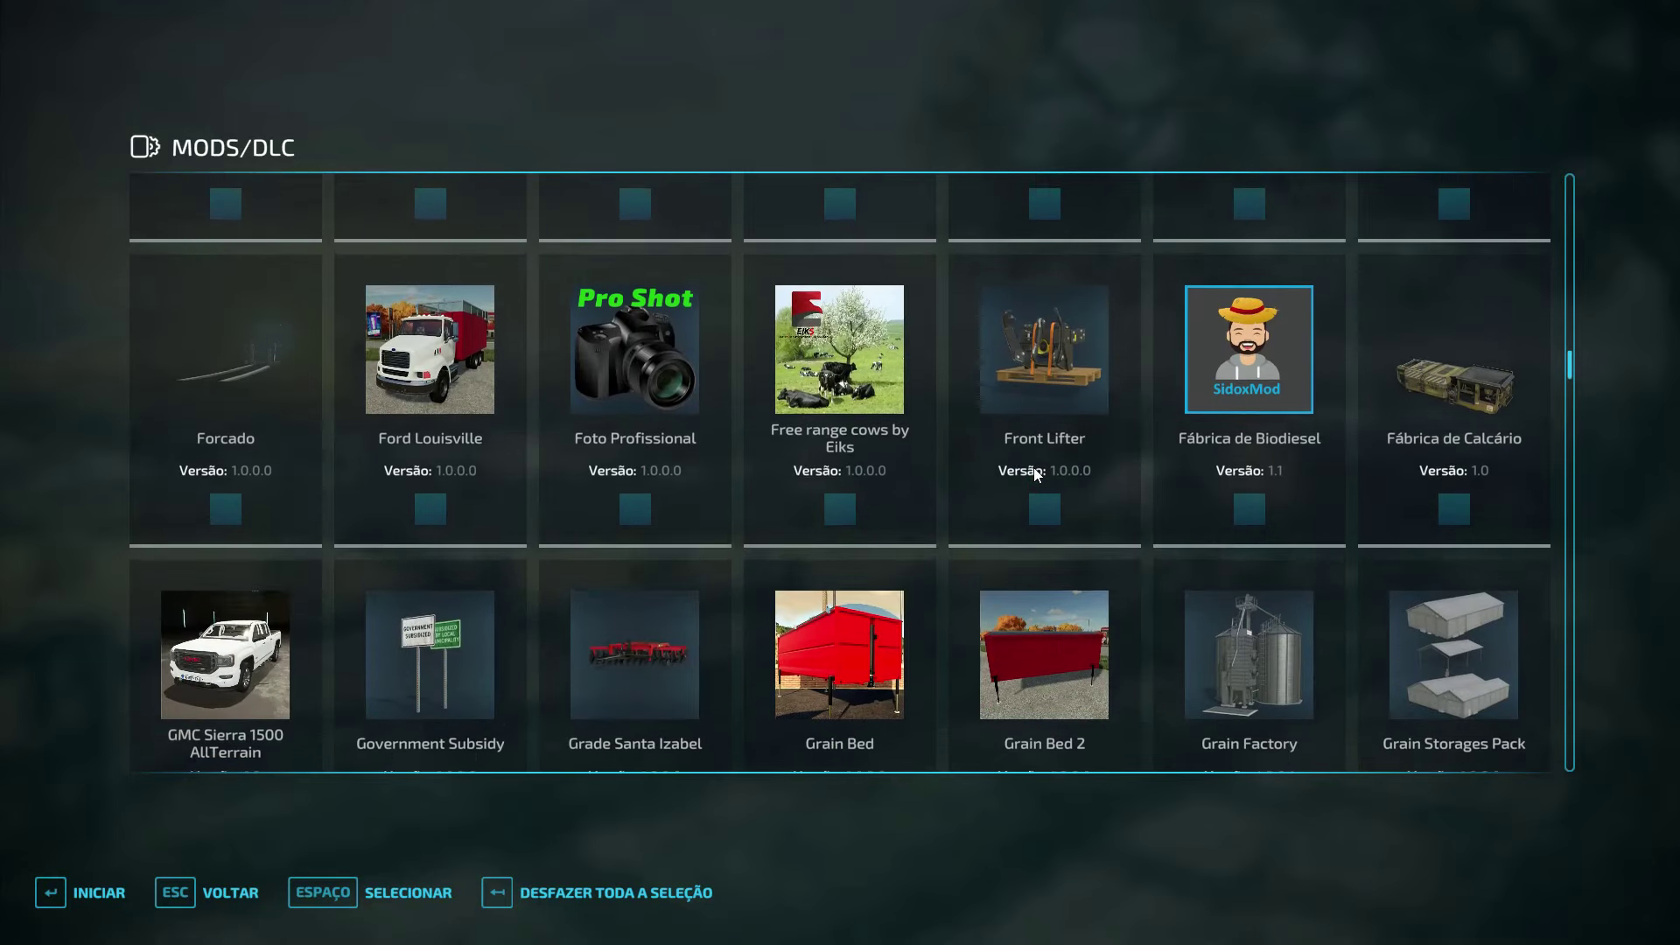
scroll(1033, 467, down, 3)
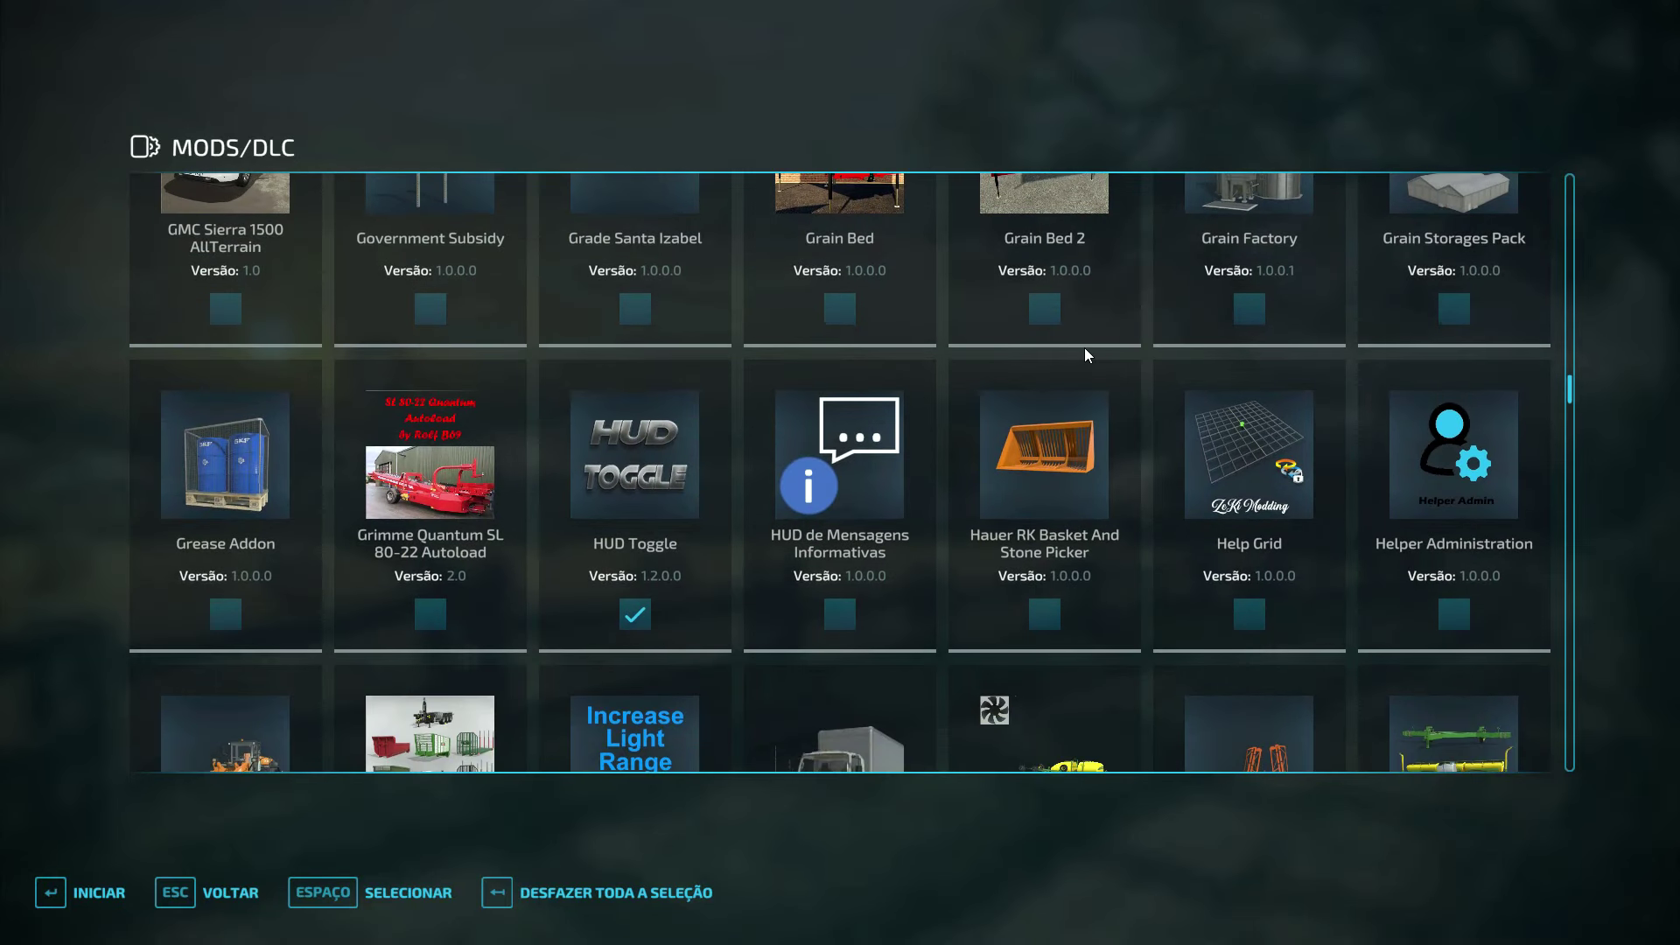
scroll(1084, 348, up, 1)
scroll(928, 437, down, 1)
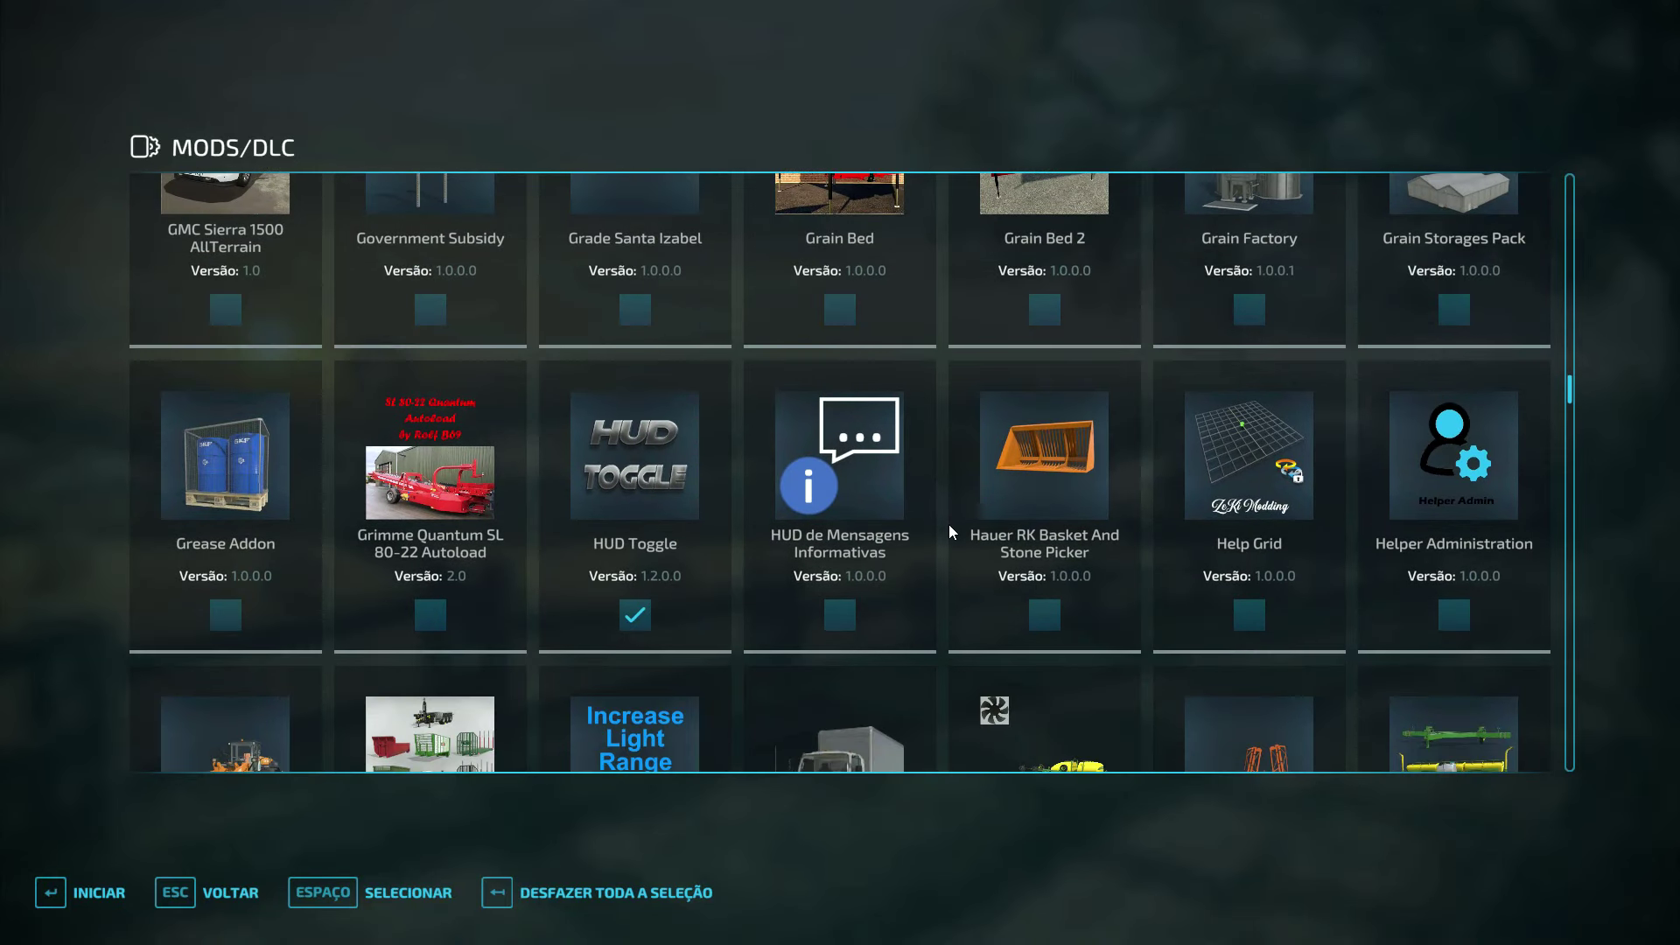
scroll(948, 525, down, 3)
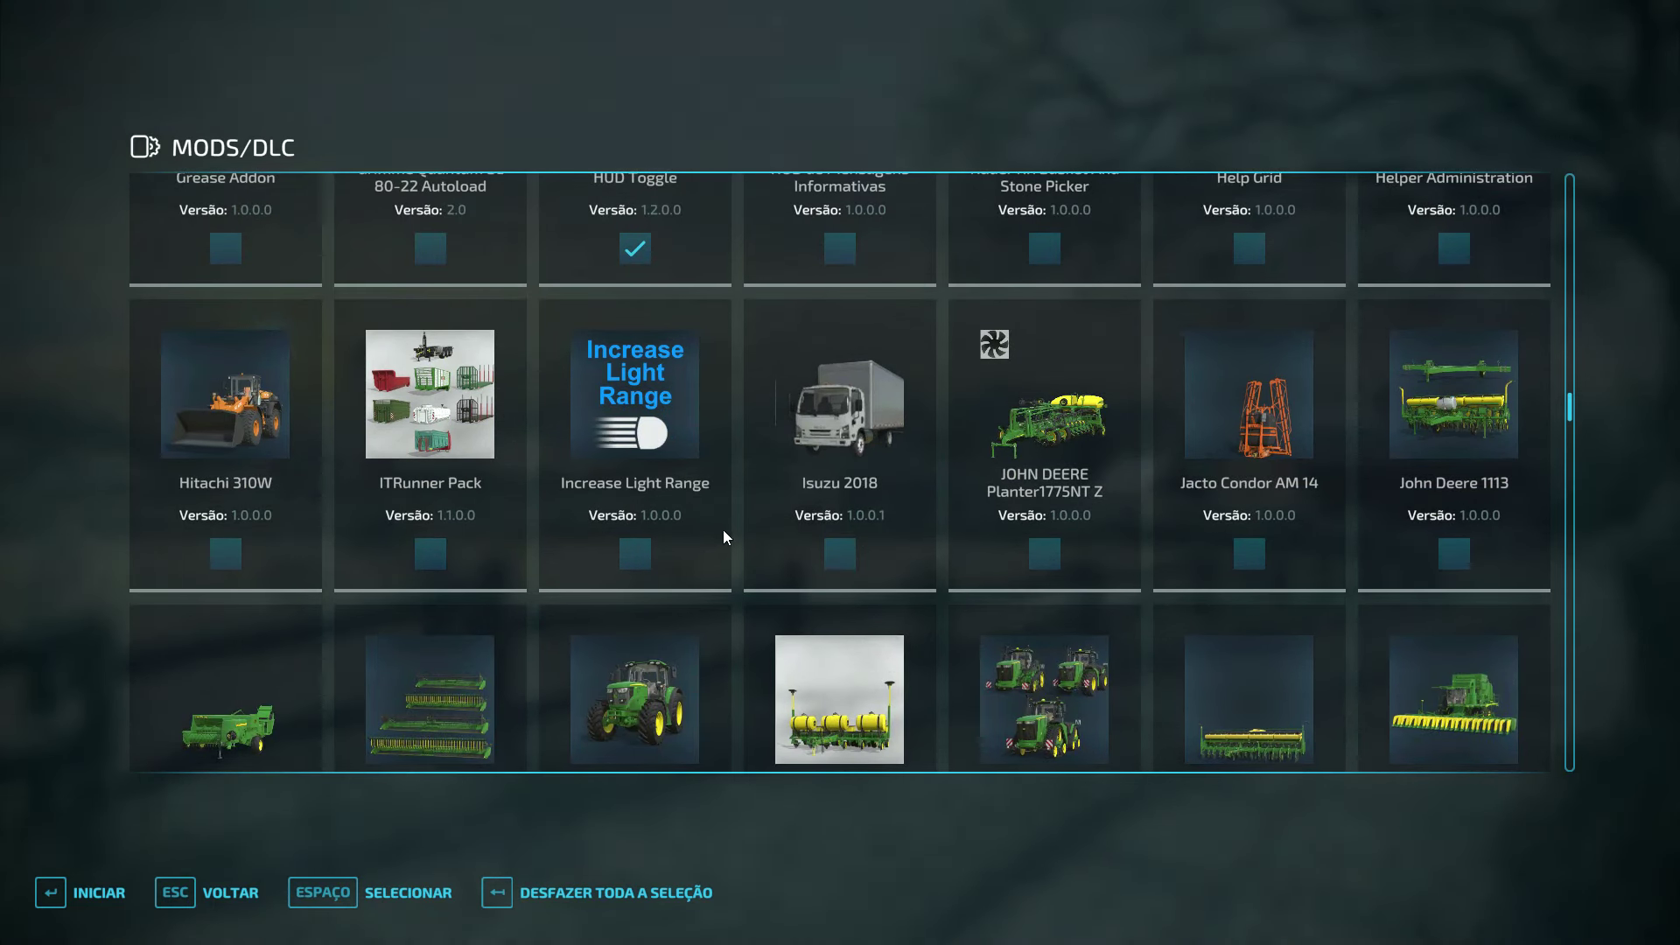
scroll(696, 584, down, 2)
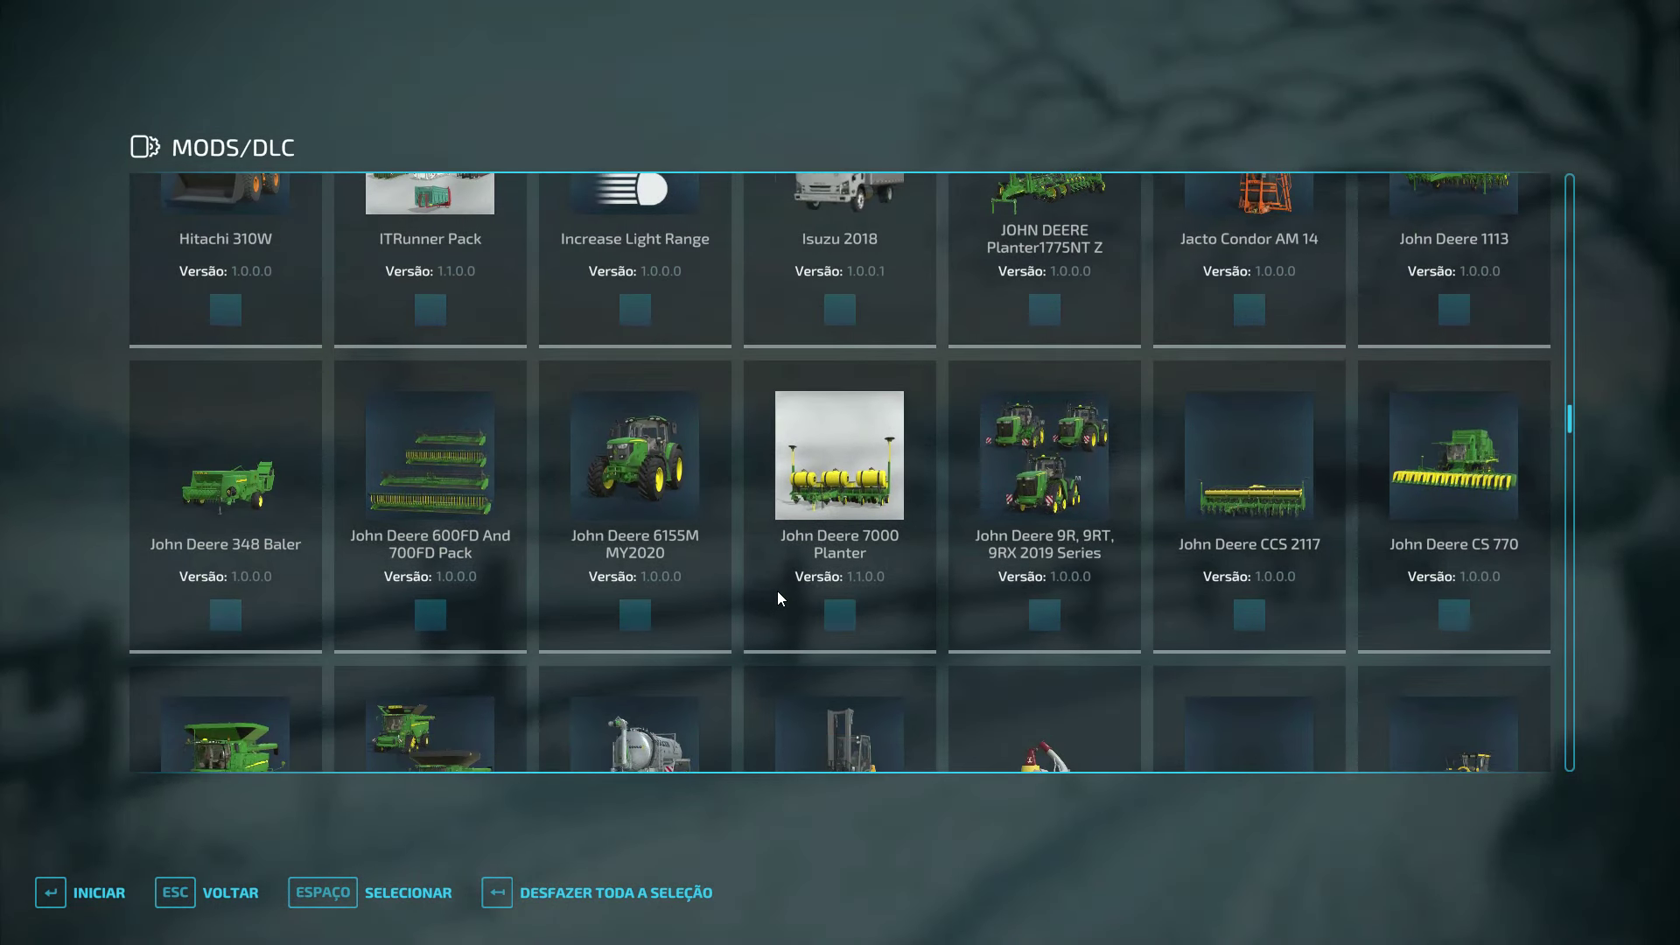
scroll(777, 595, down, 2)
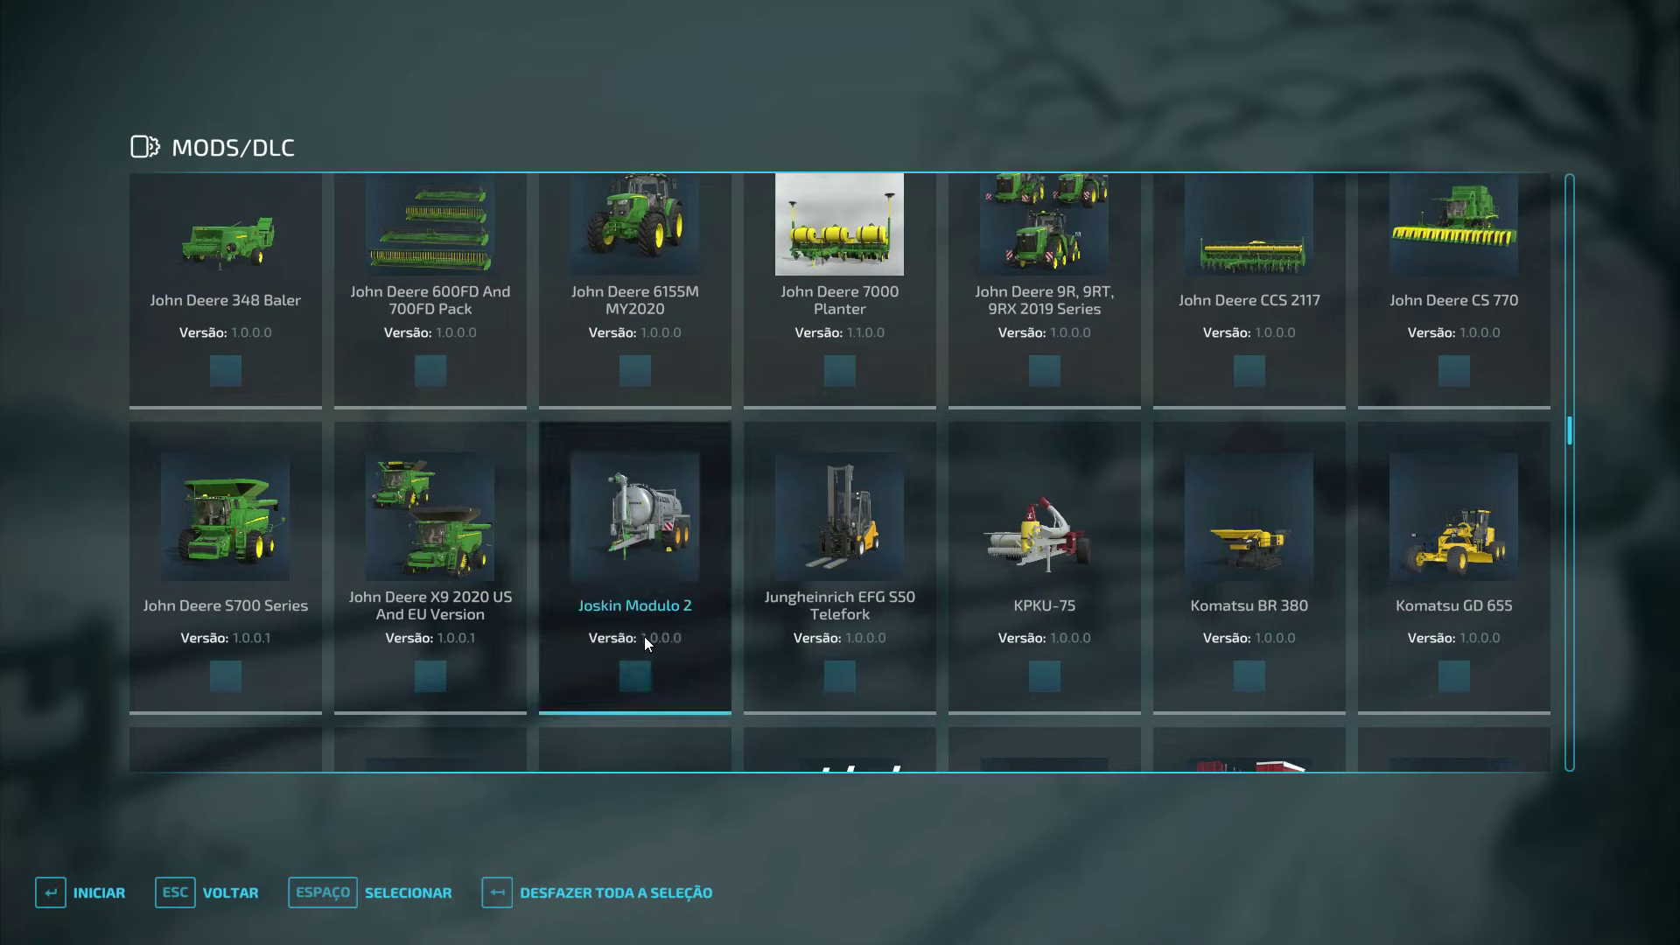
Try selecting and deselecting the Joskin Modulo 2 mod, and return to the saved games list.
click(644, 637)
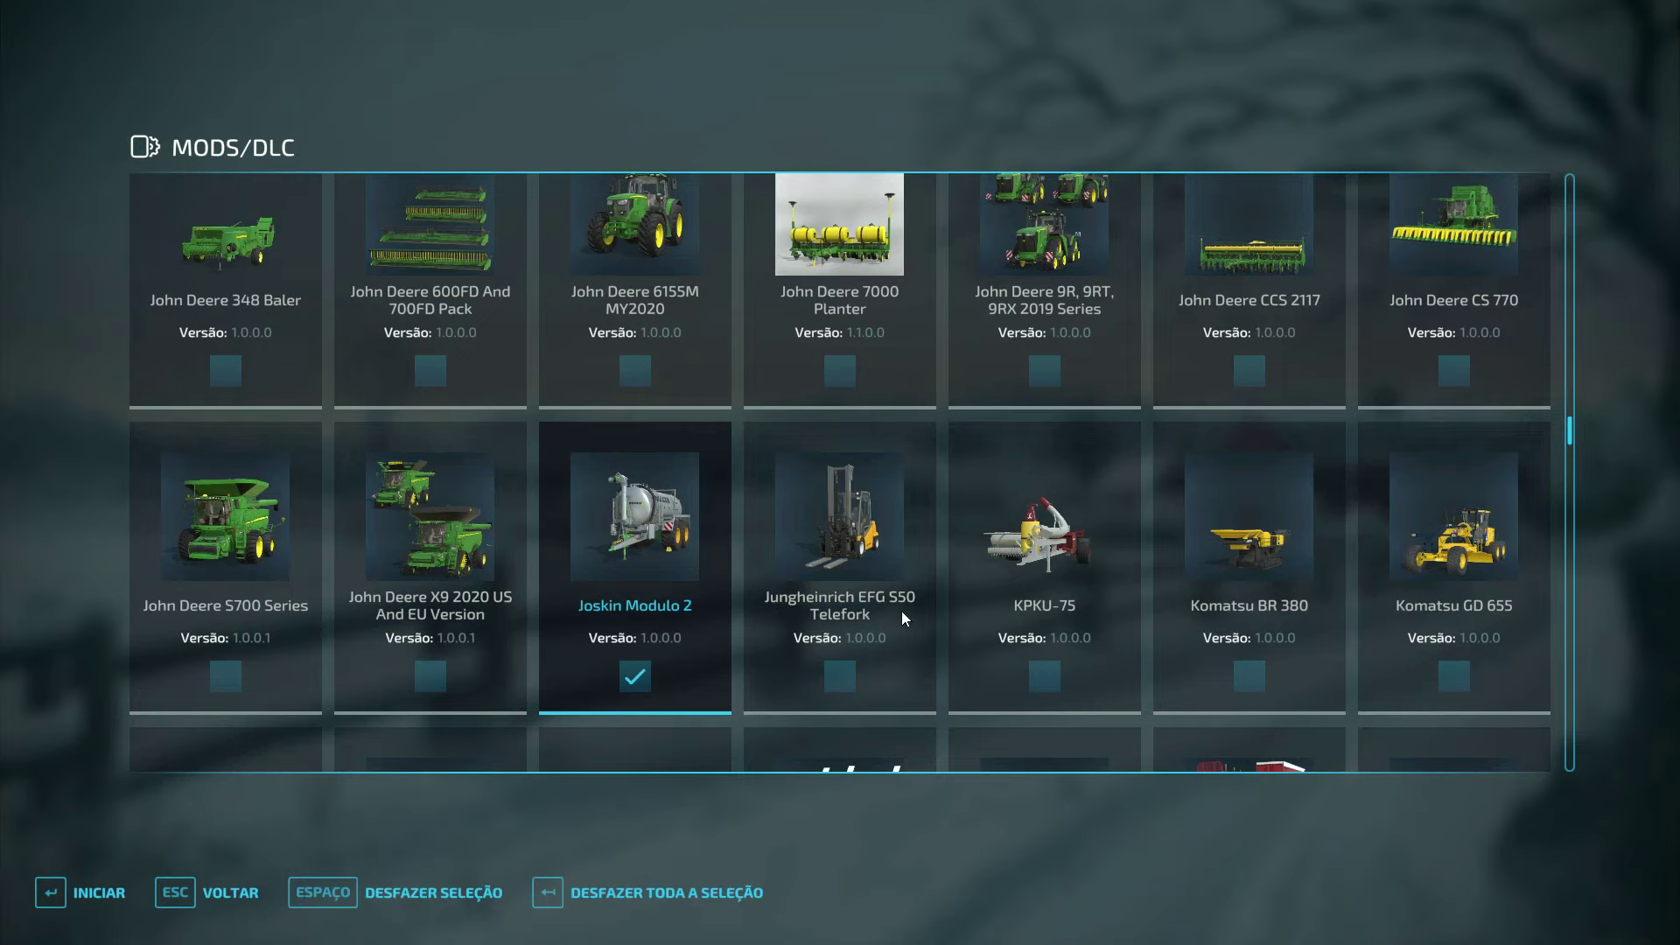
click(656, 622)
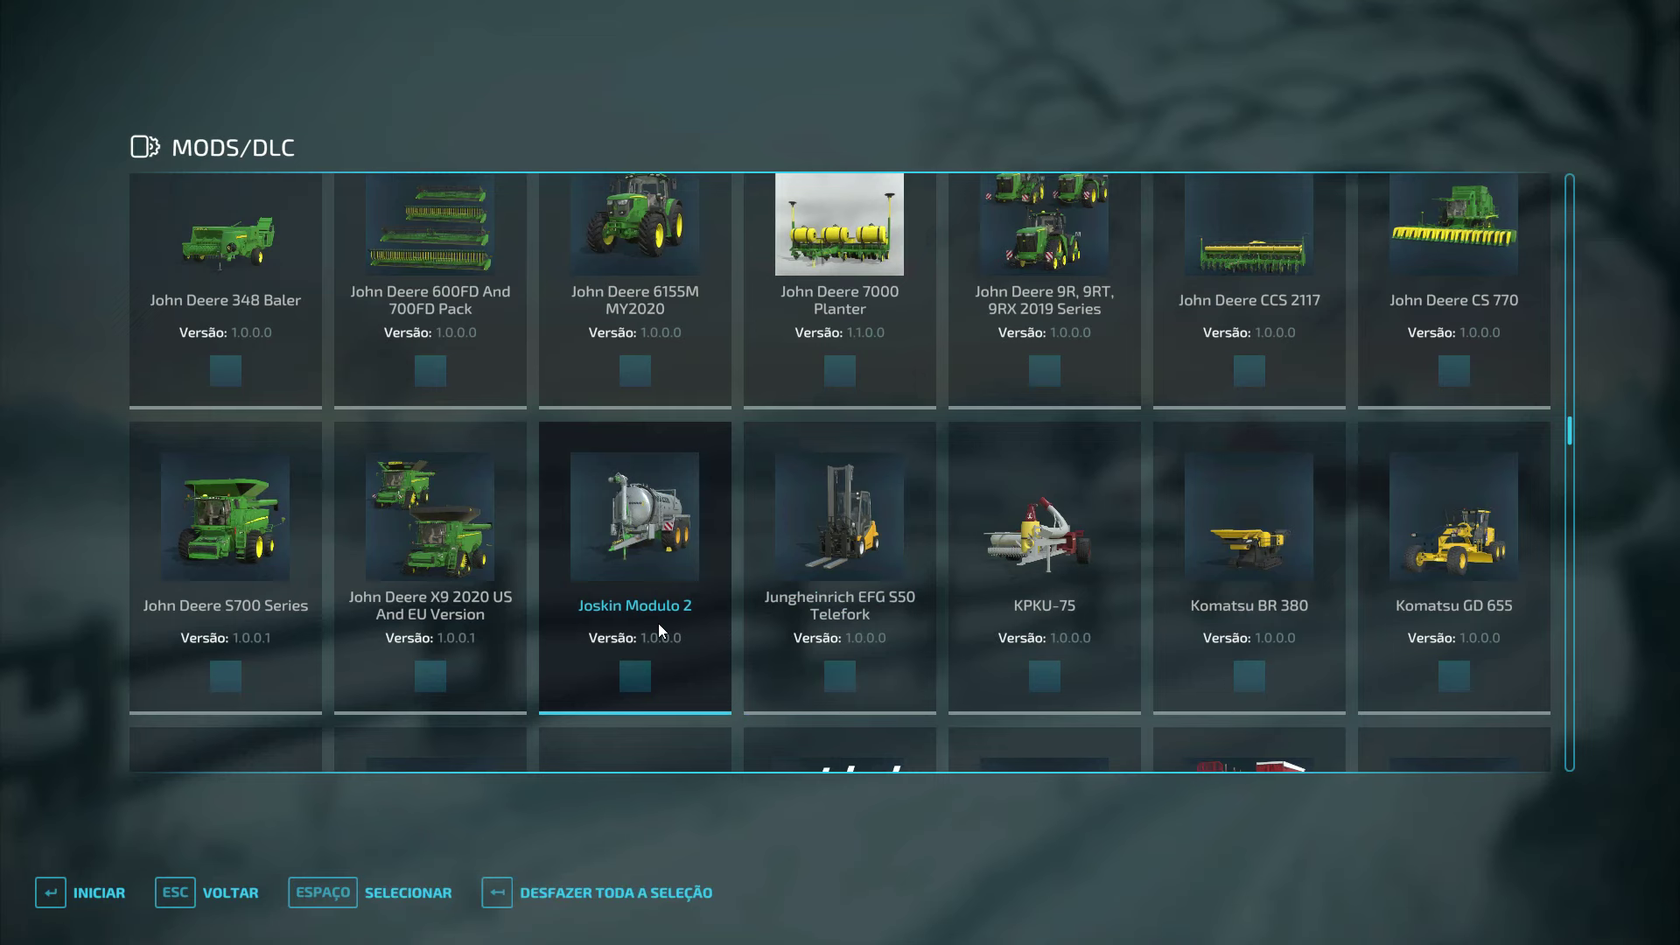
click(230, 892)
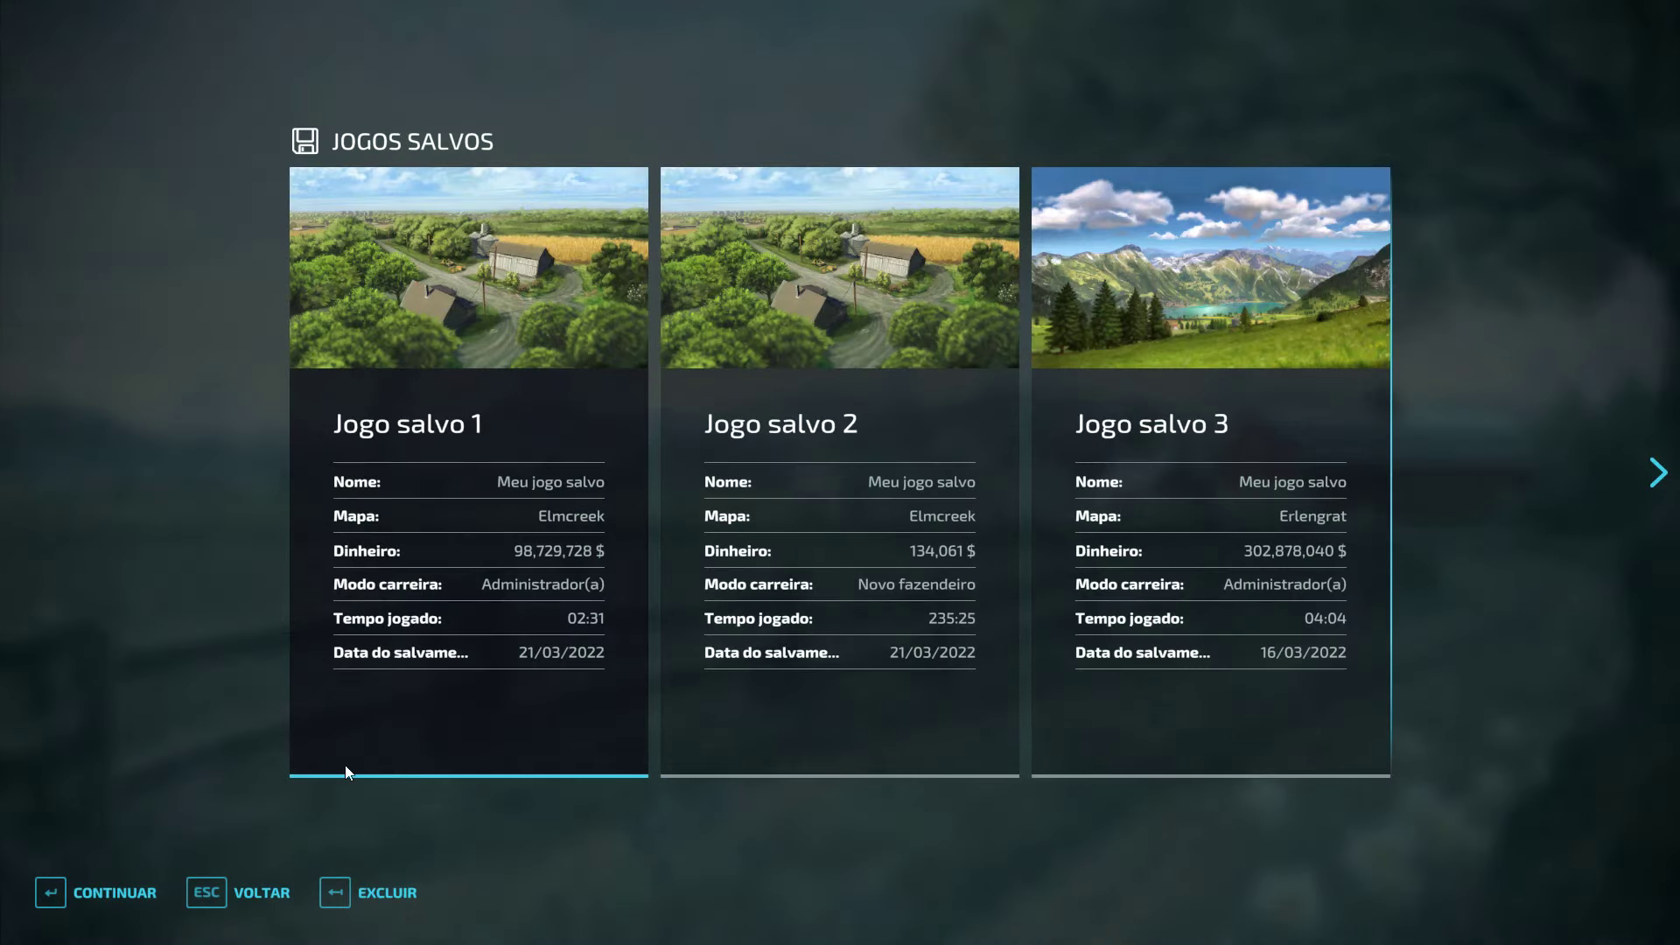
Set up a new career in an empty save slot with Administrador(a) mode on the Elmcreek map.
scroll(579, 581, down, 4)
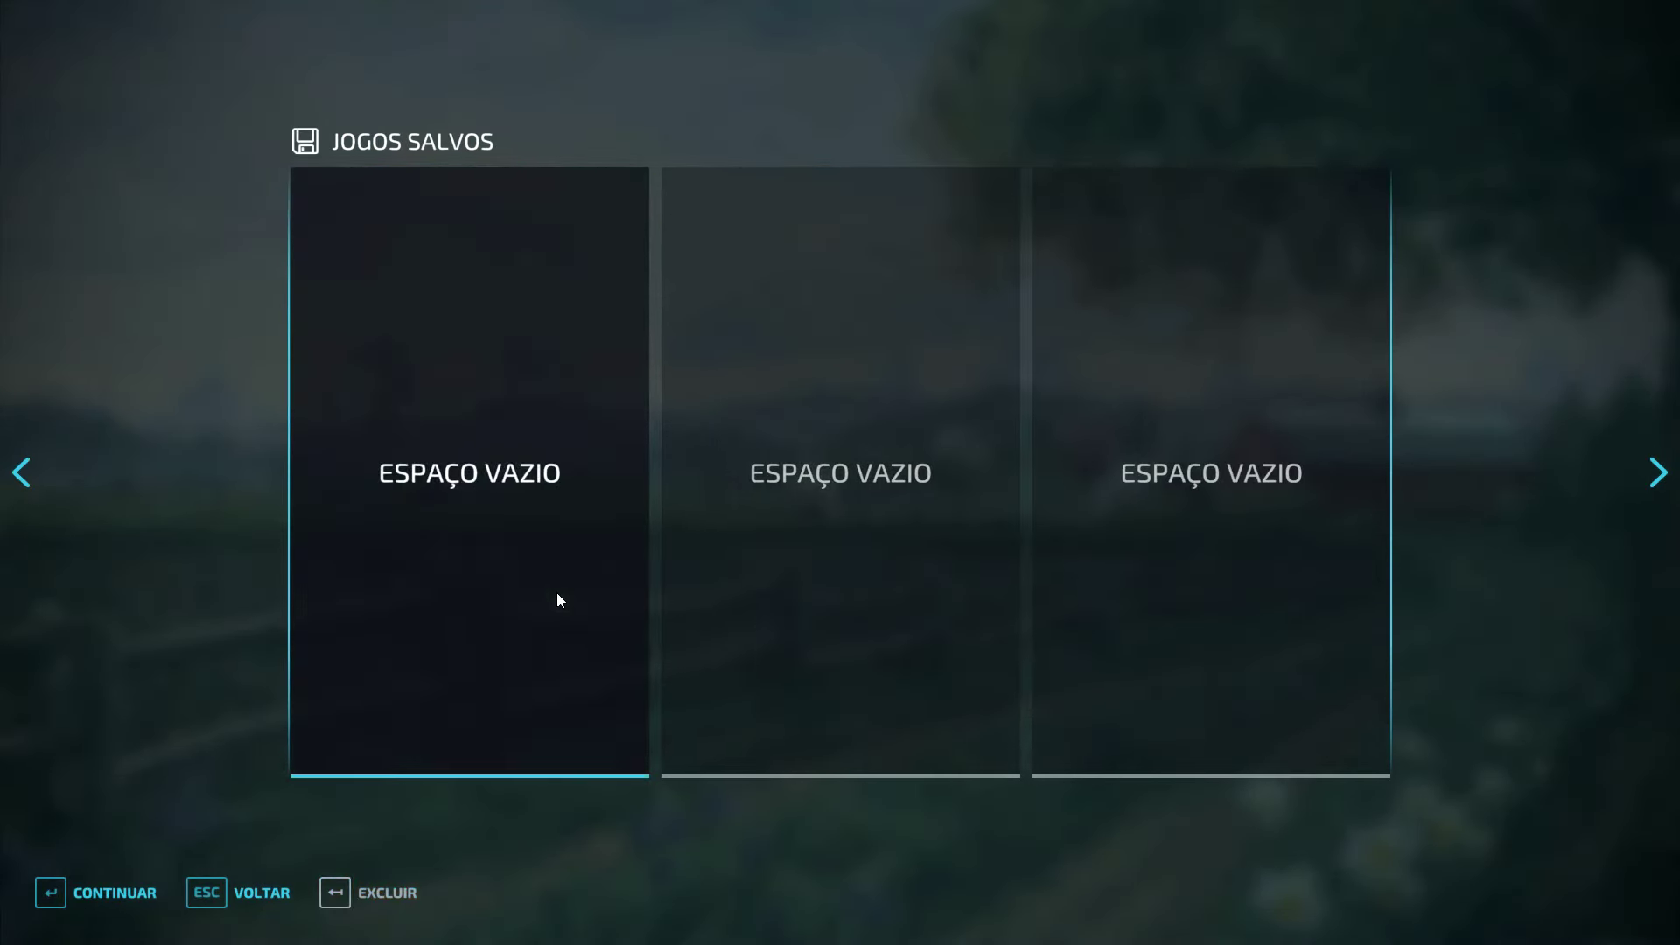
click(557, 592)
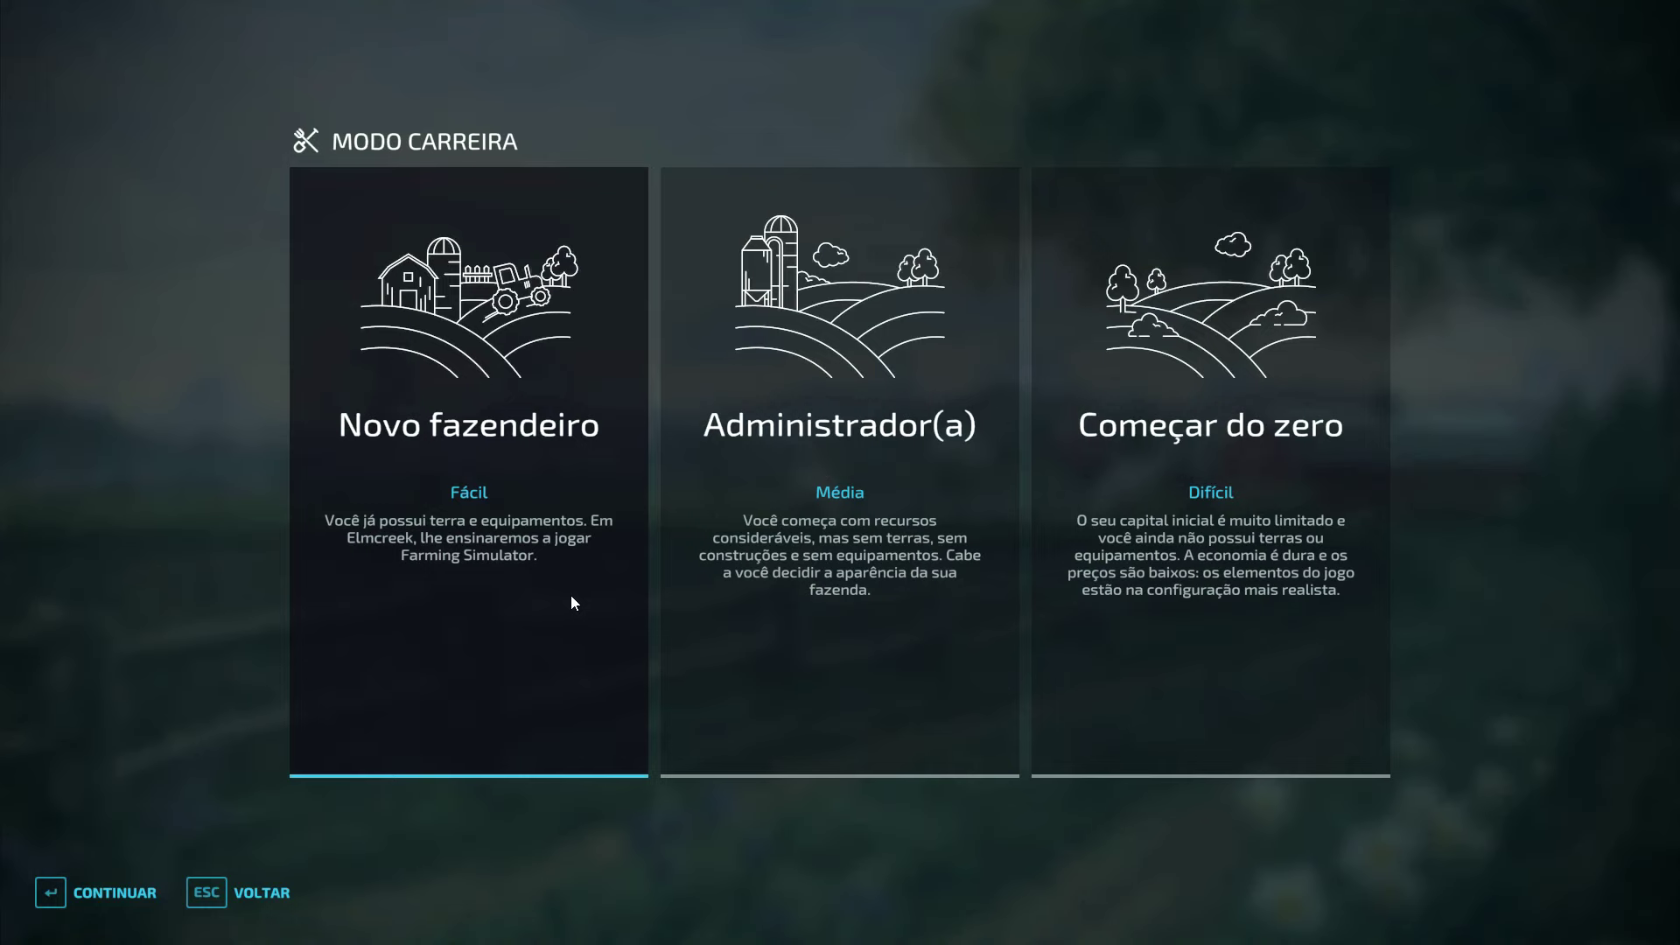
click(789, 666)
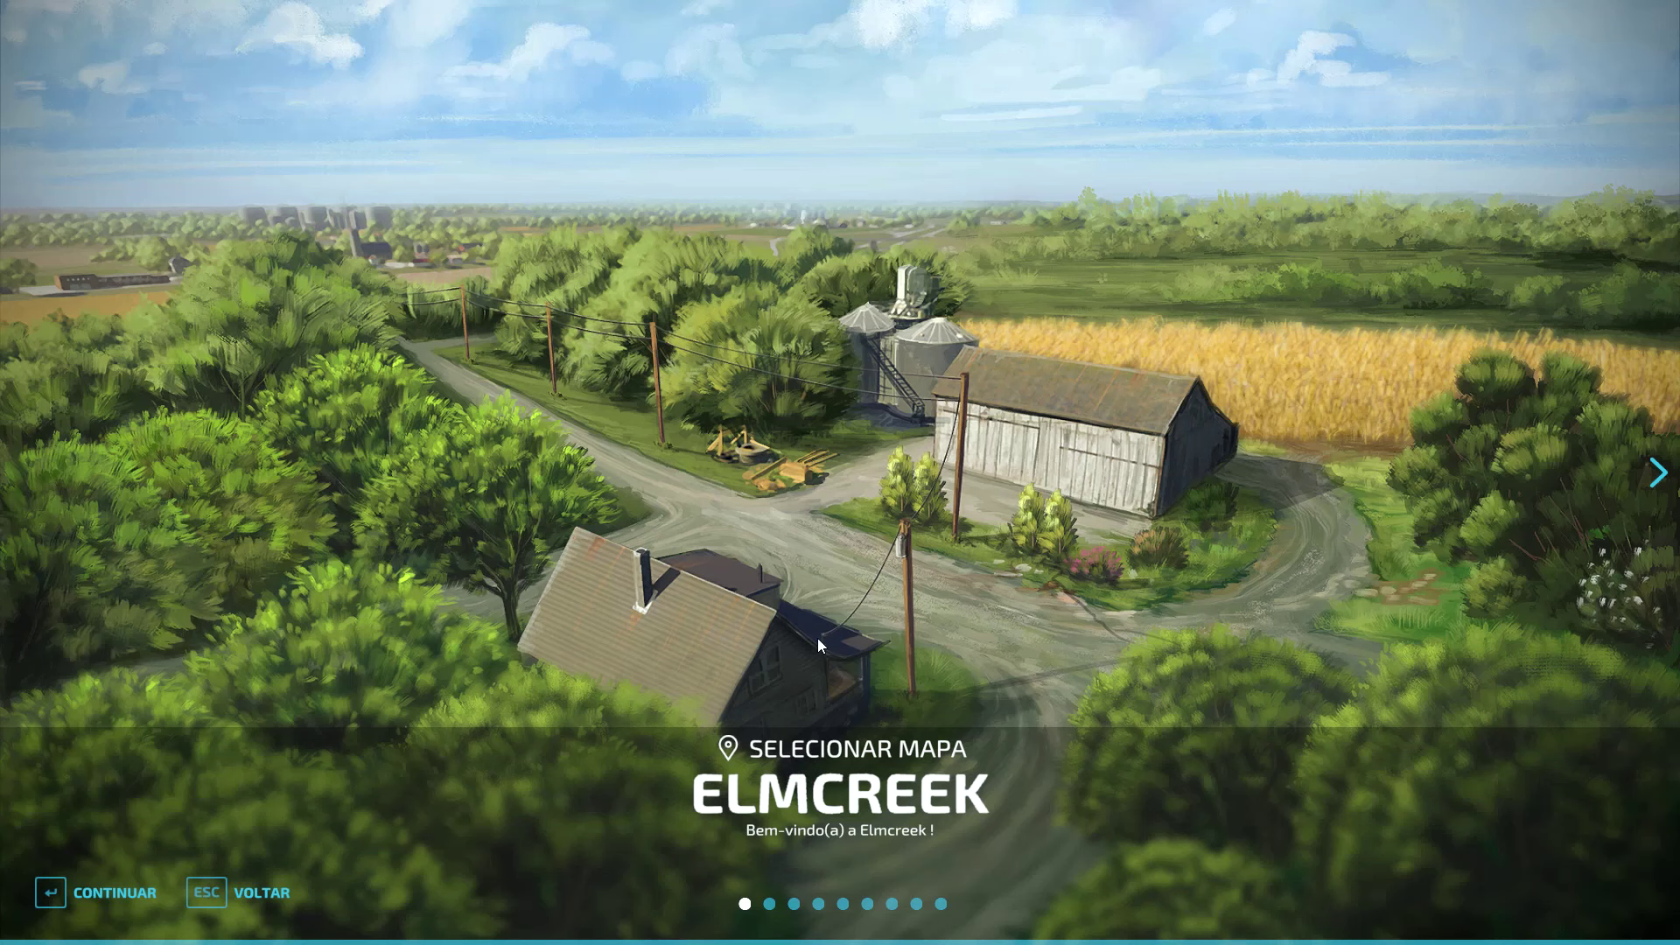
click(129, 891)
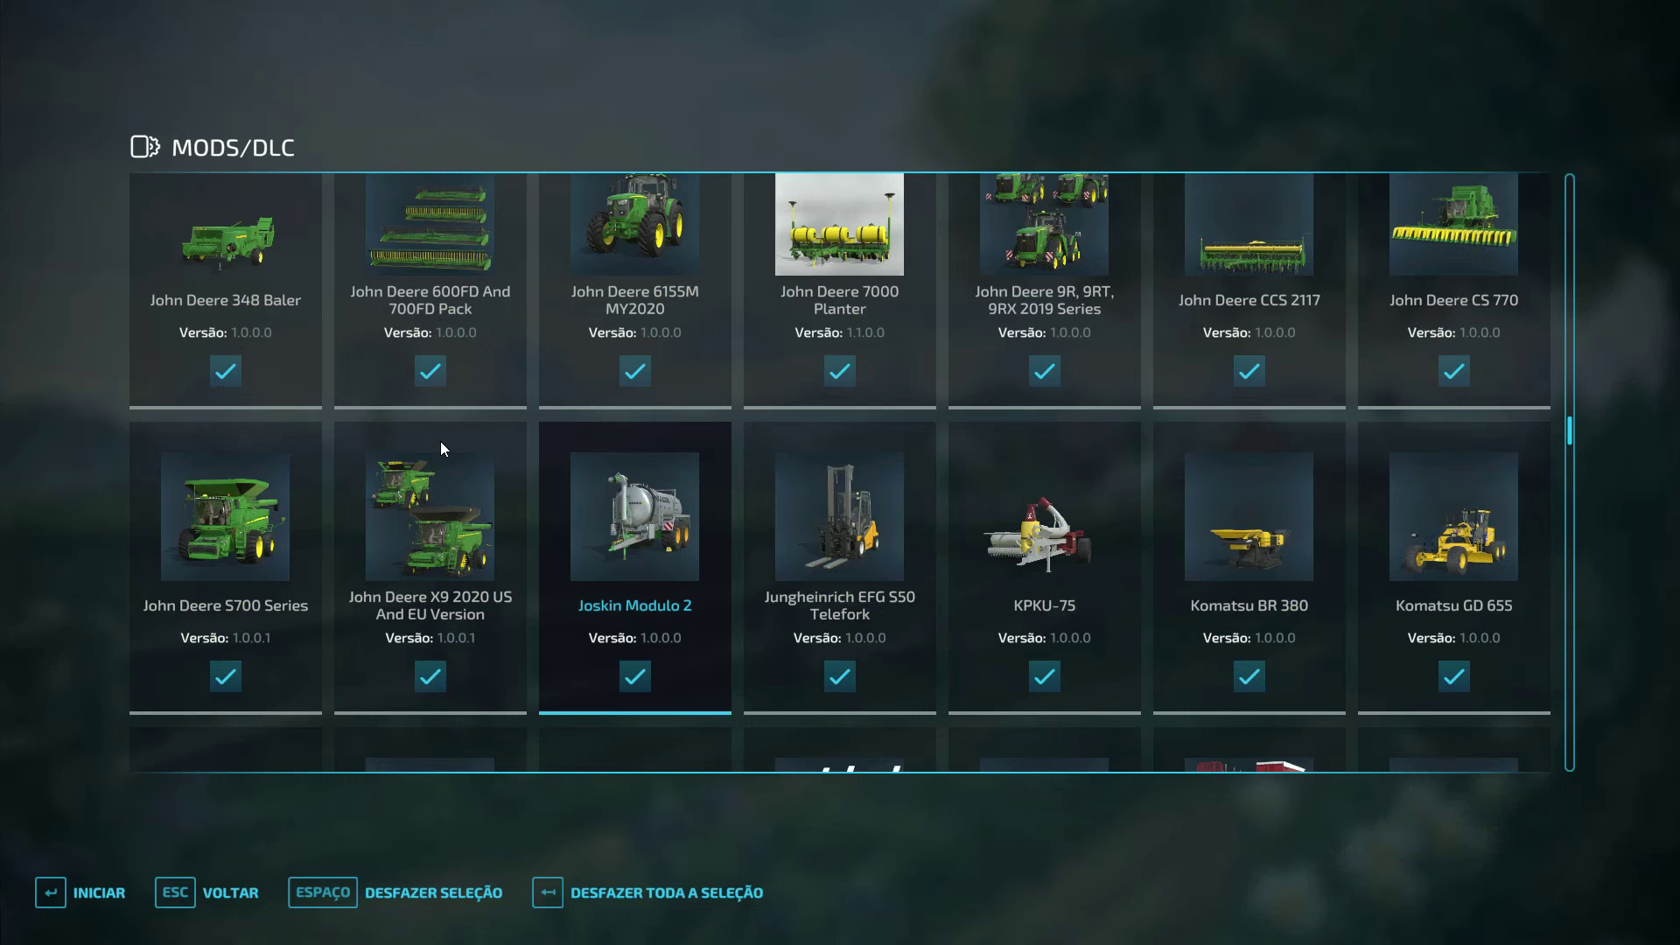
Look over the preselected mods in the mod selection and start the game.
scroll(479, 450, down, 5)
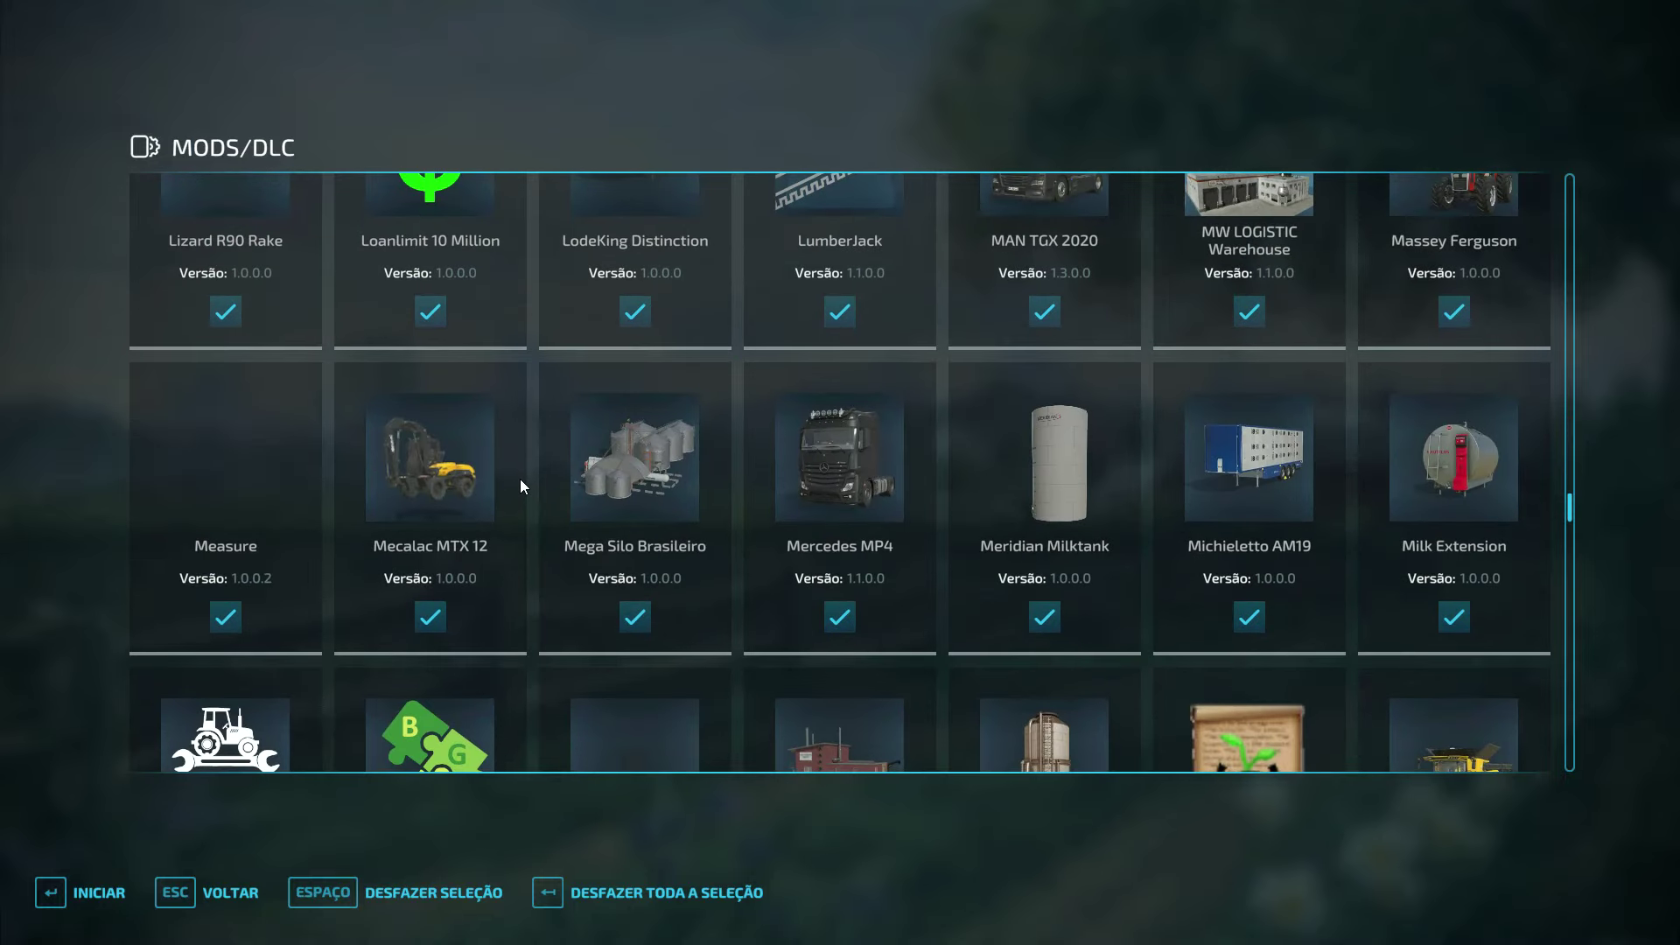
scroll(525, 484, down, 8)
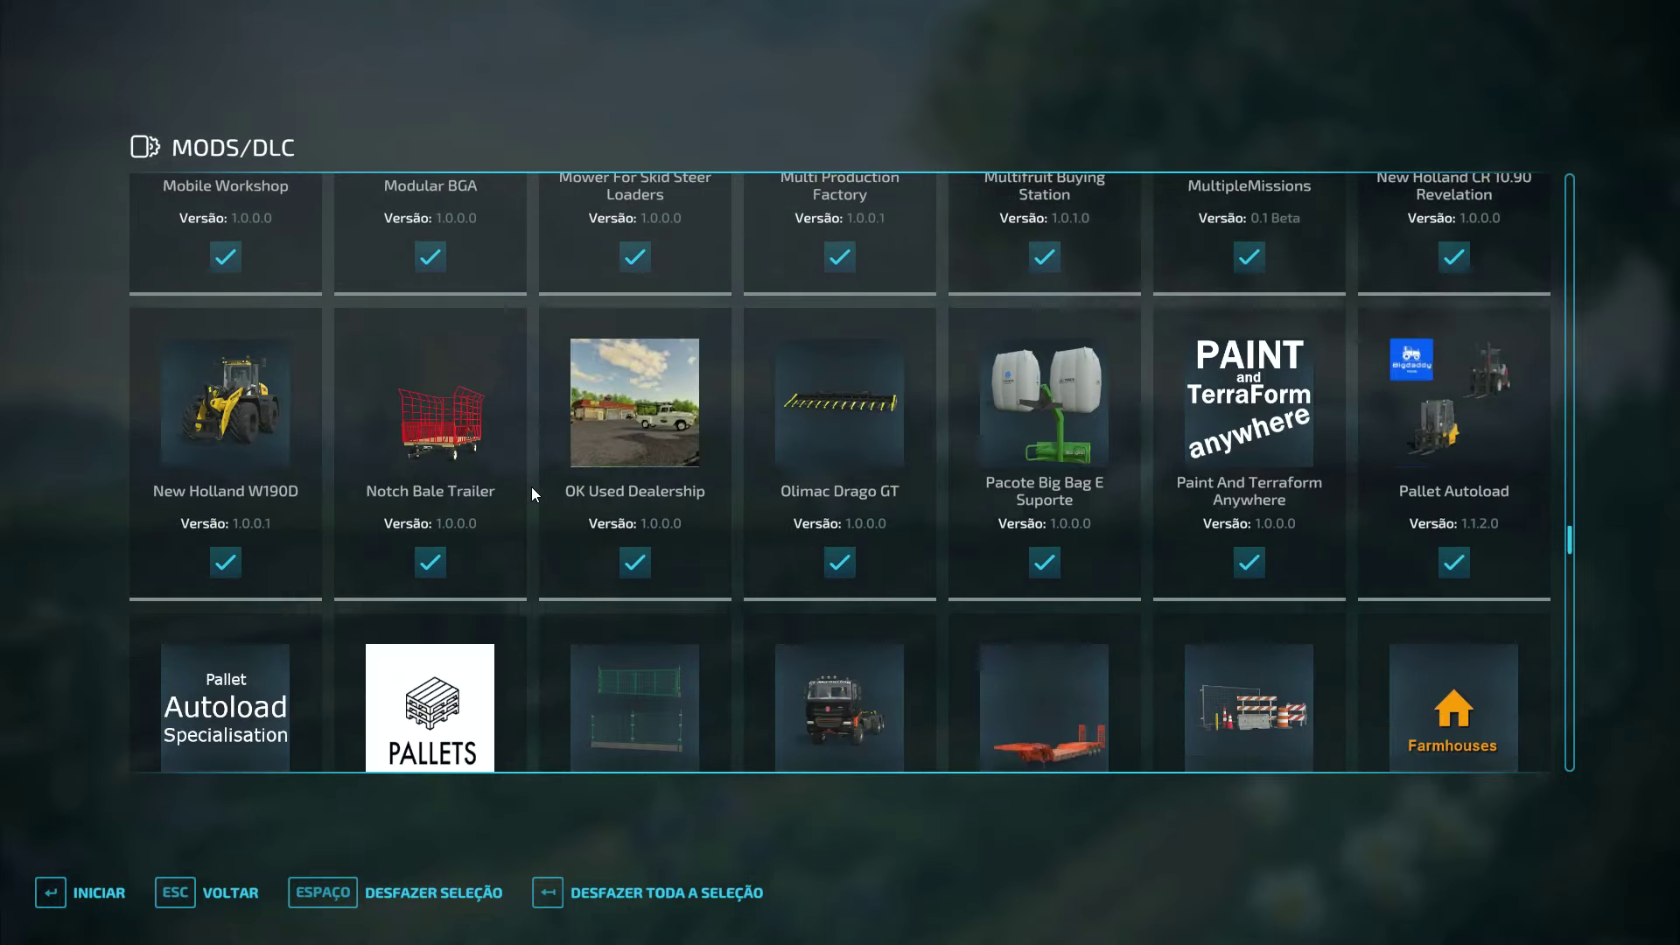
scroll(532, 488, up, 15)
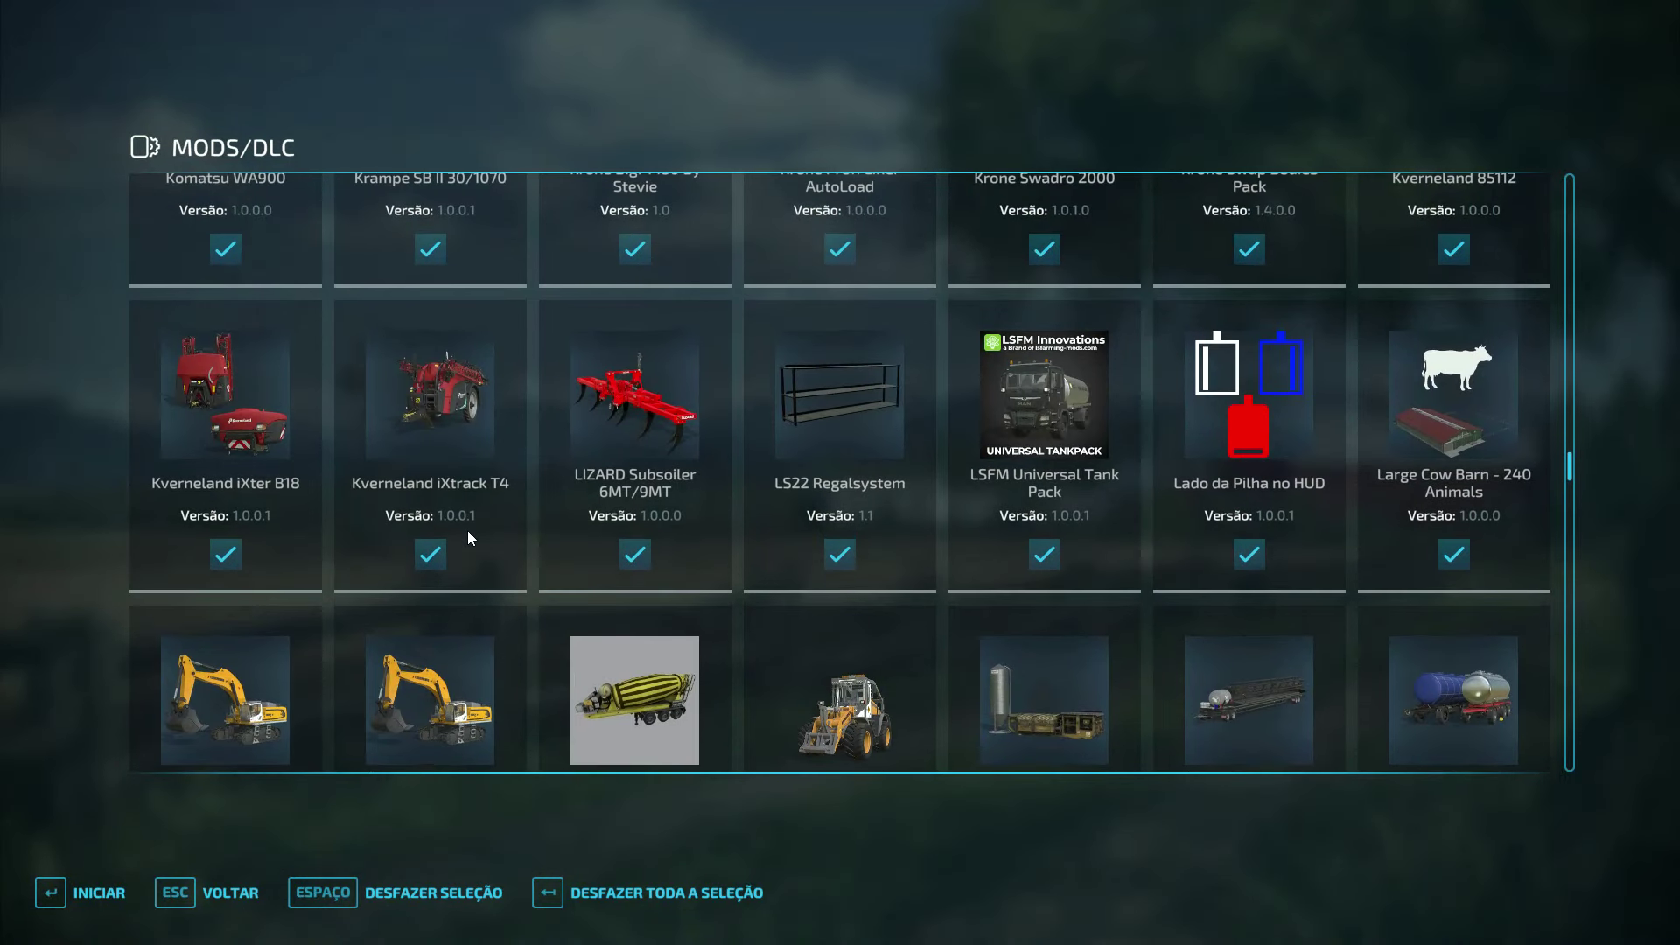
click(79, 893)
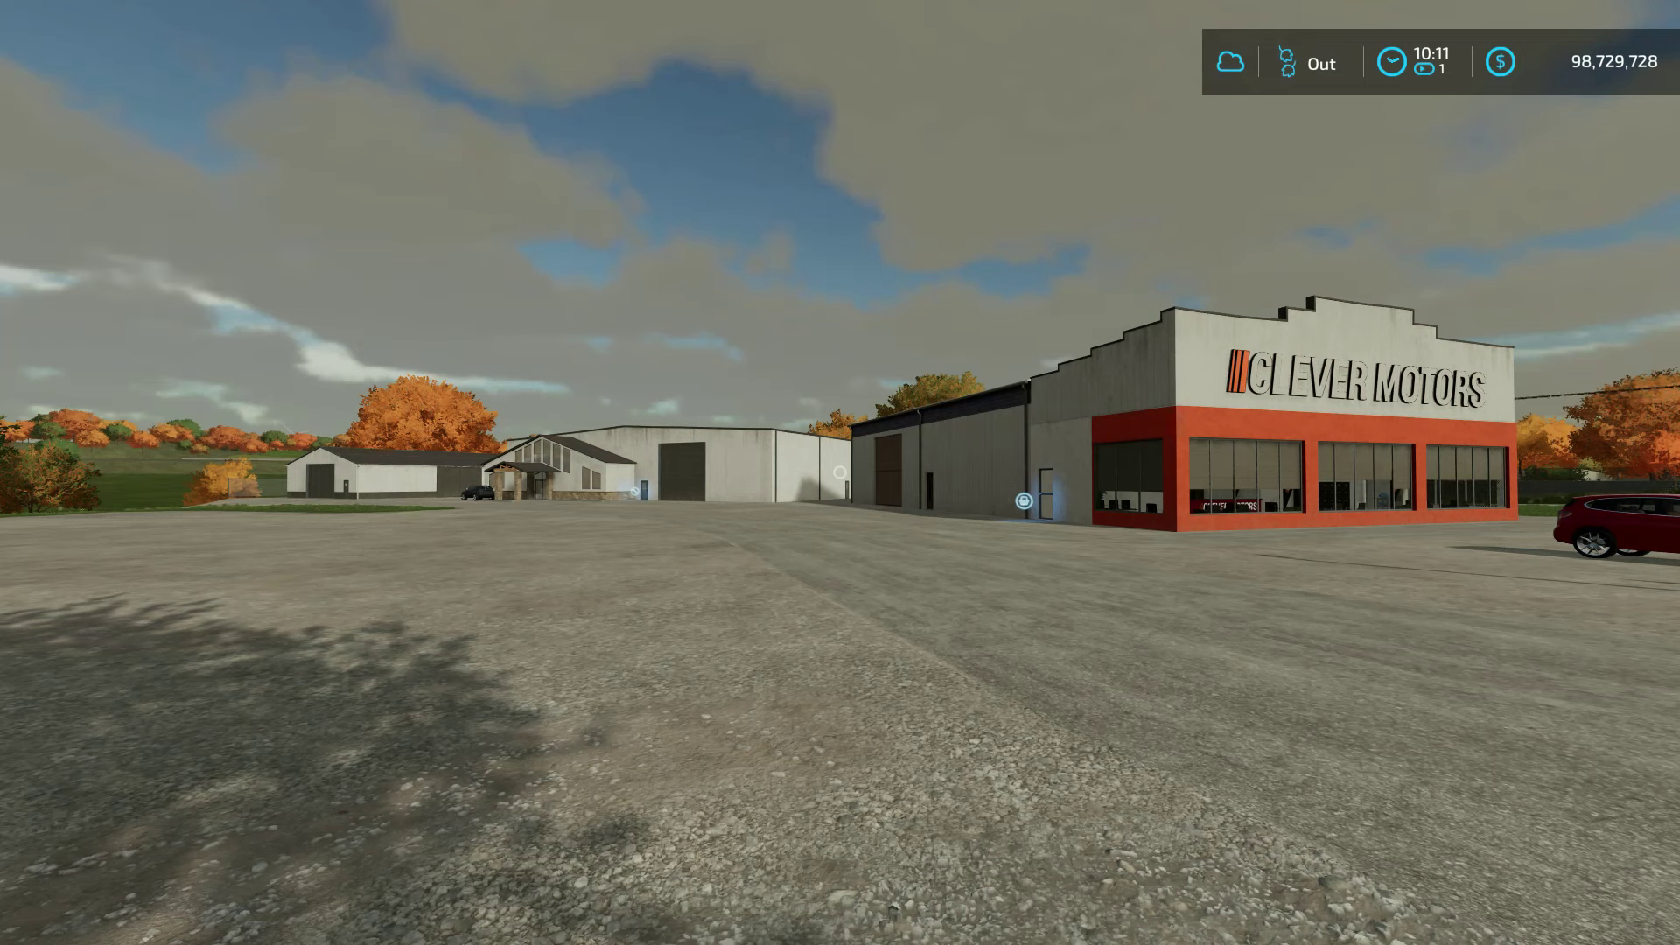
Find the Joskin Modulo 2 mod among the shop's Tanques de adubo tools and bring up its configuration.
key(p)
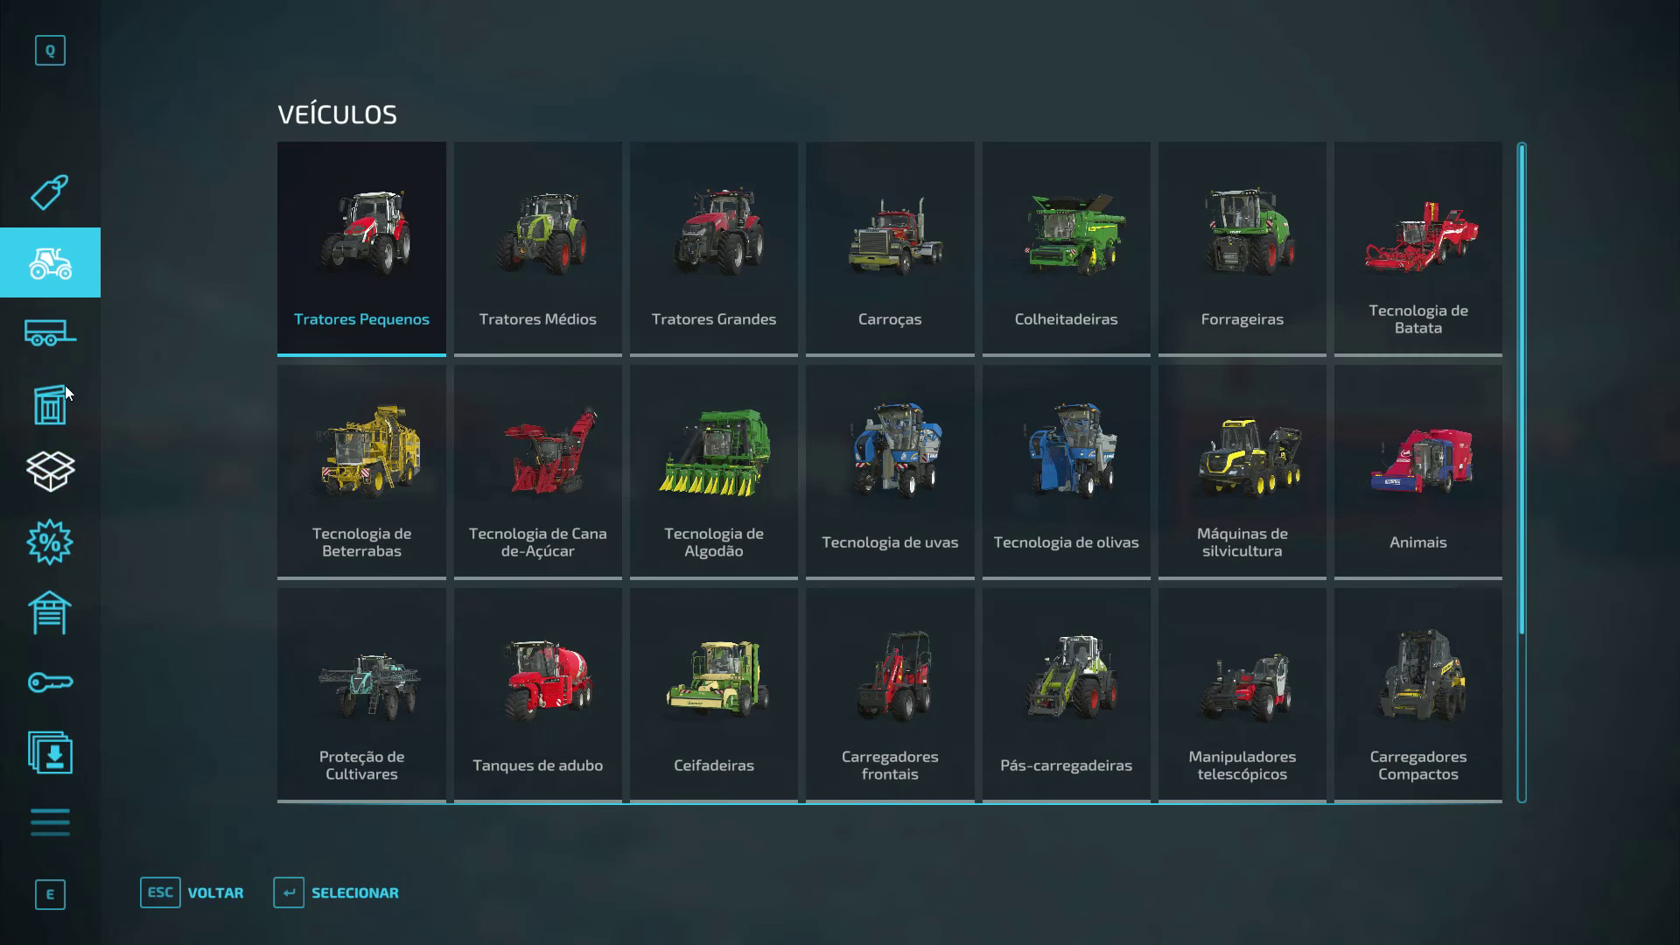
key(e)
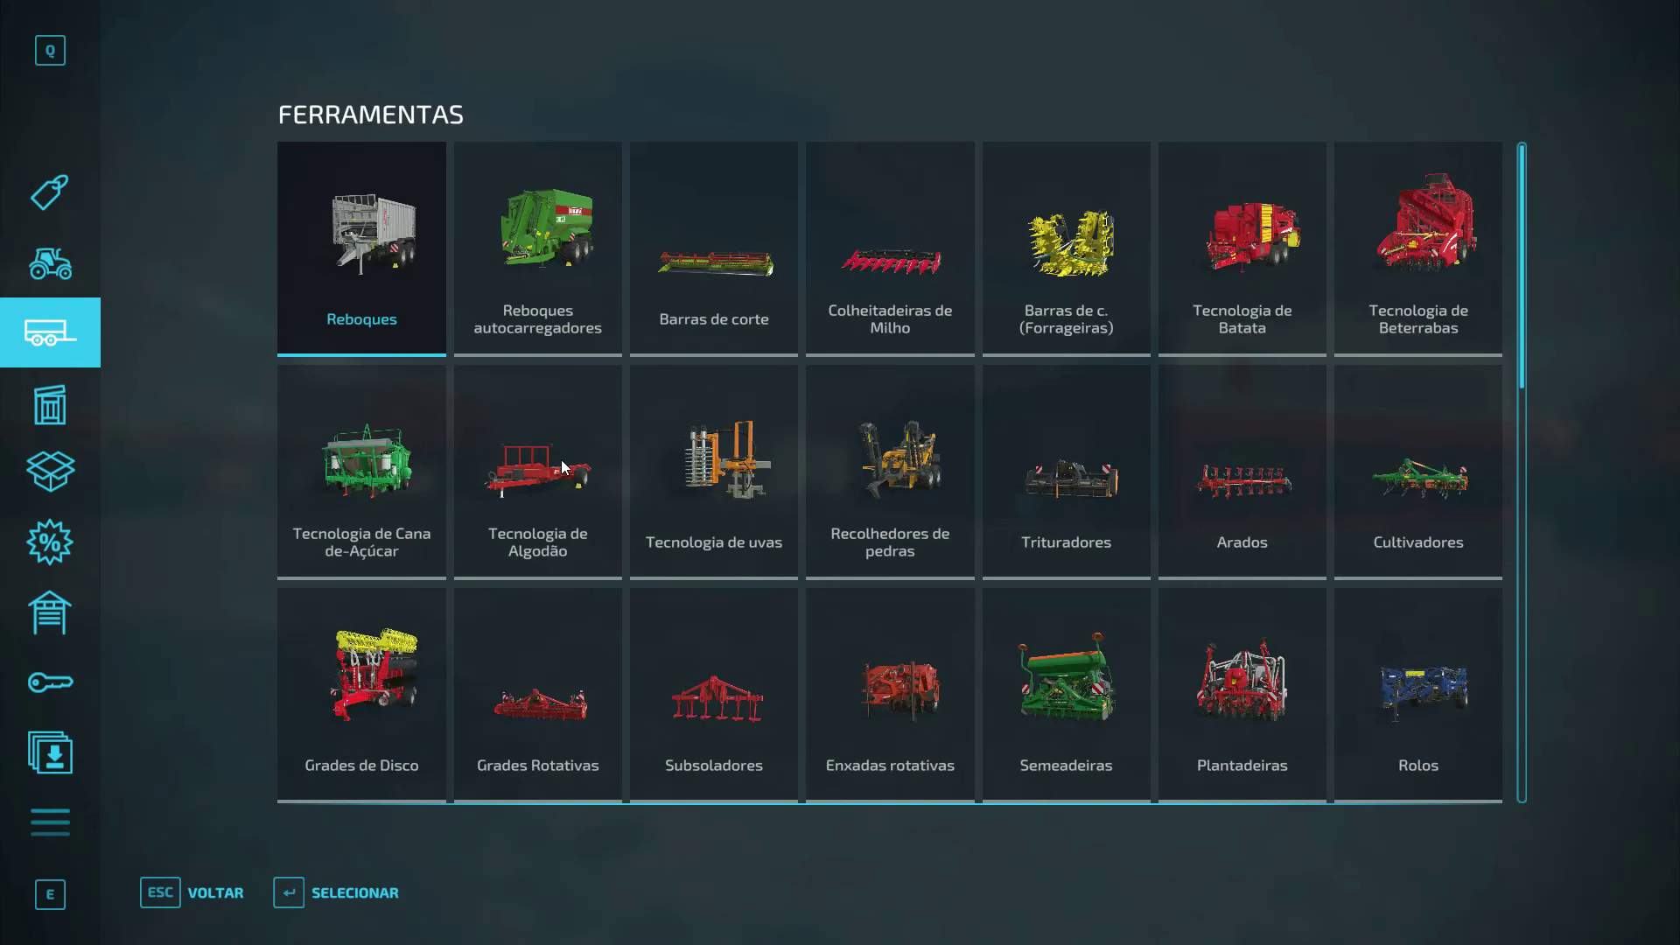
scroll(658, 517, down, 1)
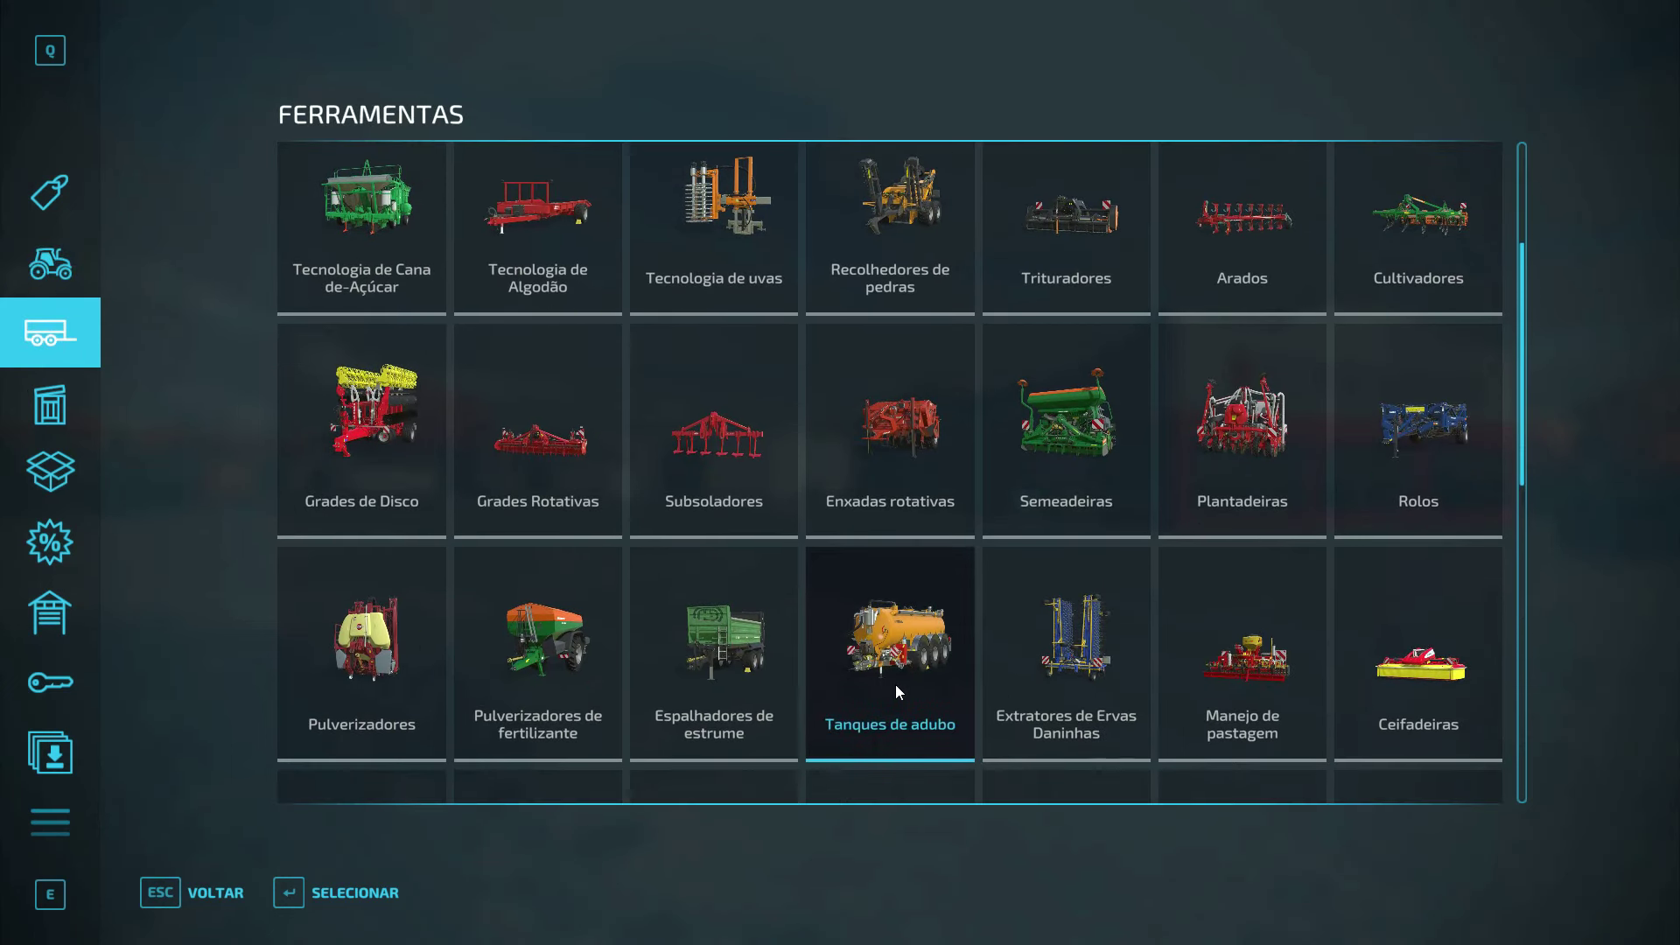
click(895, 684)
scroll(838, 513, down, 12)
scroll(875, 545, down, 10)
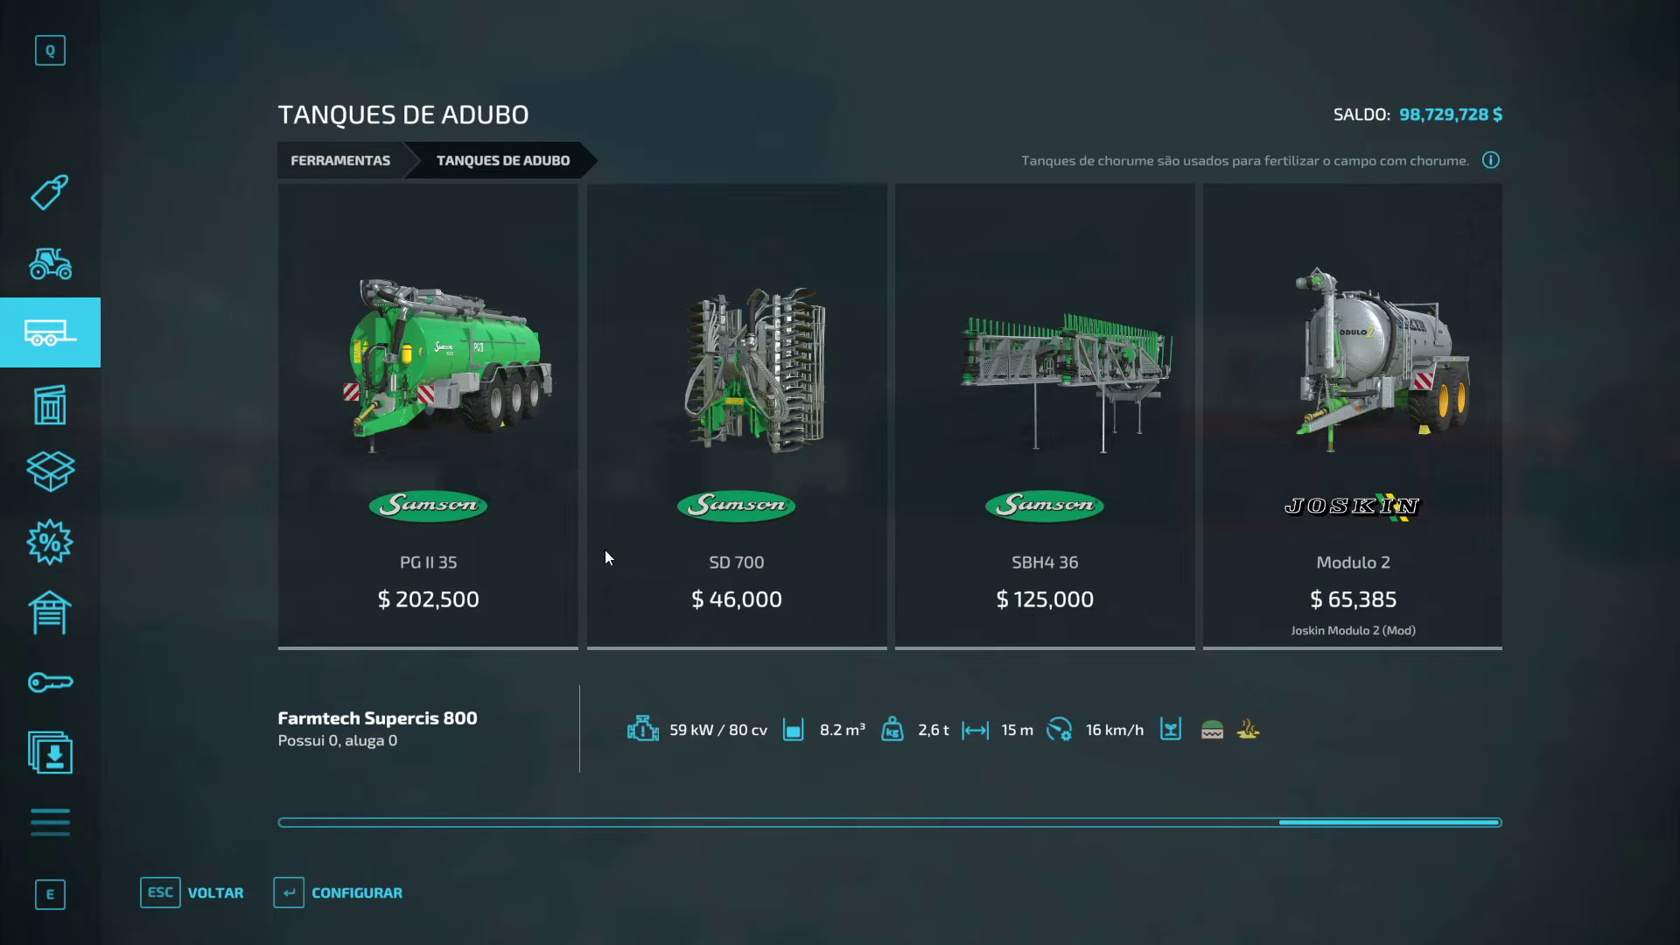
double_click(1362, 492)
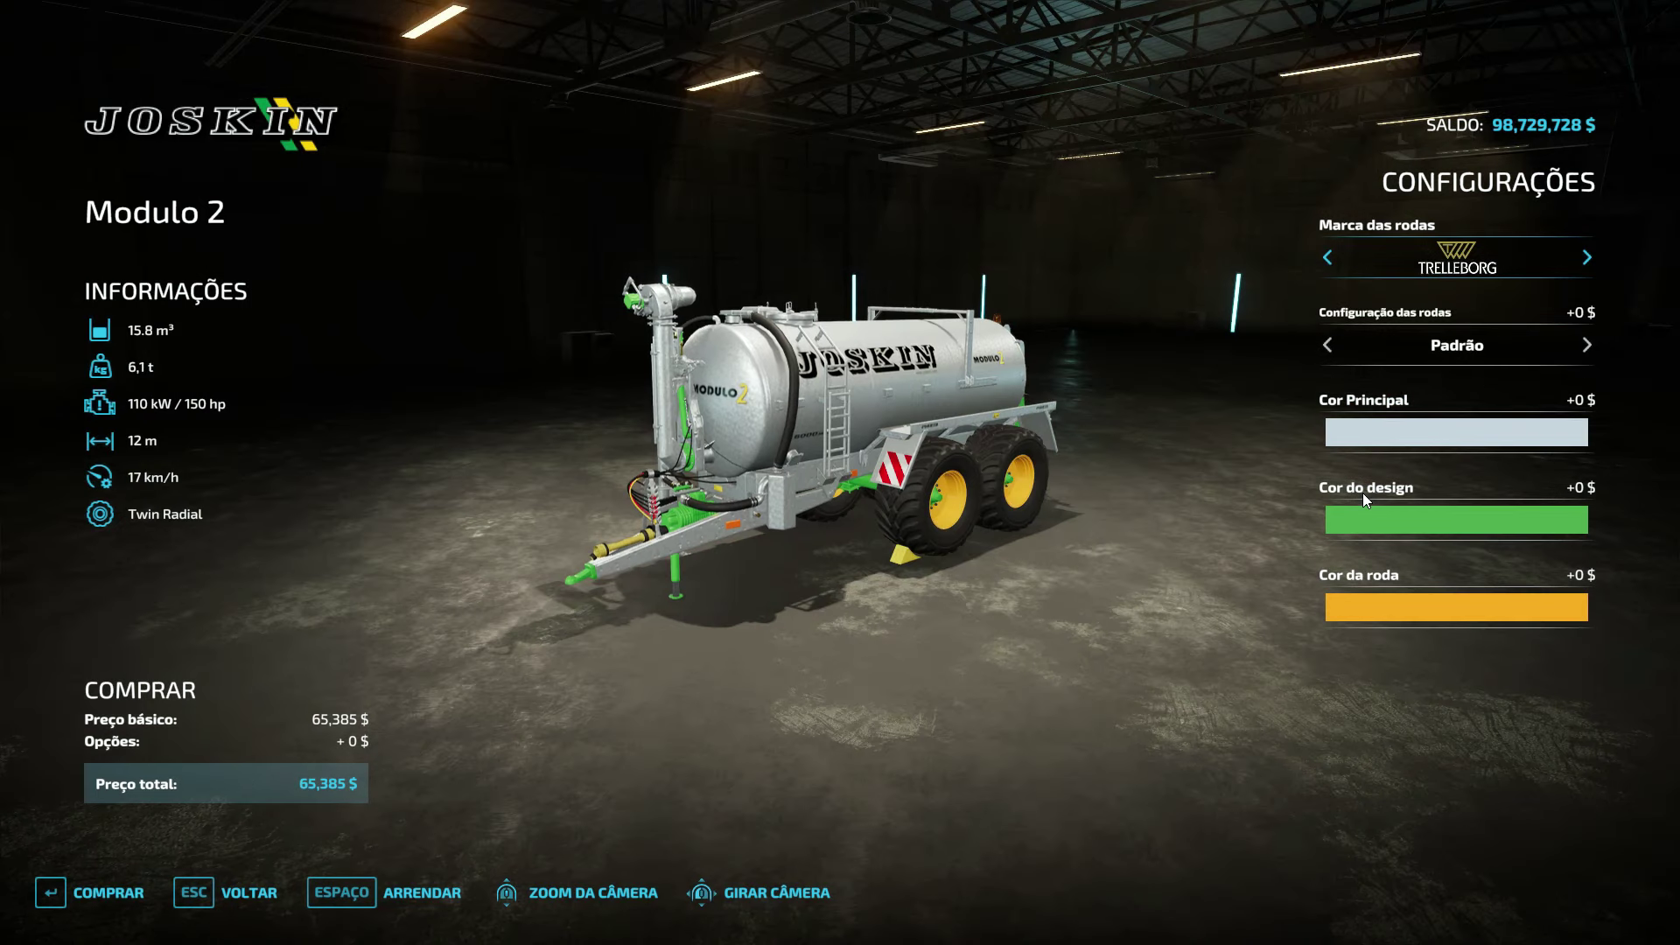
Set the Modulo 2's main colour to green and its design colour to dark grey.
click(1507, 431)
click(752, 464)
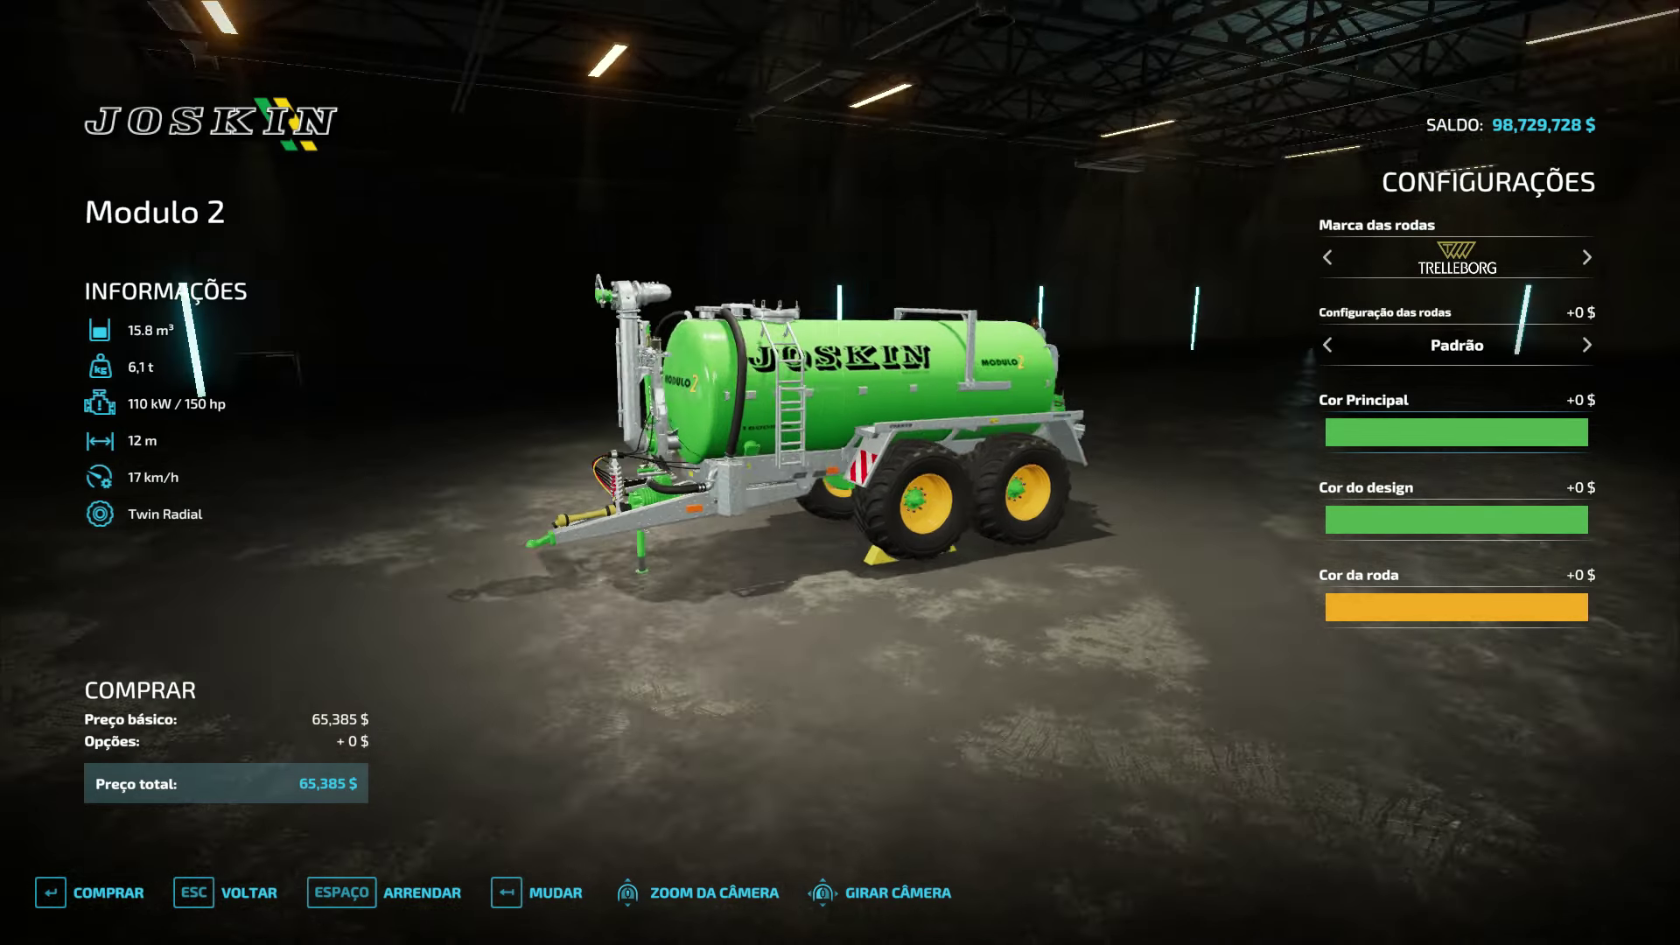
click(1383, 524)
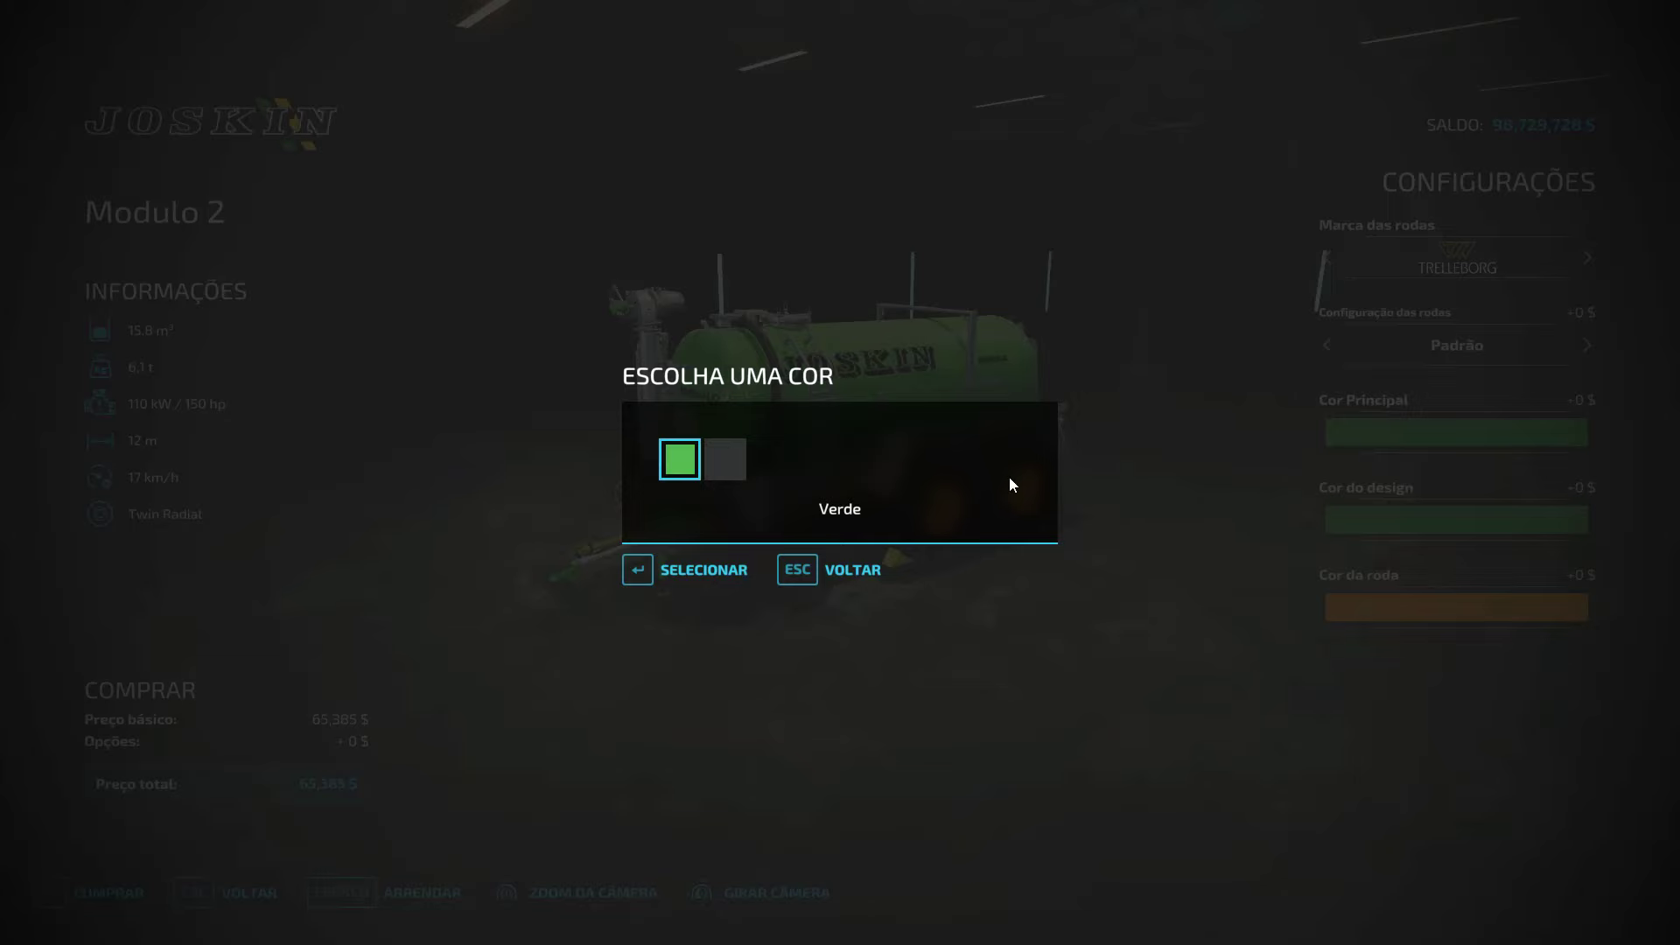
click(755, 472)
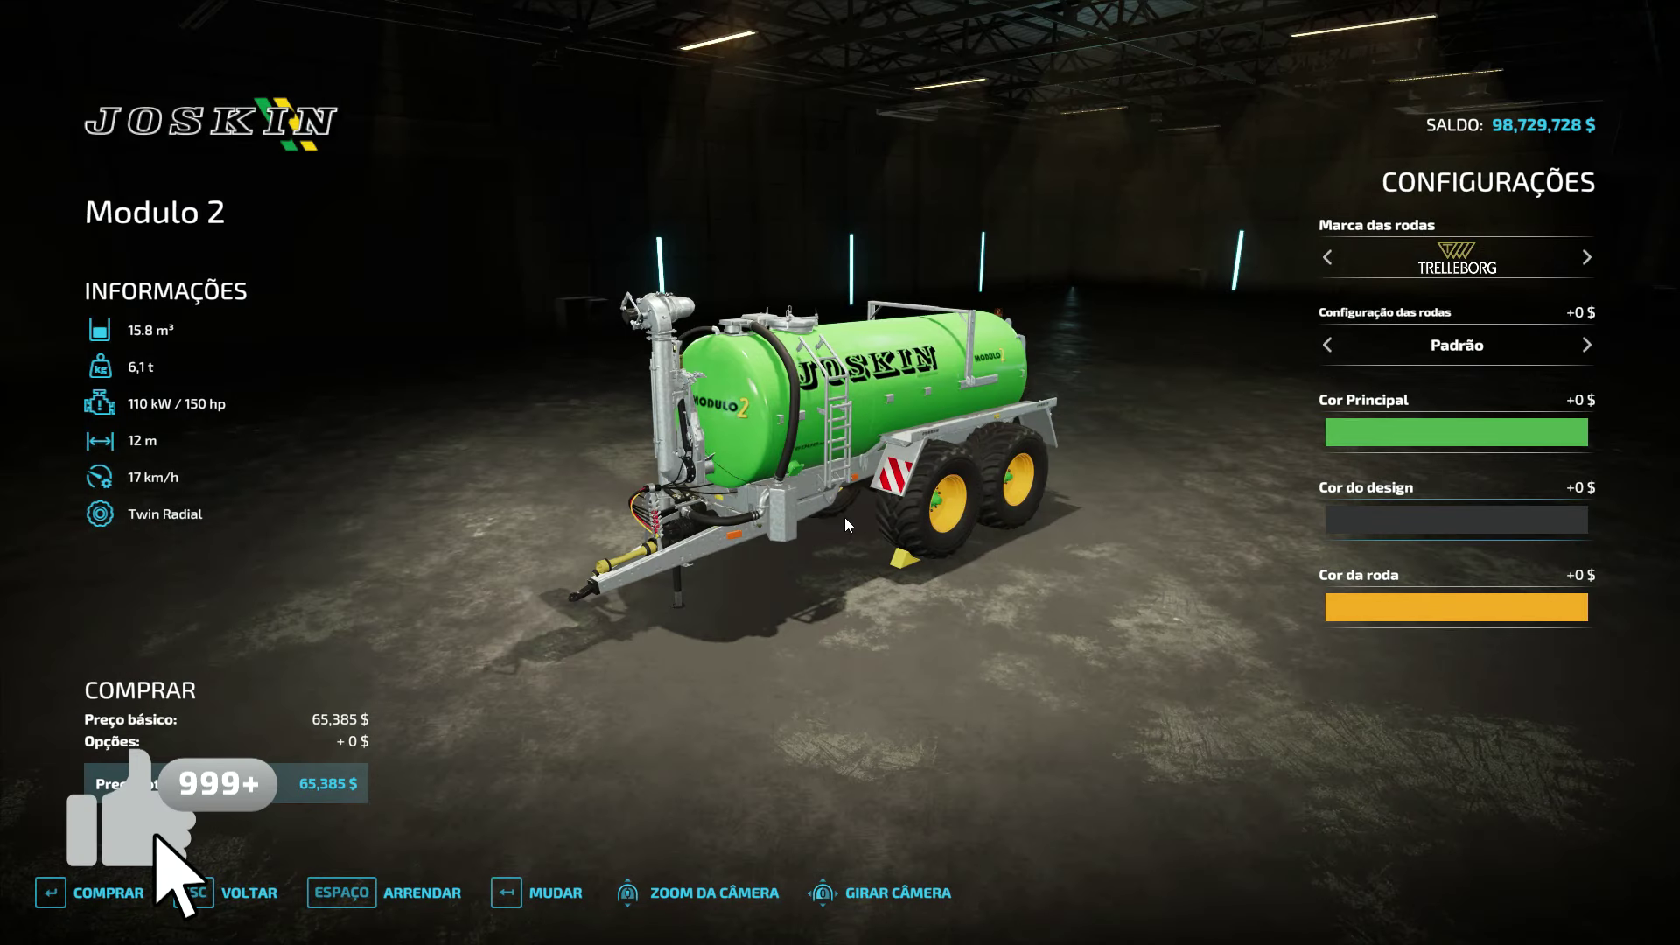
Buy the configured Joskin Modulo 2 and leave the shop.
key(Return)
key(Escape)
key(Escape)
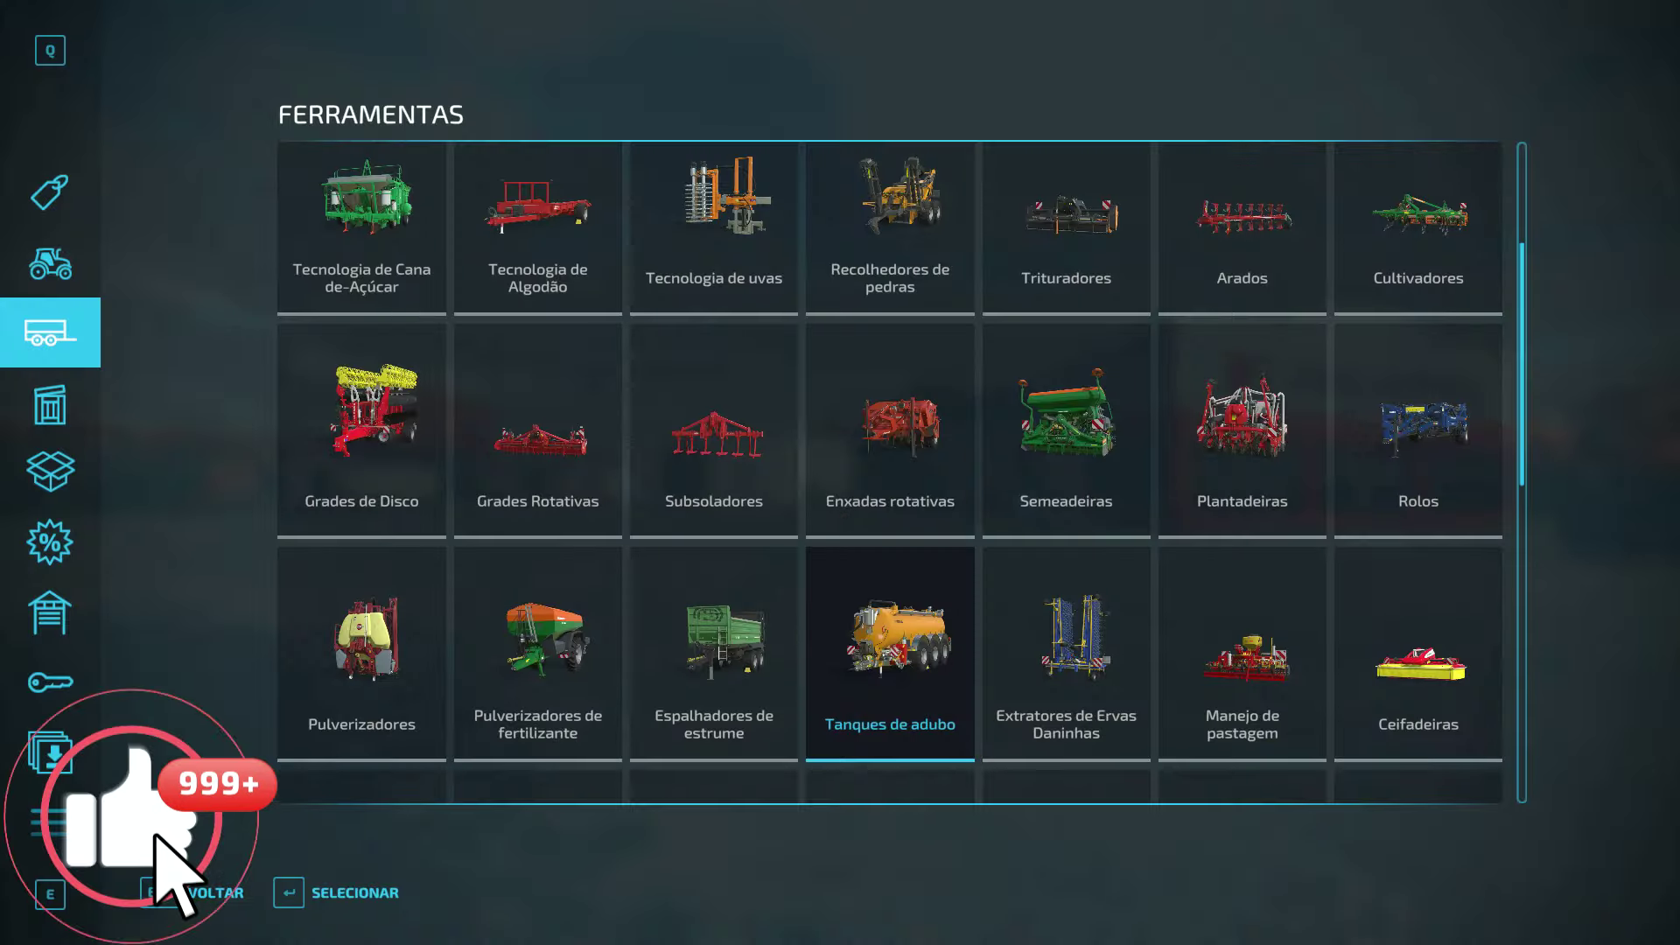
key(Escape)
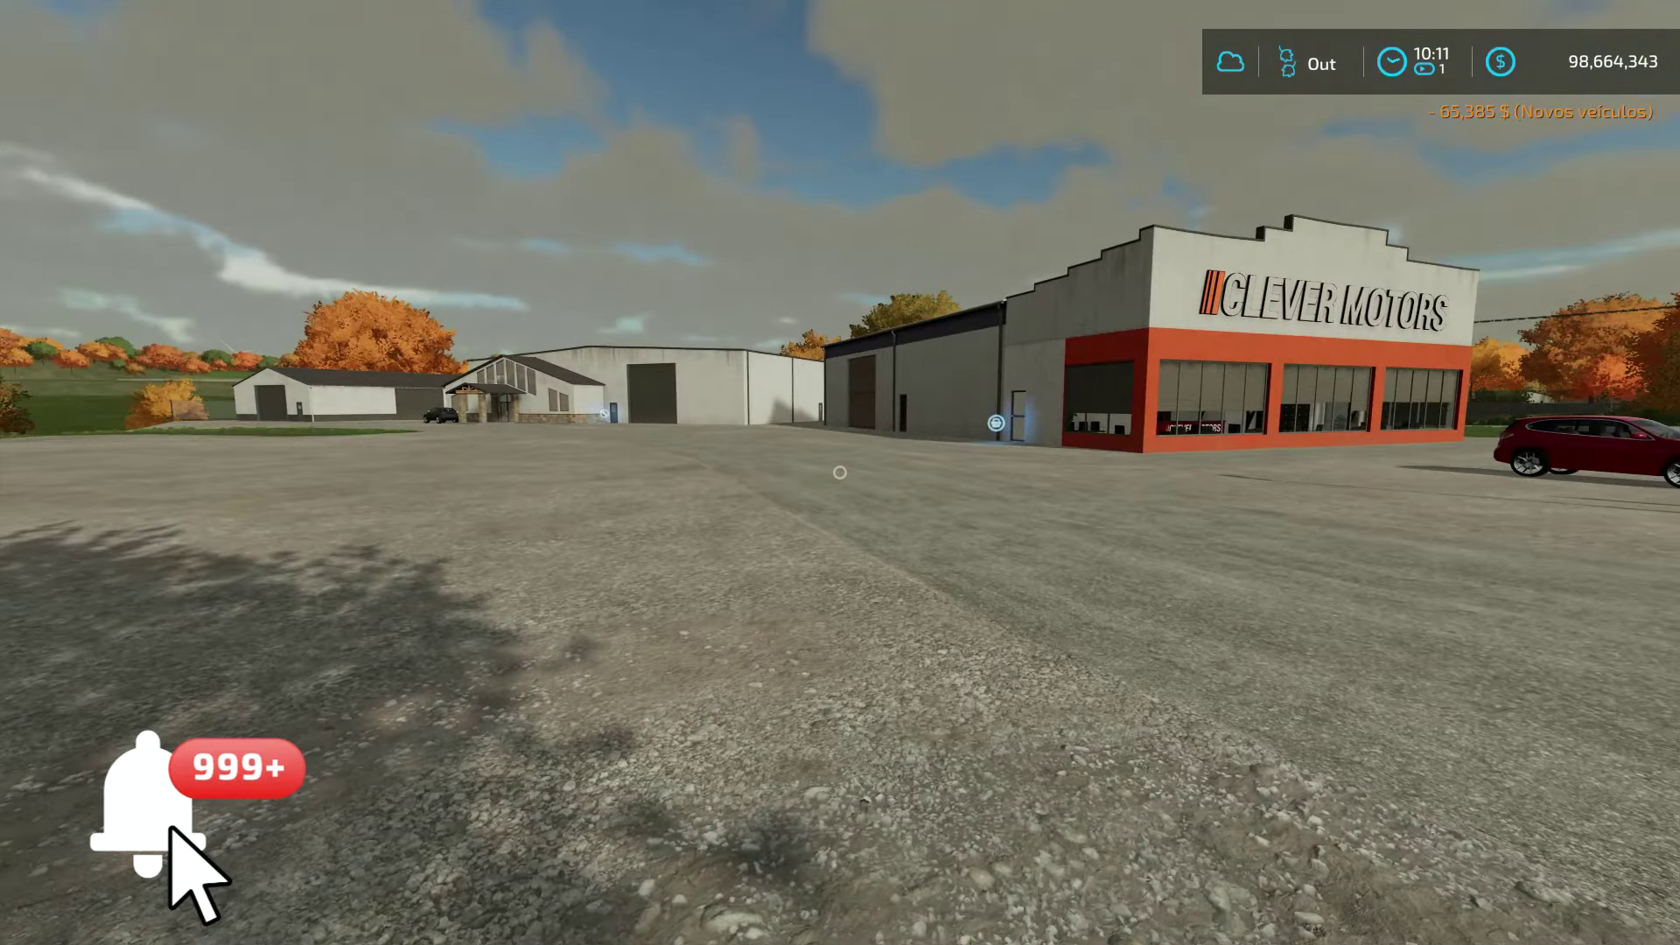
Find the Ford Louisville mod among the shop's Carroças vehicles and bring up its configuration.
key(p)
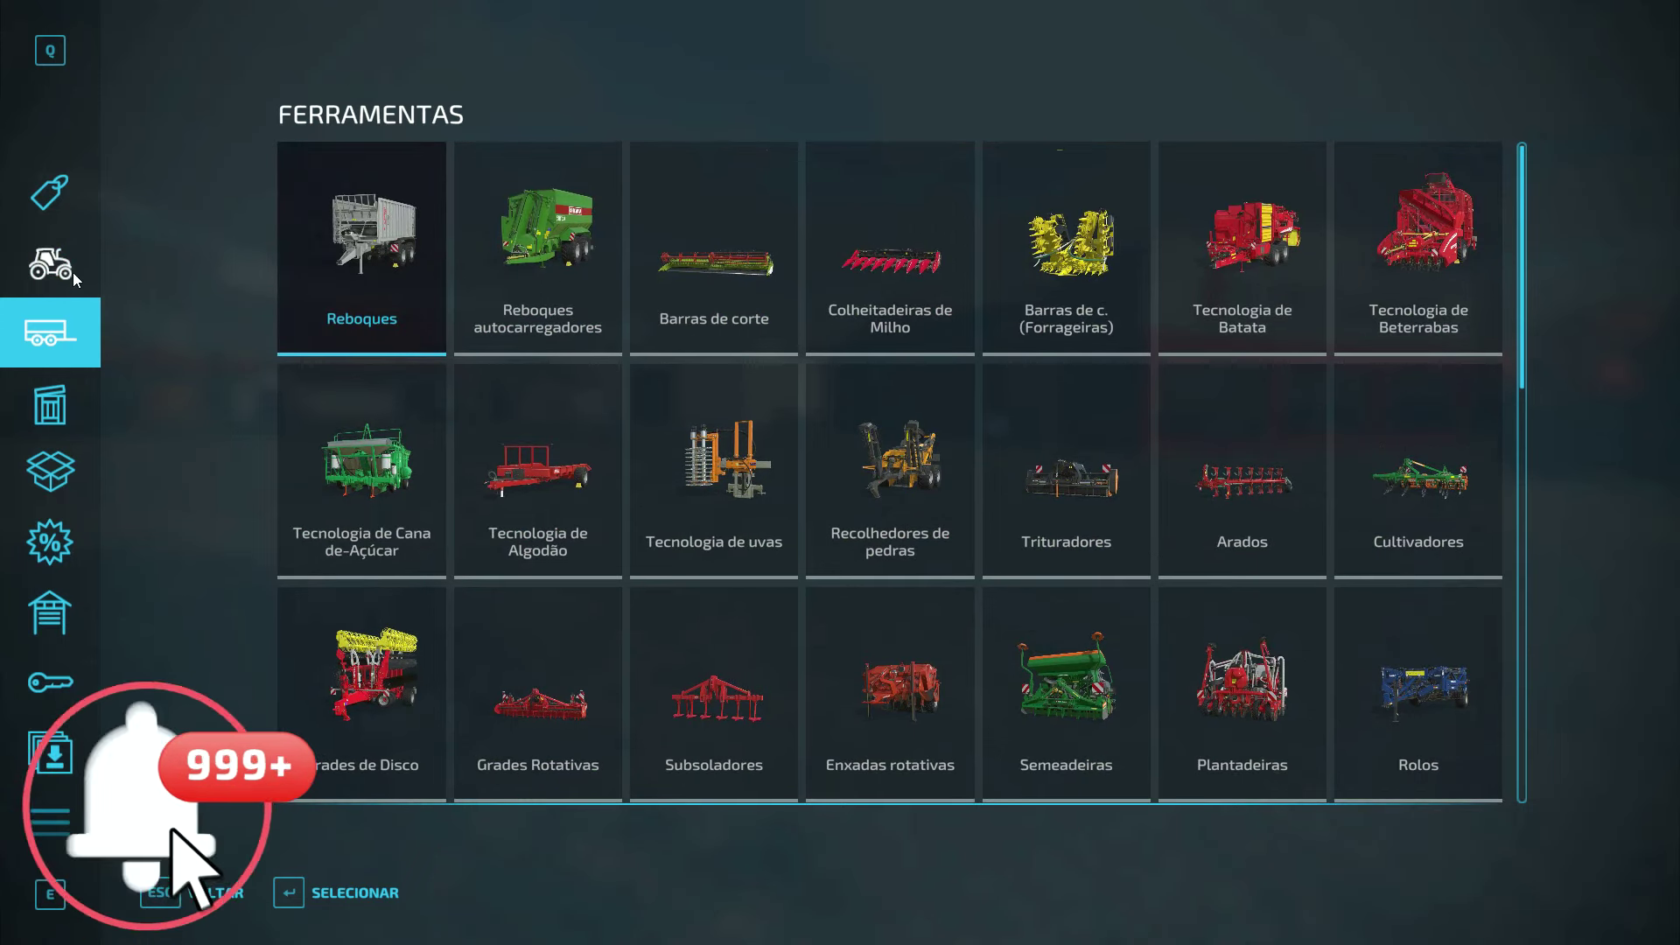
click(74, 275)
click(905, 252)
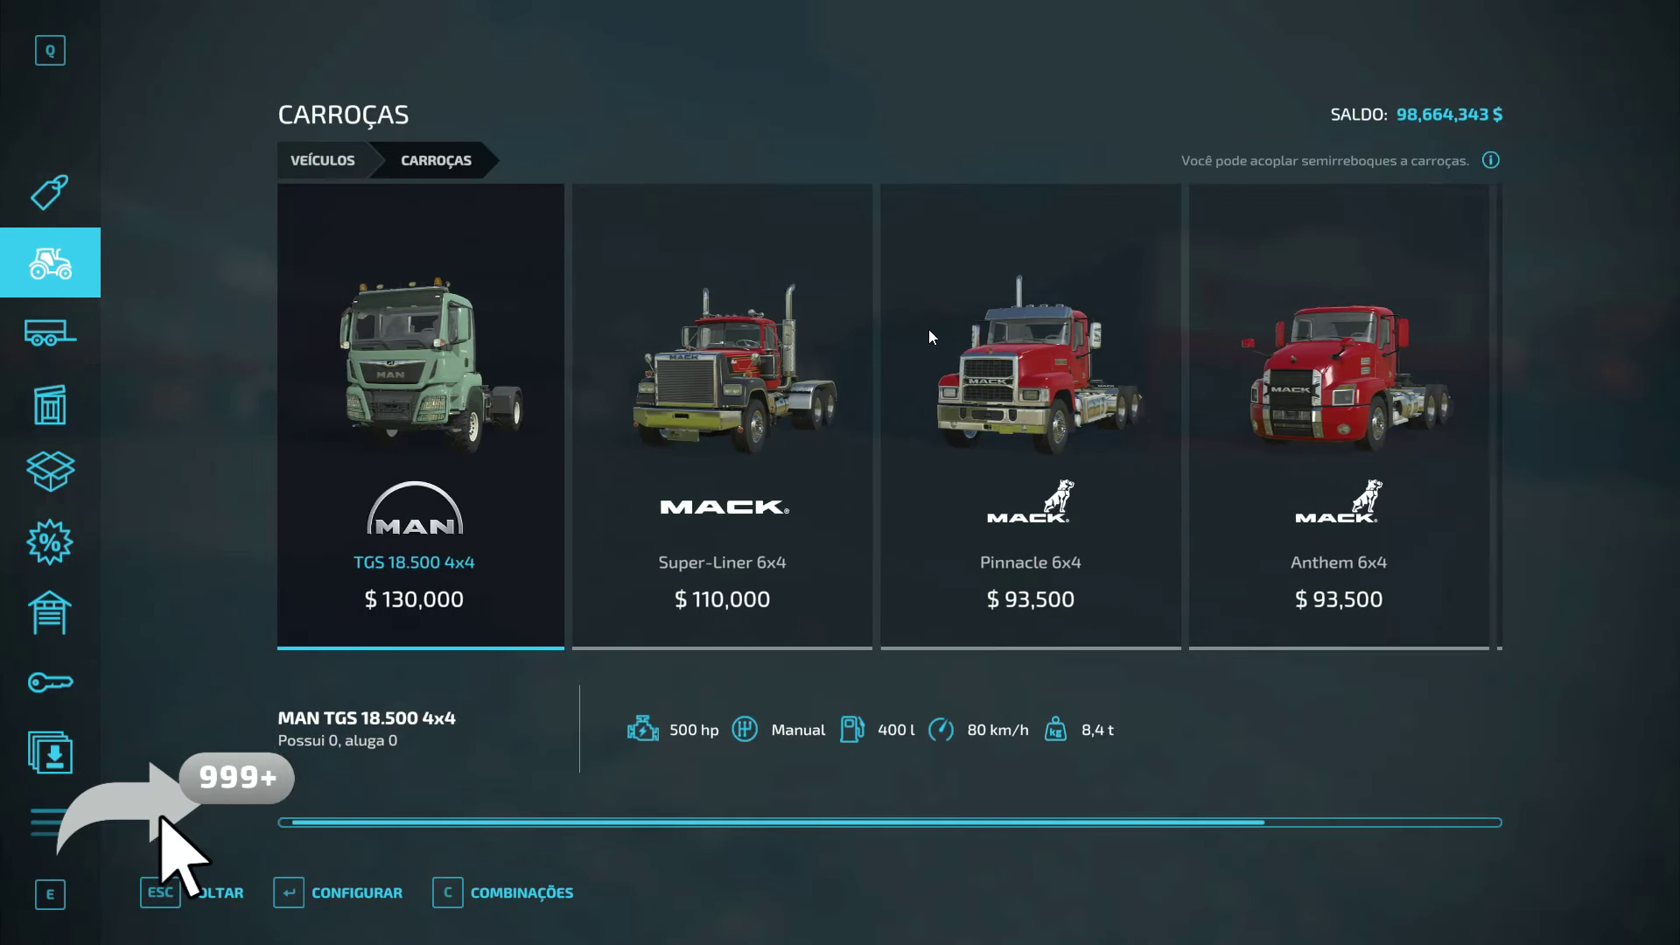
scroll(948, 369, down, 1)
scroll(948, 370, up, 1)
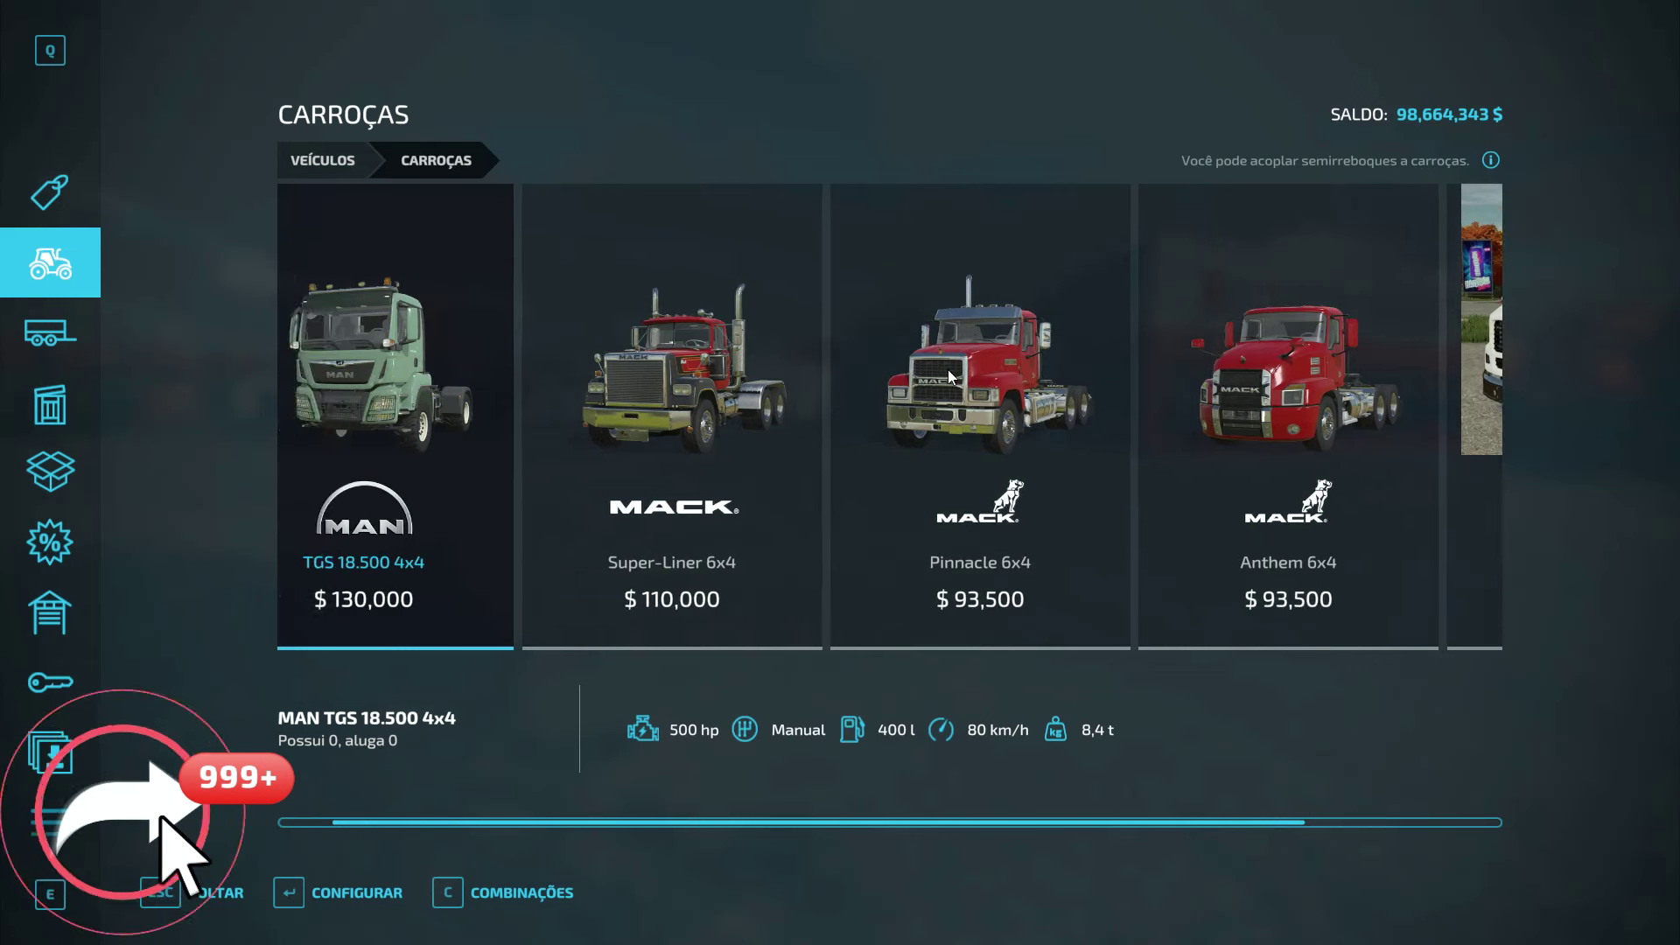
scroll(1033, 587, down, 1)
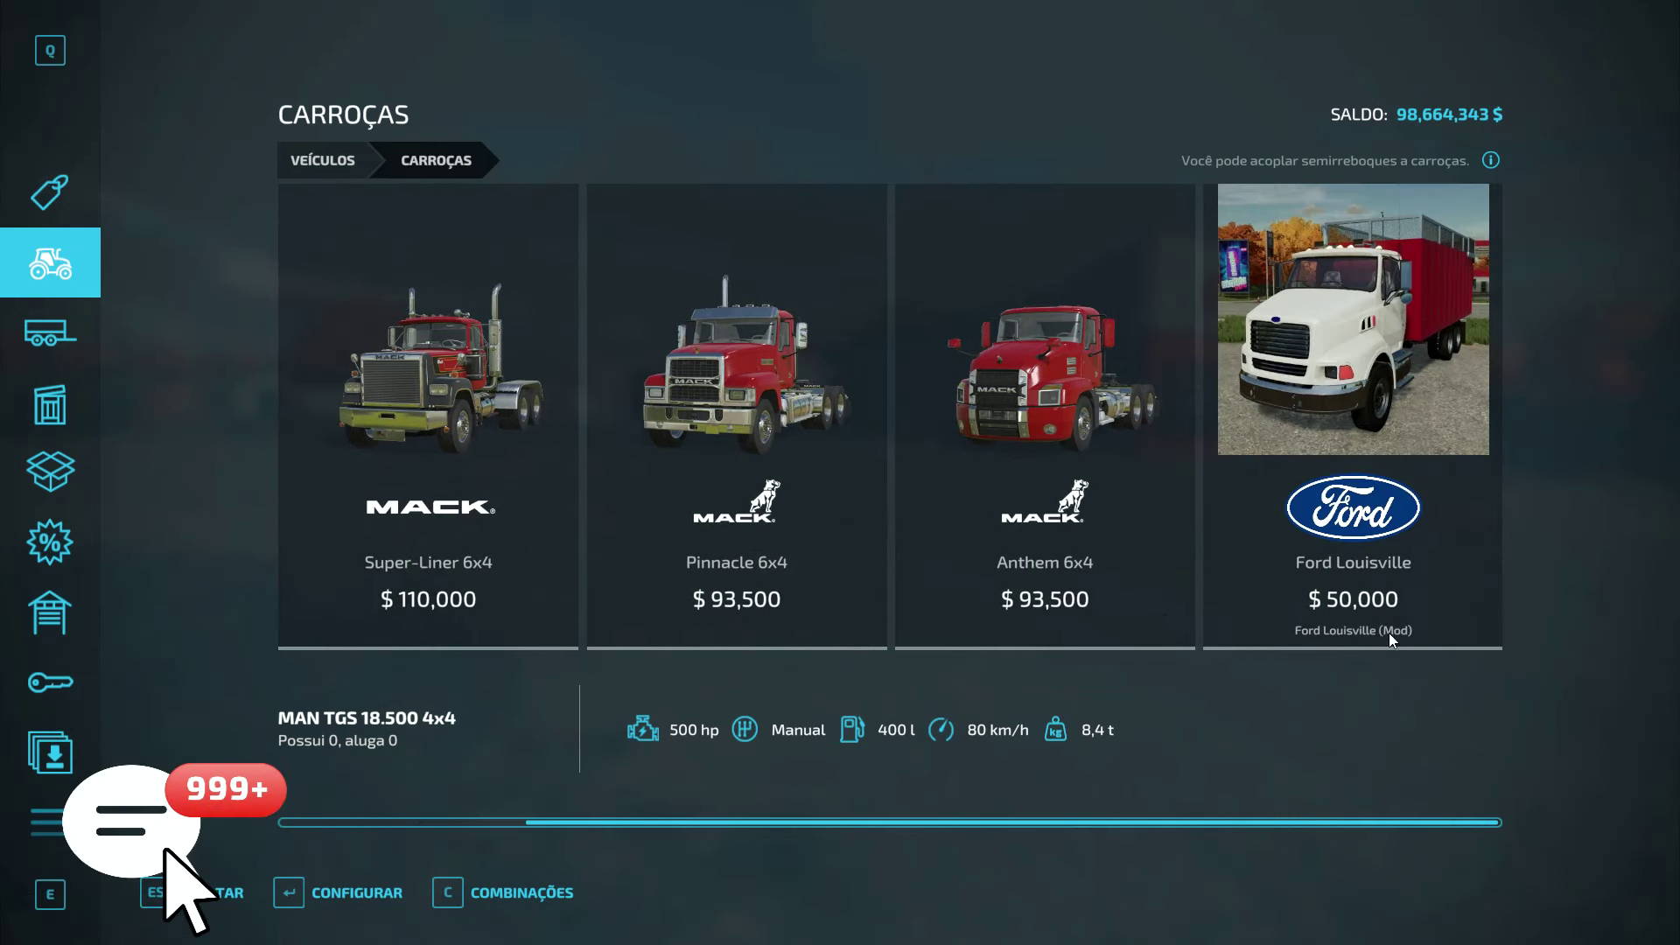
double_click(1391, 523)
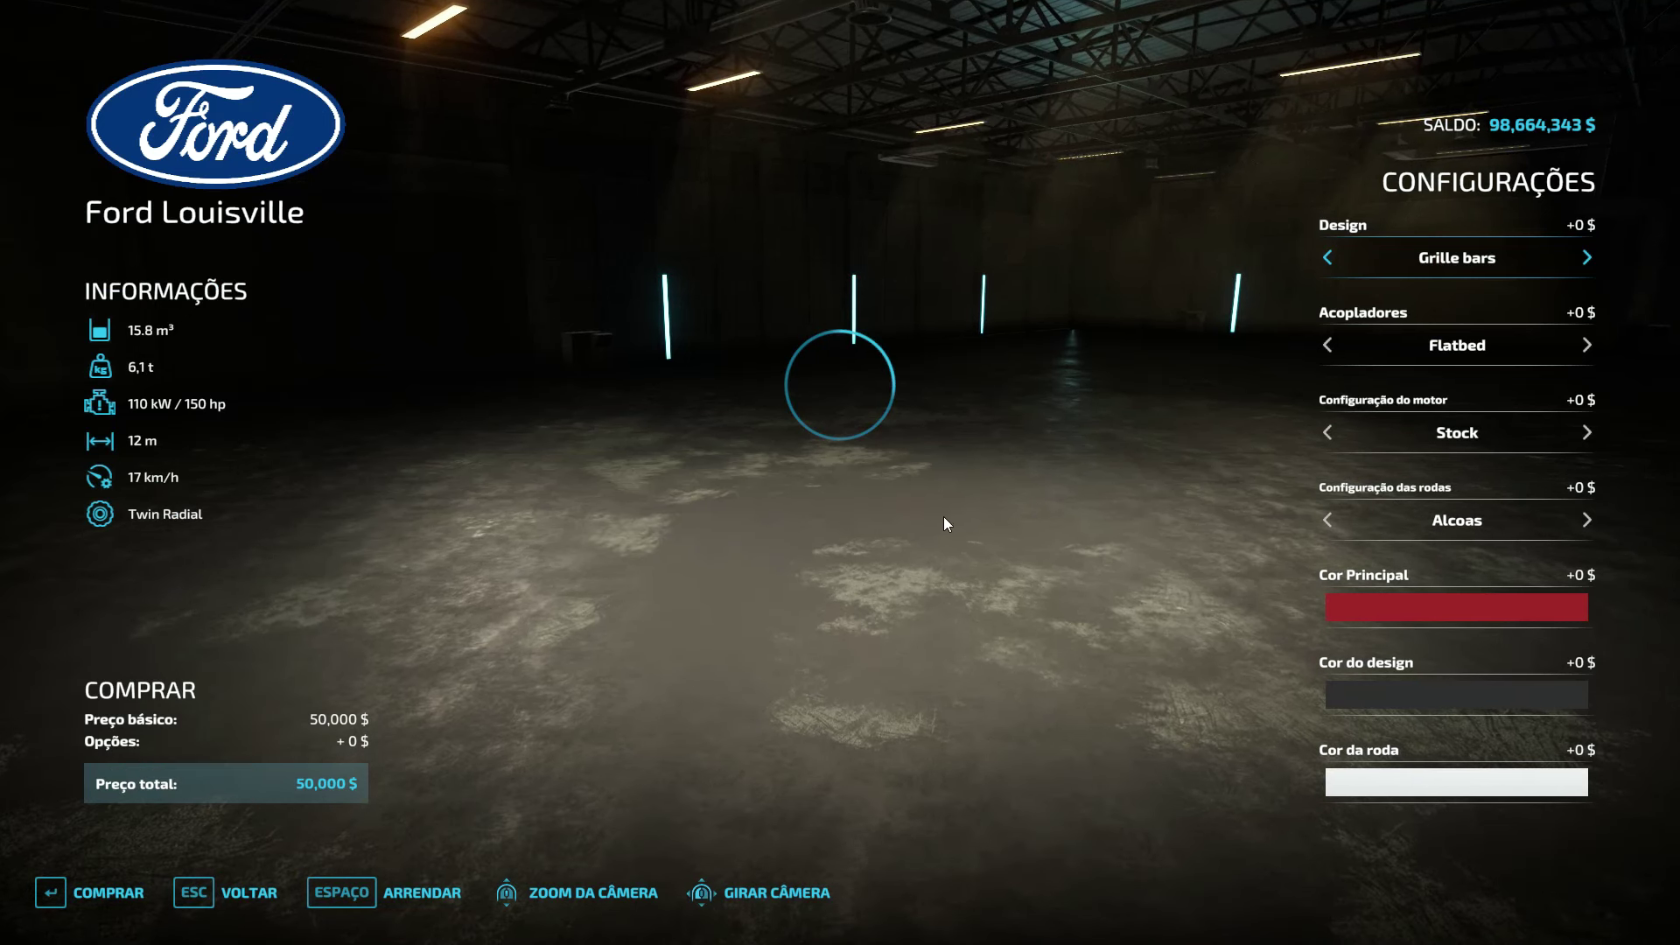